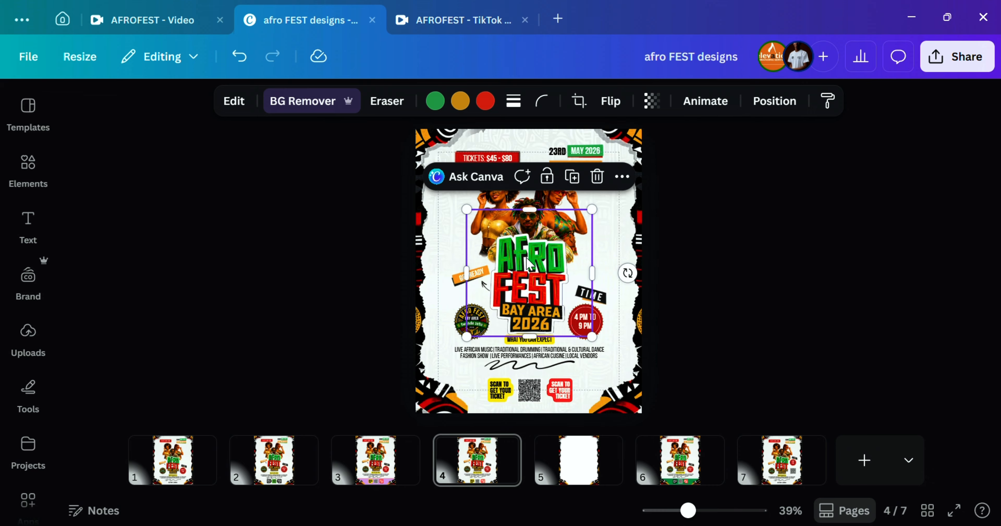
Step: Paste the AFRO FEST title graphic onto page 5, enlarge it slightly and centre it horizontally
click(579, 459)
key(ctrl+v)
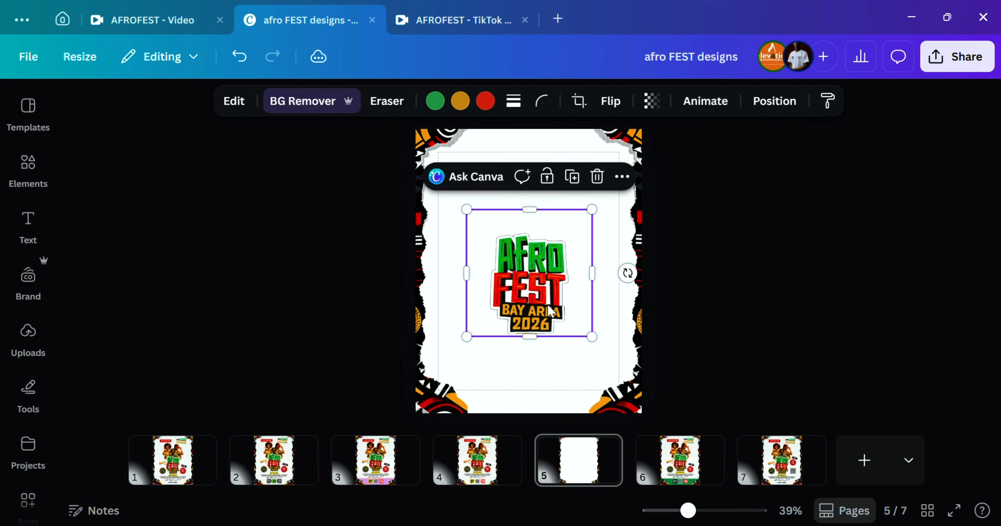
drag(453, 373, 438, 365)
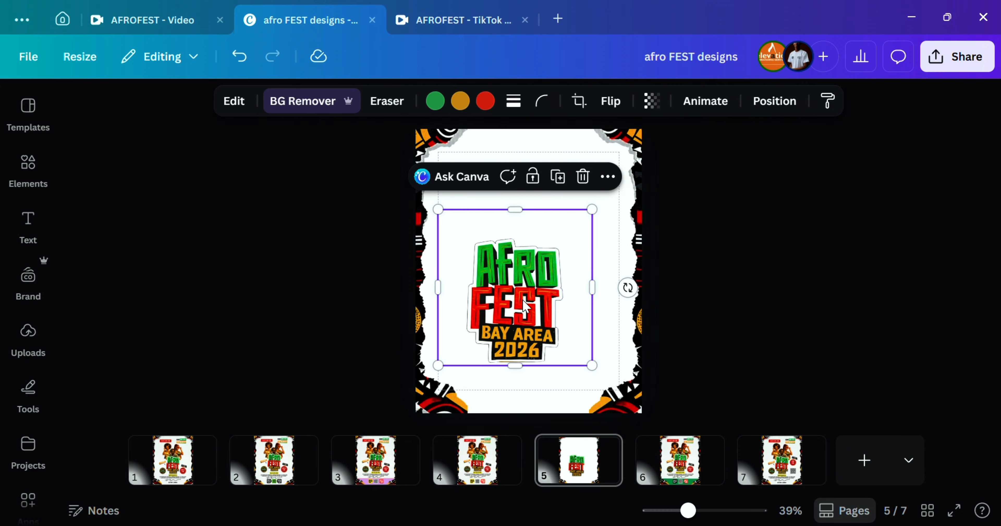
drag(491, 289, 504, 290)
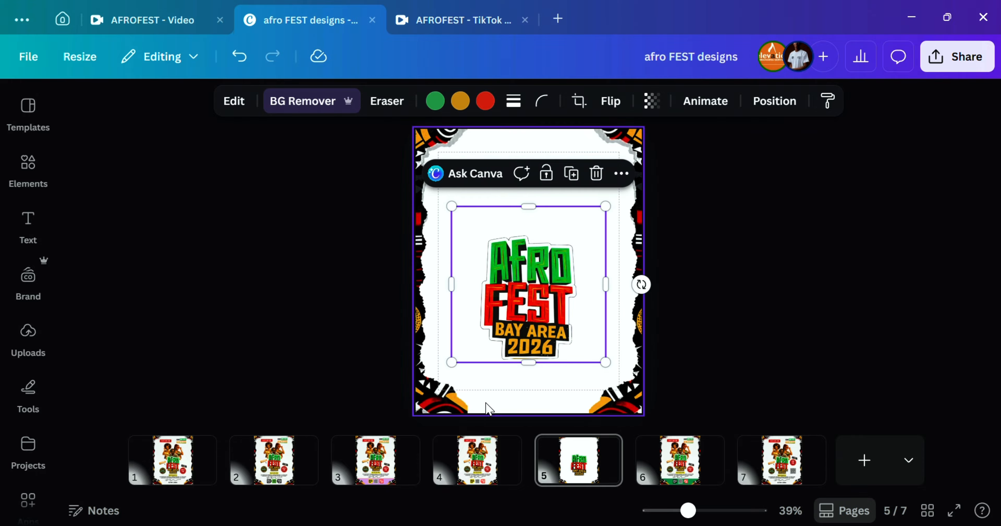
Step: Copy the cutout of the three people from page 4 onto page 5
click(477, 460)
click(543, 193)
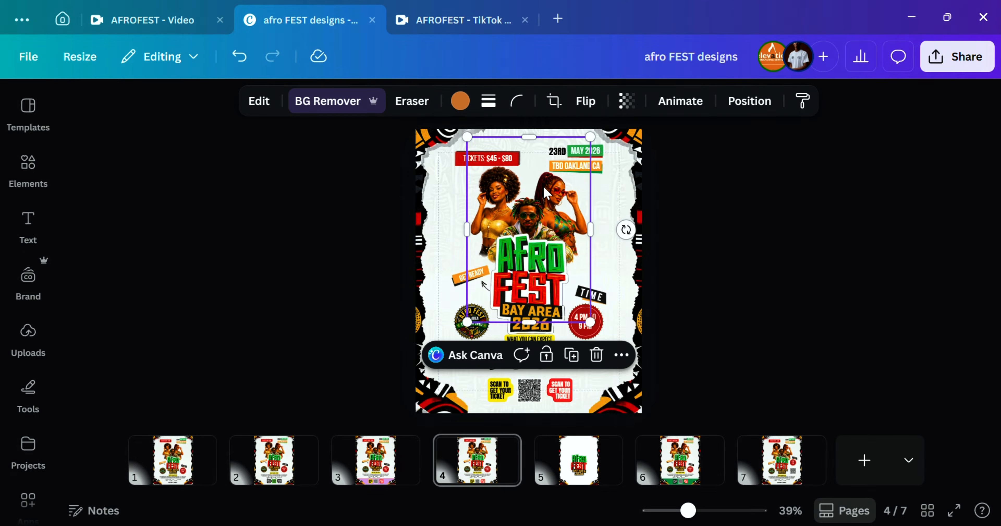
click(578, 460)
click(523, 223)
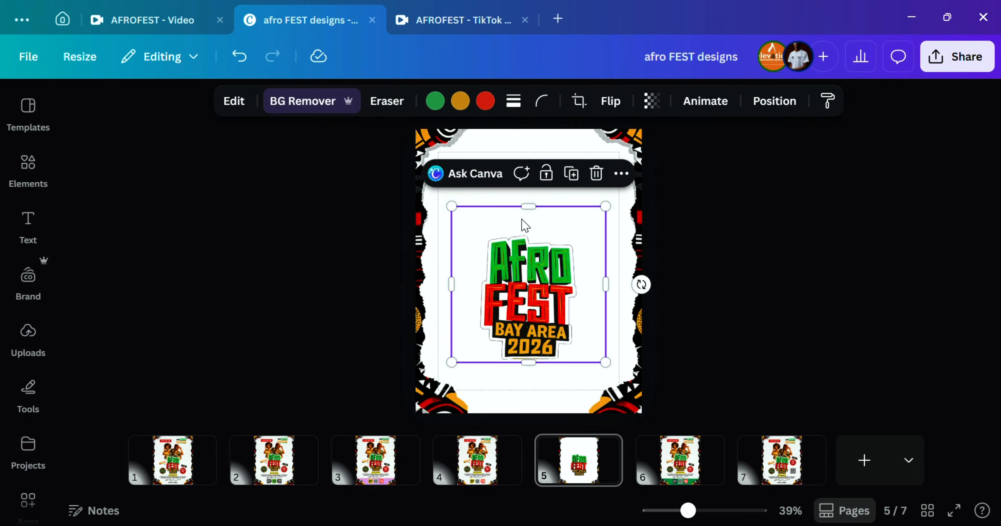
key(ctrl+v)
click(795, 307)
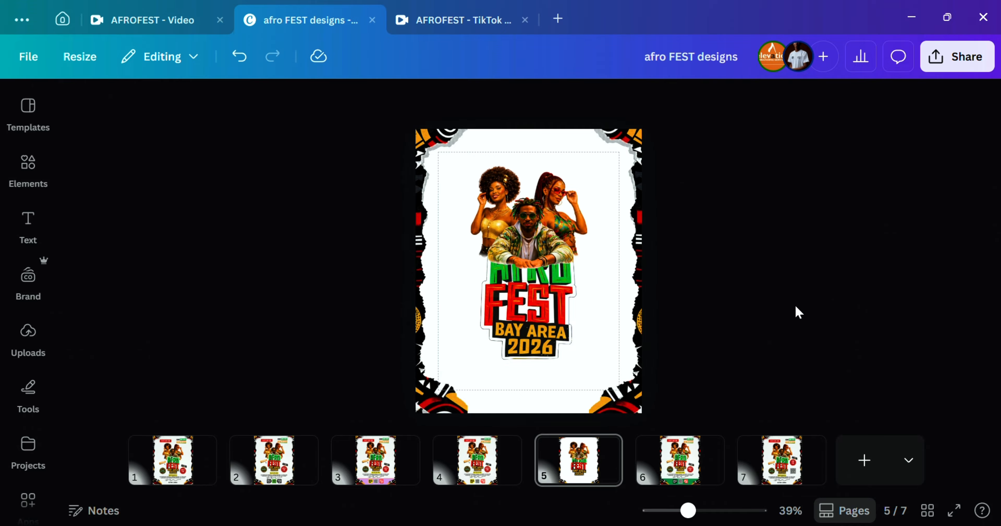
Step: Send the people cutout behind the AFRO FEST title and move the title slightly down
click(562, 235)
key(ctrl+[)
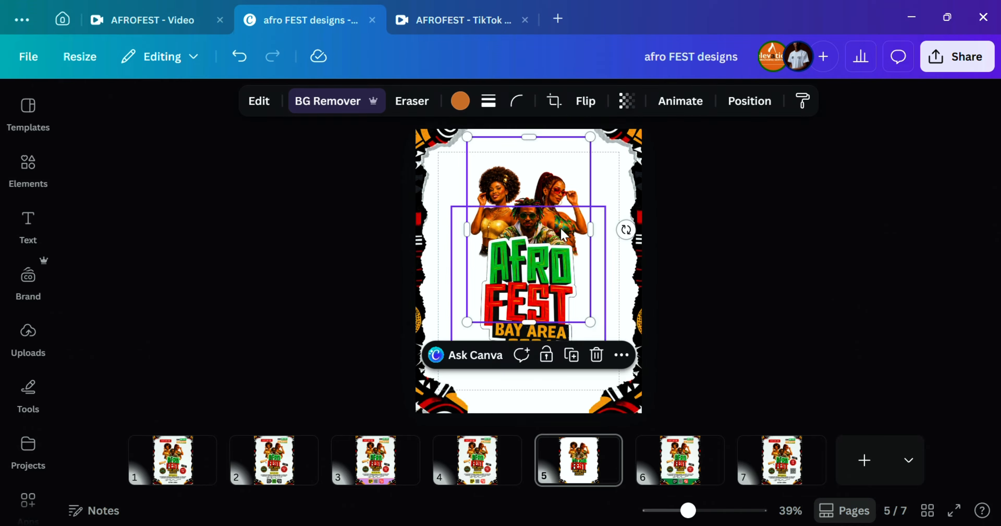
click(738, 288)
drag(531, 292, 531, 297)
Step: Using page 4's header as reference, add a rectangle to page 5 and reshape it into a flat bar above the people
click(485, 456)
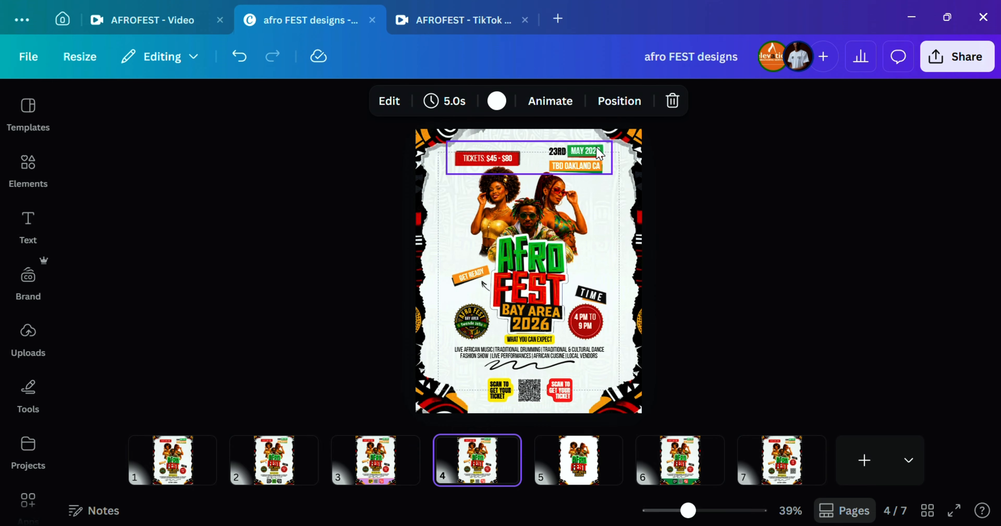
click(599, 154)
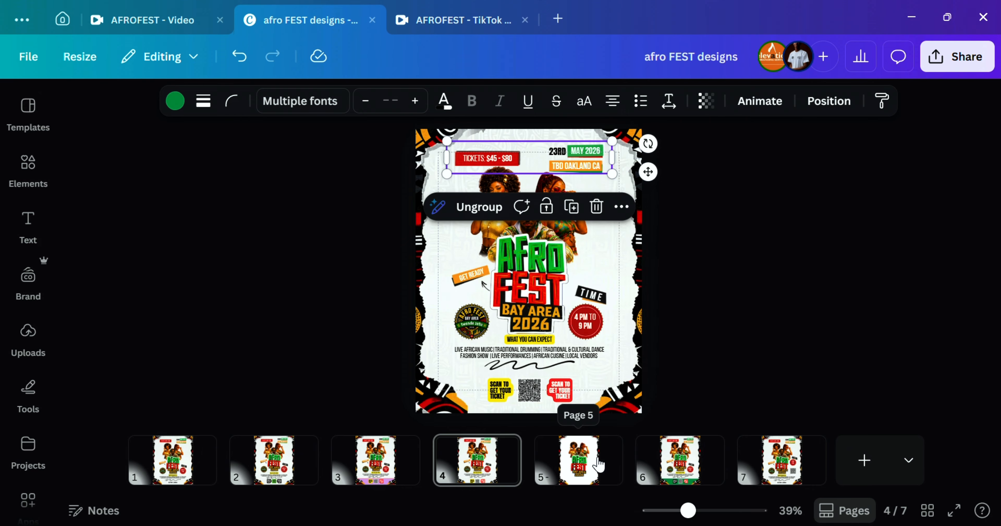
click(579, 456)
click(480, 180)
key(r)
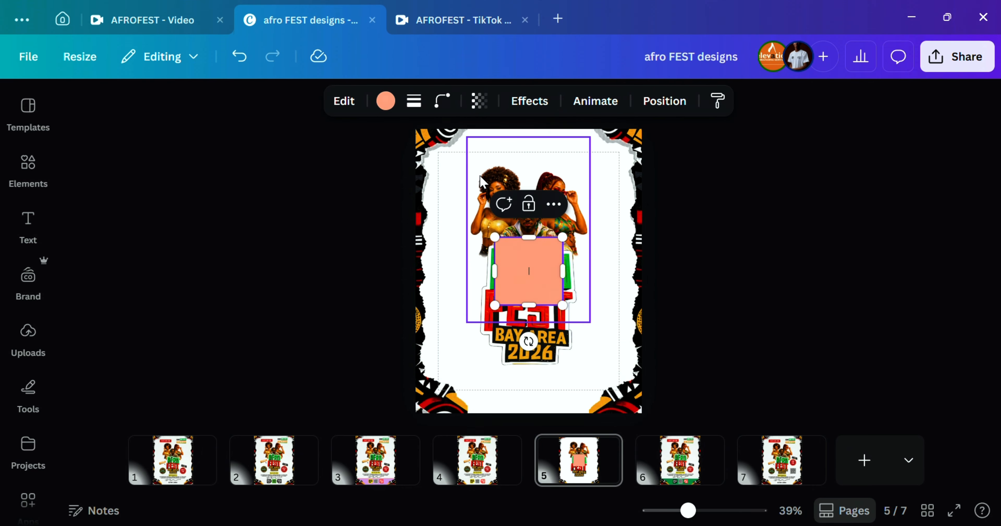
drag(542, 314, 509, 197)
Step: Fill the bar with bright red #ff3131 and reduce its height
click(388, 102)
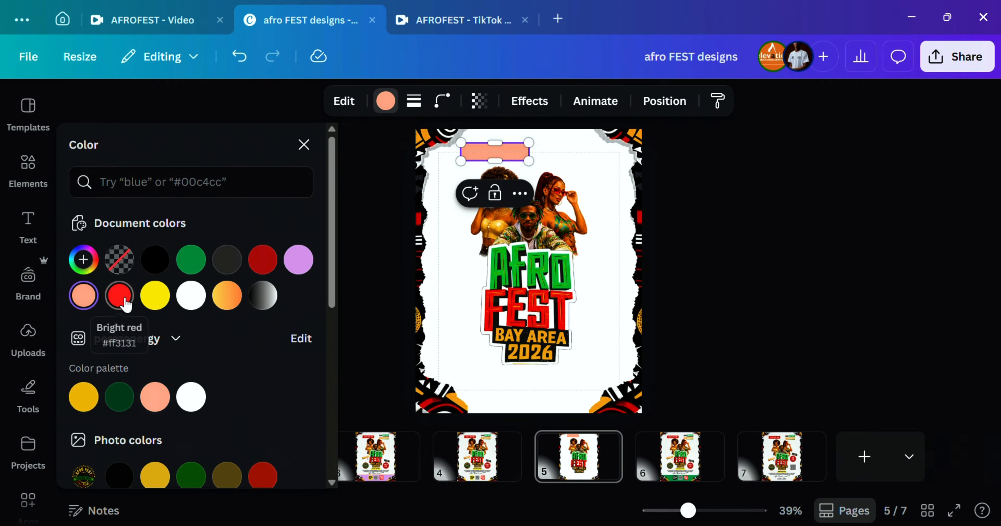
click(118, 295)
drag(496, 143, 496, 152)
Step: Compare page 5 with page 4, and move page 5's people cutout and AFRO FEST title down together to free header space
click(577, 457)
click(484, 459)
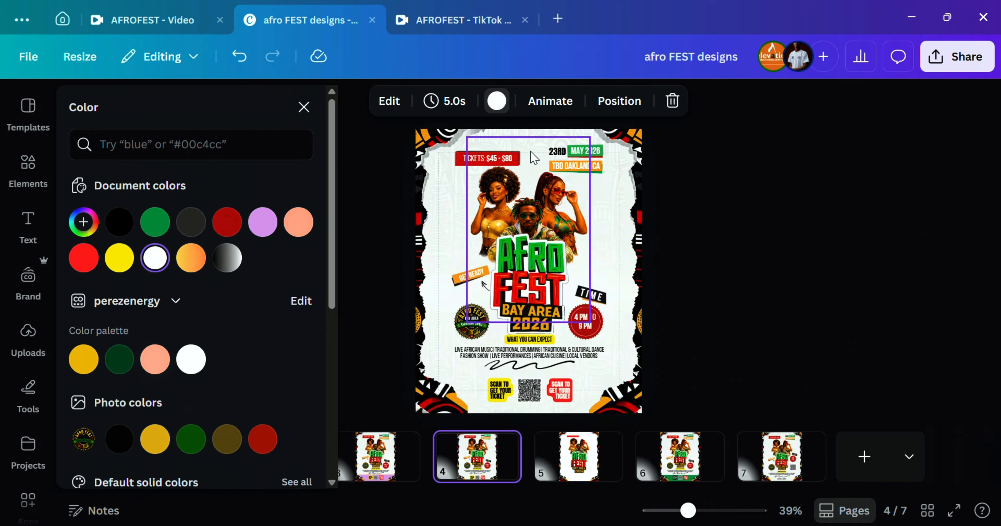
click(579, 459)
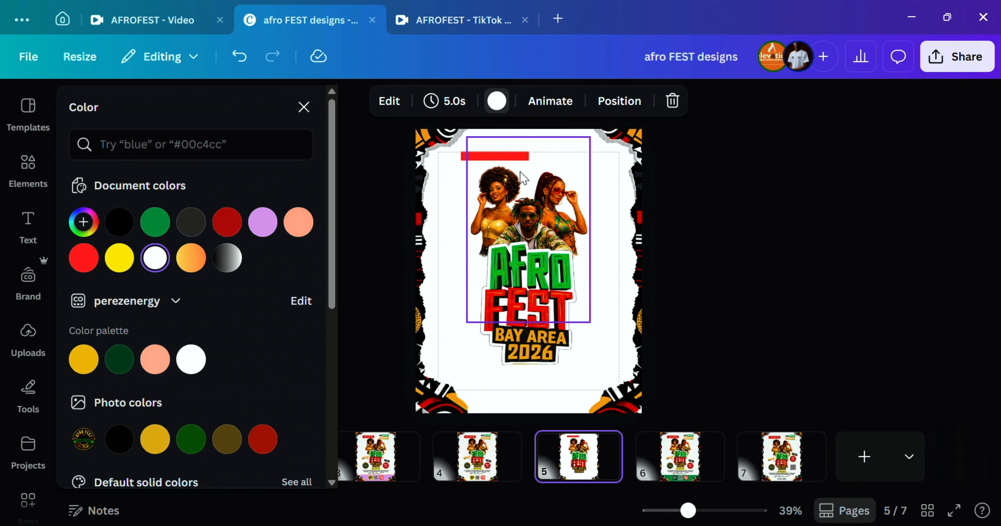
click(527, 235)
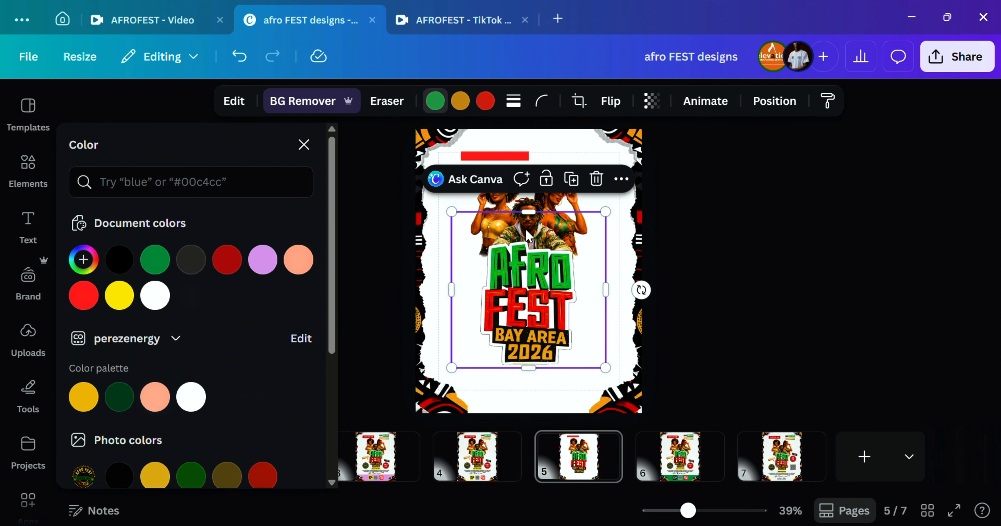
shift+click(533, 196)
drag(536, 198, 543, 244)
click(710, 229)
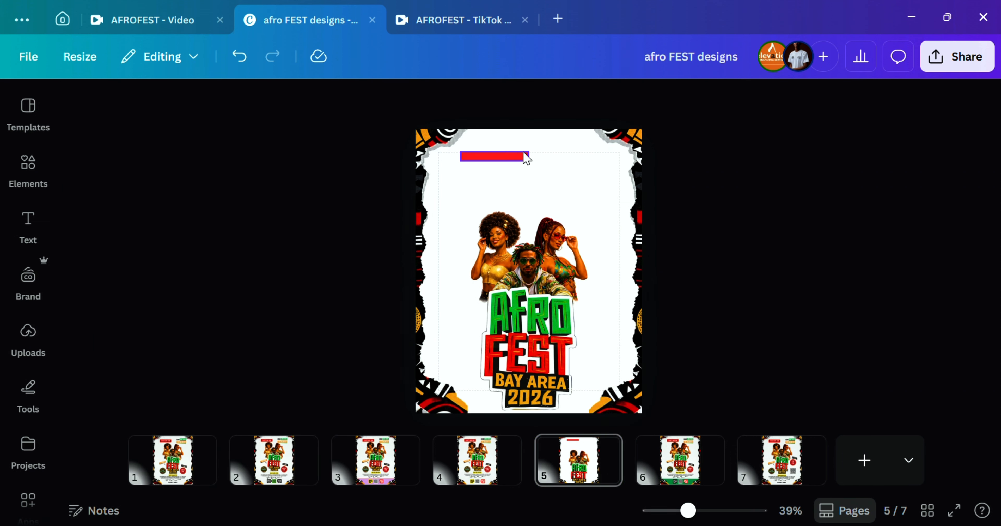
Step: Make the red bar taller and place it slightly lower in the header
click(524, 157)
drag(506, 168, 485, 172)
click(633, 188)
click(658, 205)
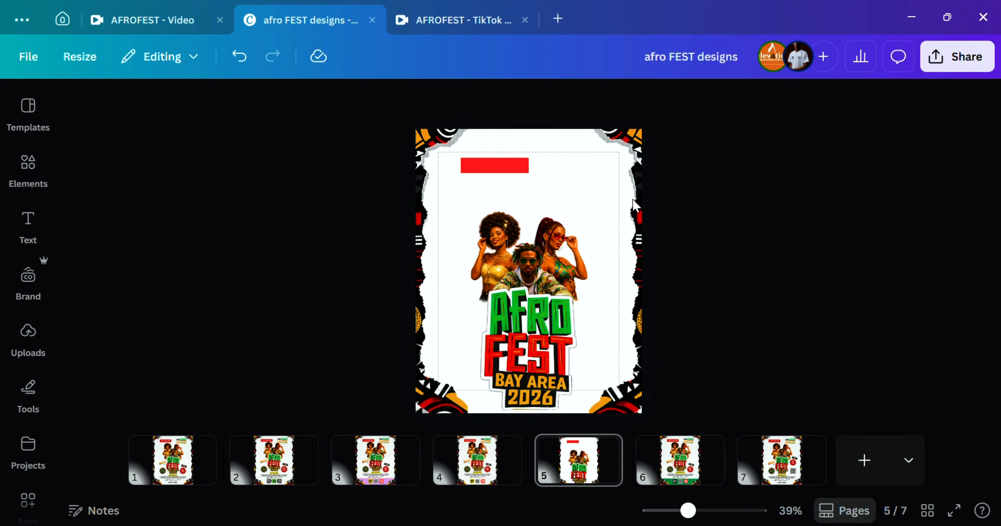
Step: Duplicate the red bar, fill the copy with dark gray #393939 and align it horizontally with the original, slightly higher
click(490, 173)
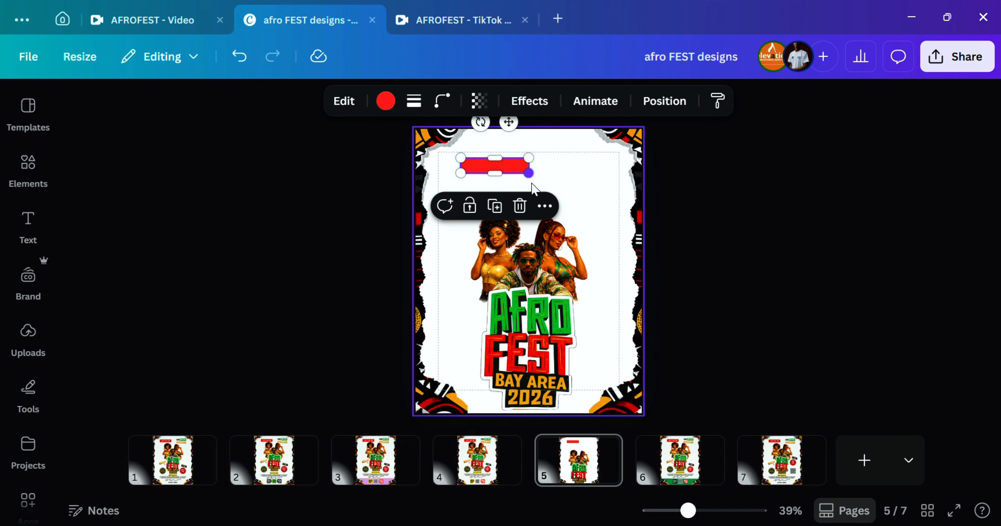
click(396, 102)
click(229, 268)
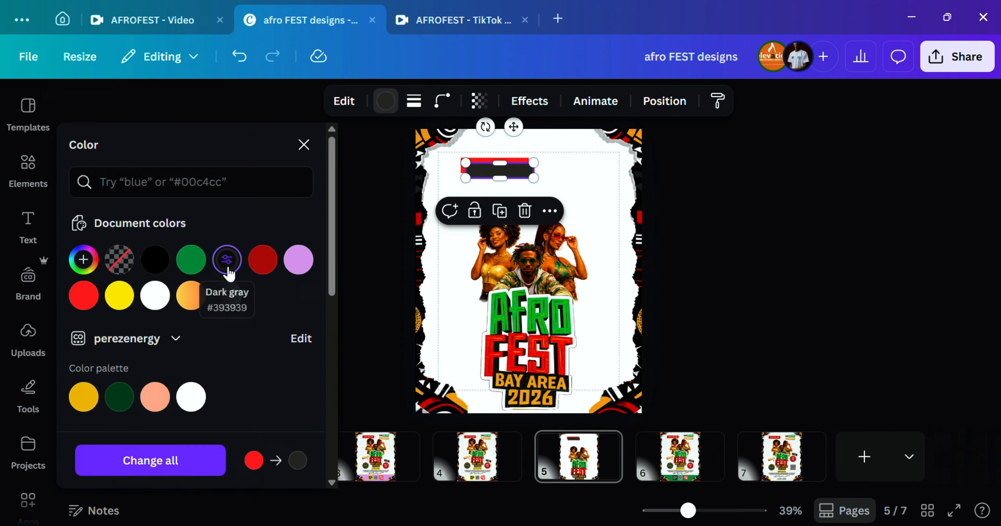
click(680, 226)
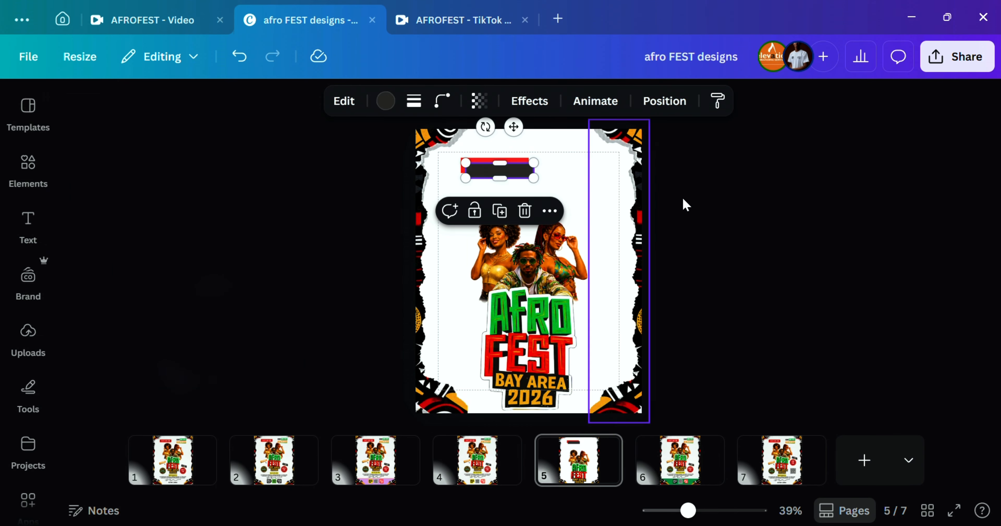
drag(525, 178, 521, 172)
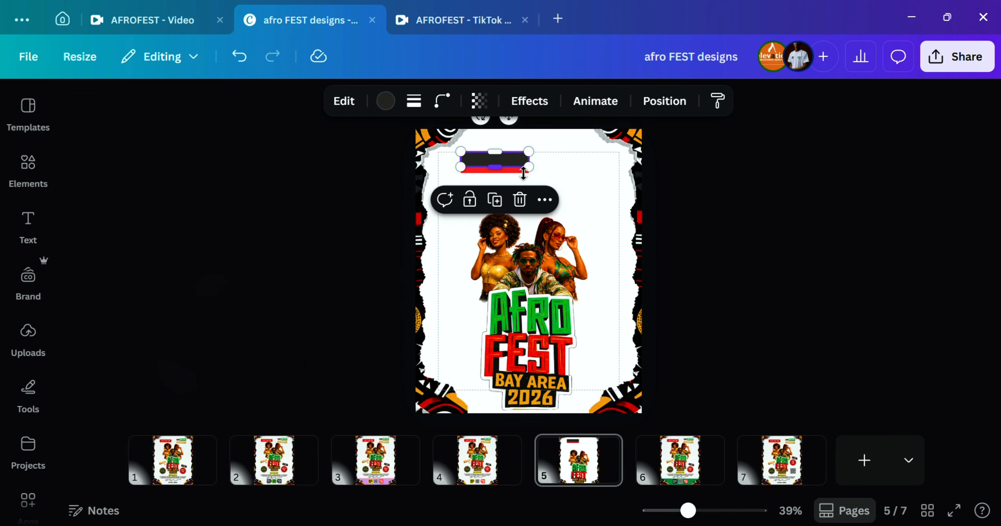
Step: Send the dark gray bar behind the red bar and lower it, leaving a thin dark strip along the red bar's upper edge
key(ctrl+bracketleft)
click(530, 178)
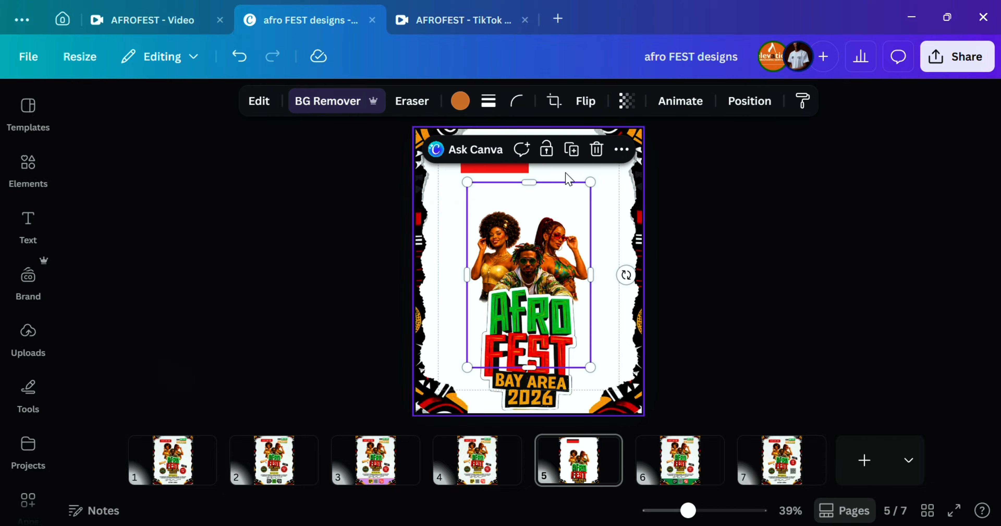
click(545, 175)
click(518, 152)
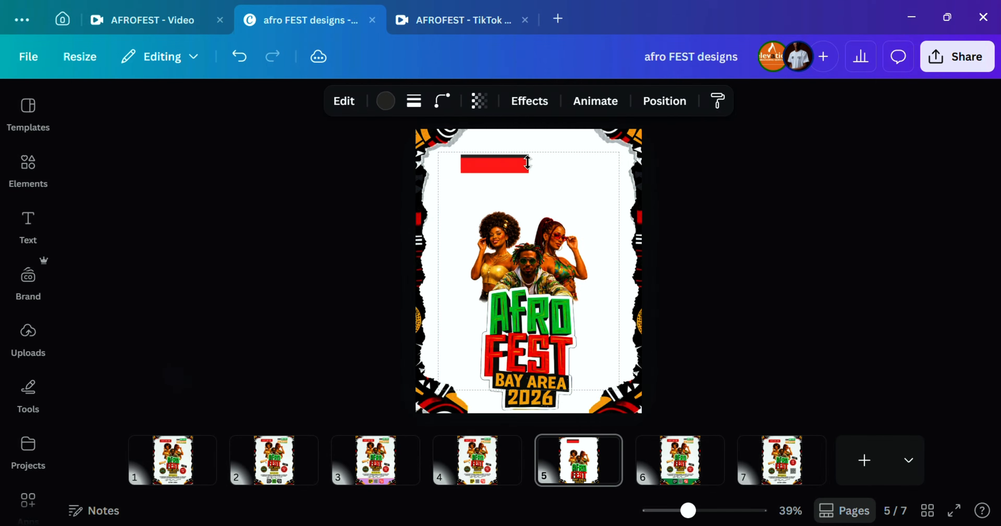
click(528, 163)
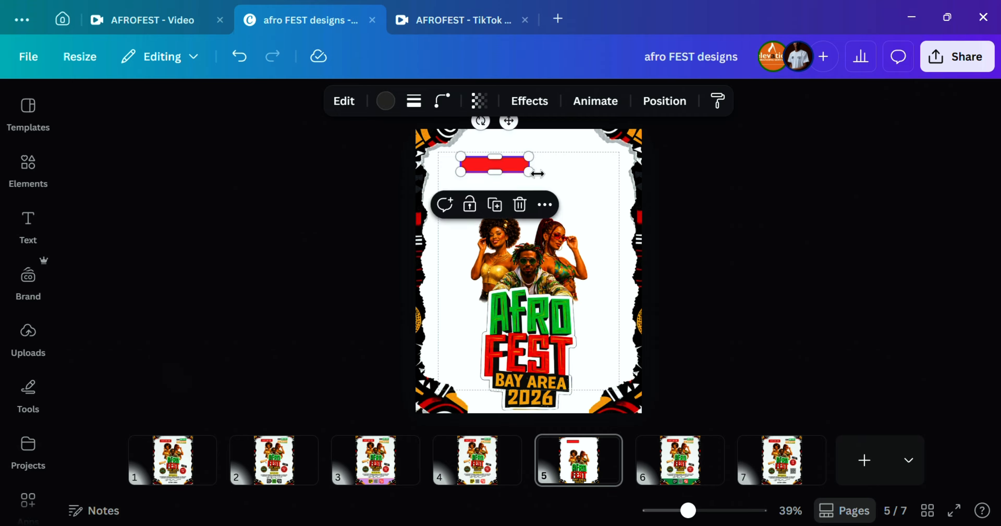
click(574, 175)
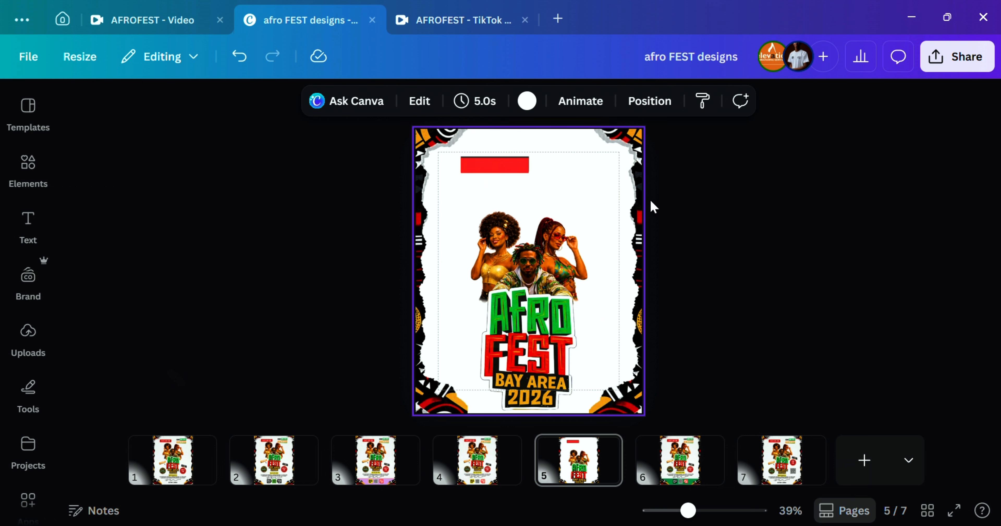
Step: After checking page 4's layout, duplicate the red bar on page 5 and place the copy level with it, at the right margin
click(517, 159)
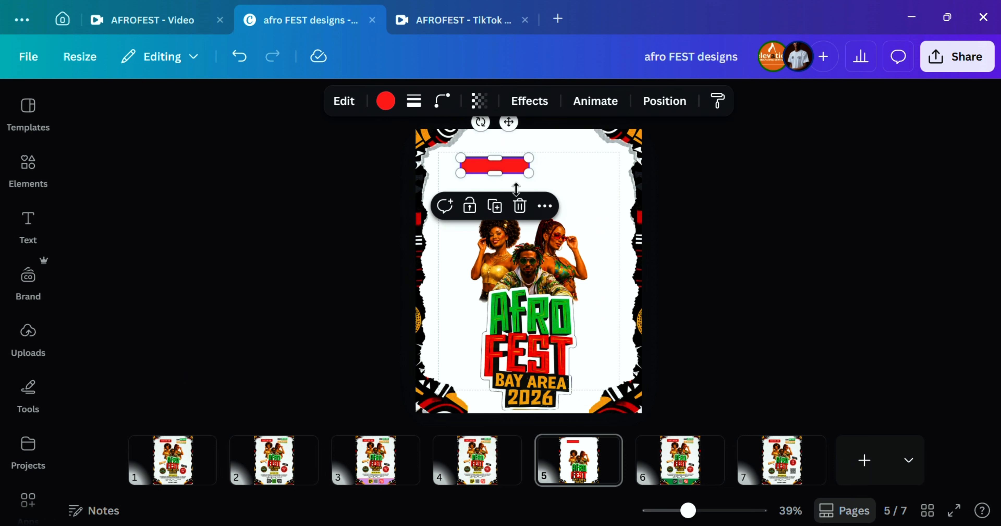
click(476, 465)
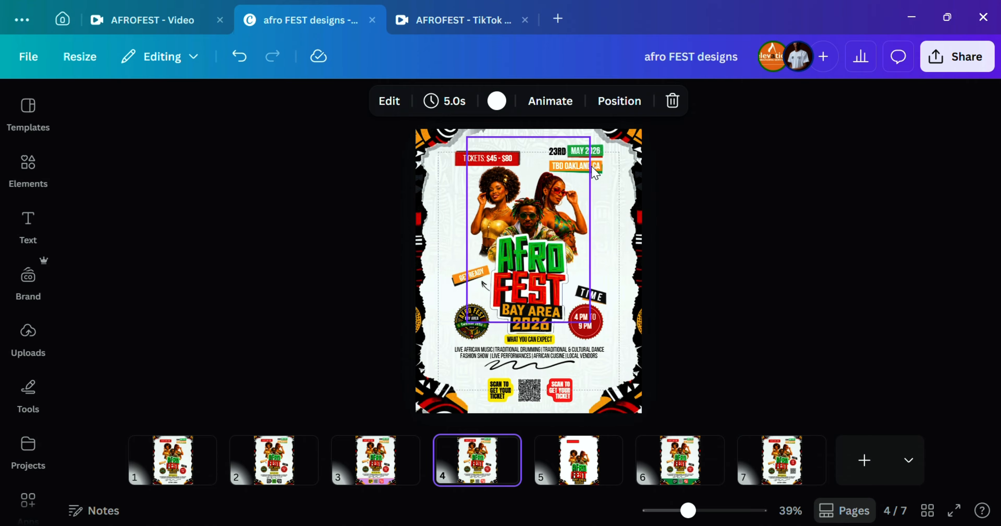
click(573, 449)
click(511, 172)
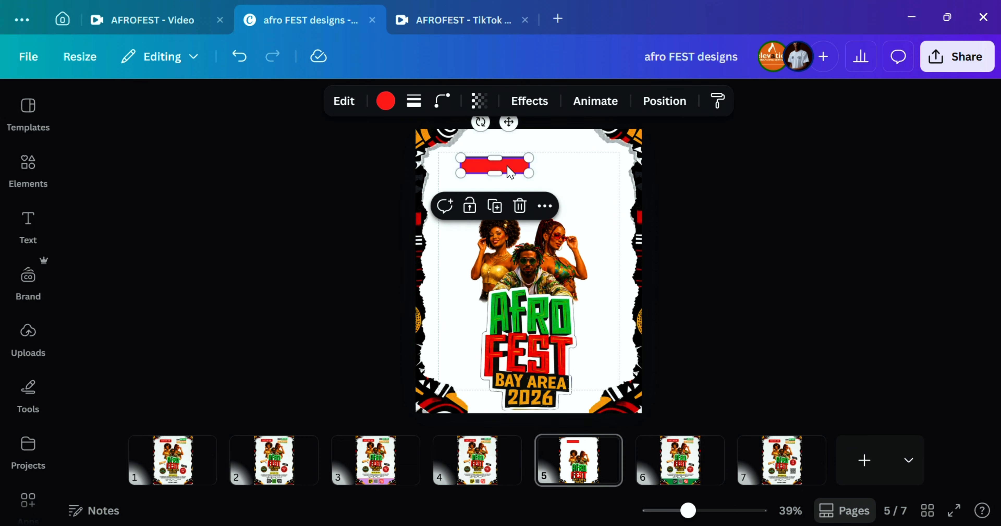
click(499, 207)
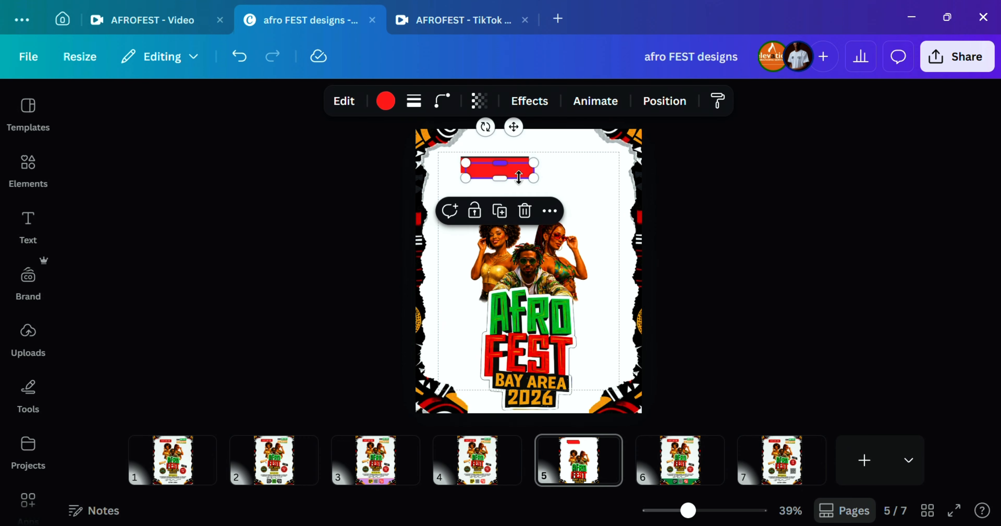
drag(514, 177, 601, 172)
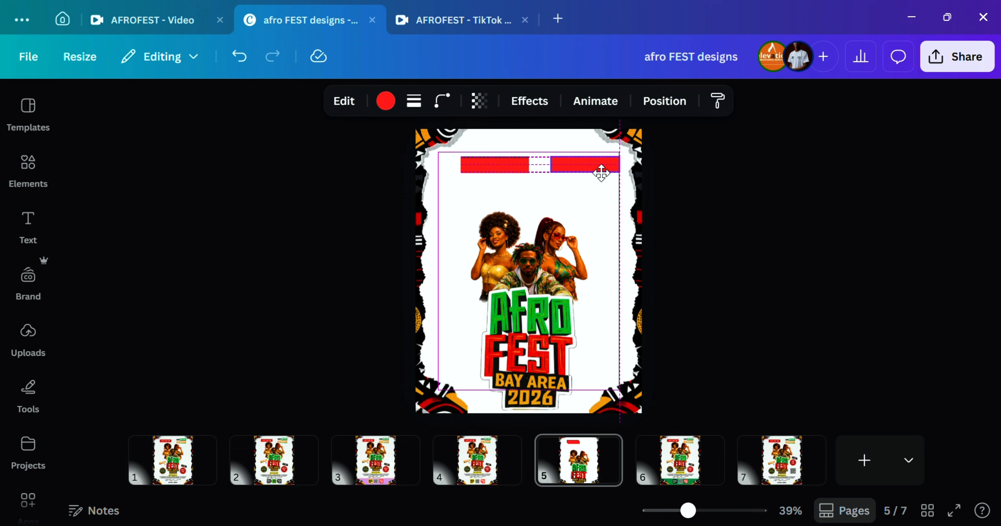
Step: Compare with page 4, shorten the right-hand red bar on page 5 and fill it with vivid green
click(488, 465)
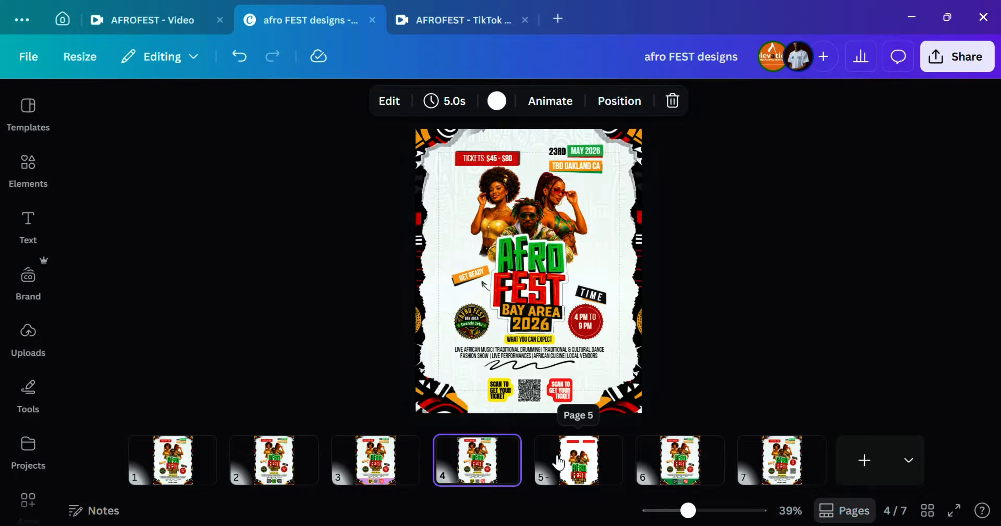
click(579, 459)
click(591, 168)
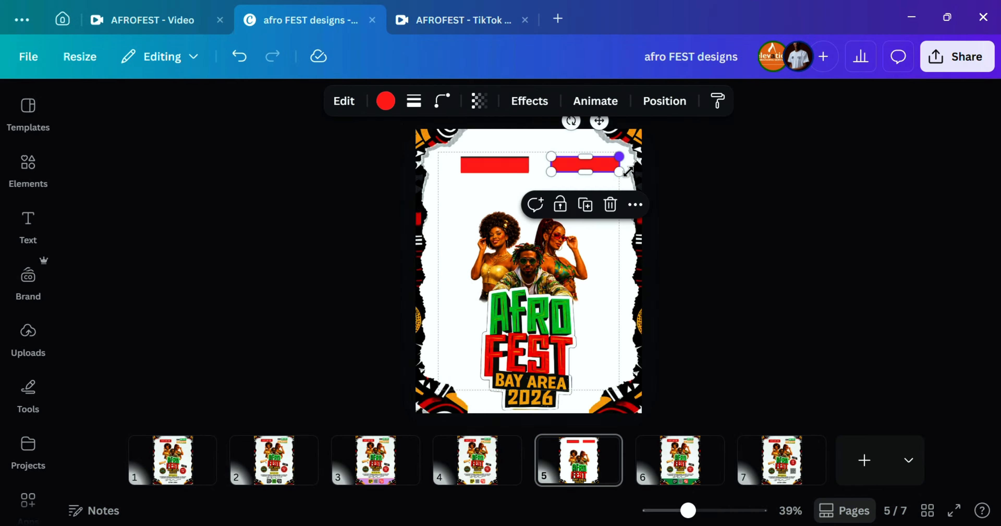
drag(634, 174, 608, 172)
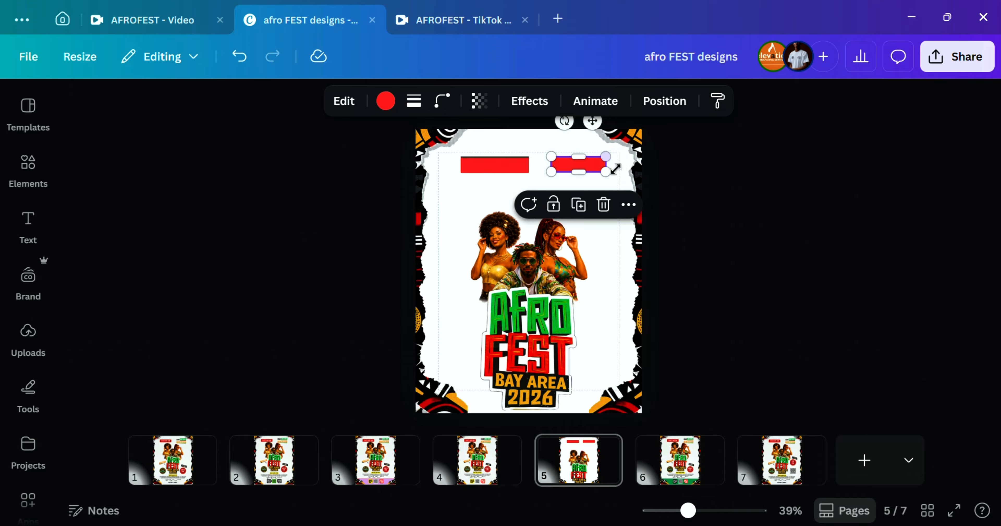
click(389, 101)
click(191, 260)
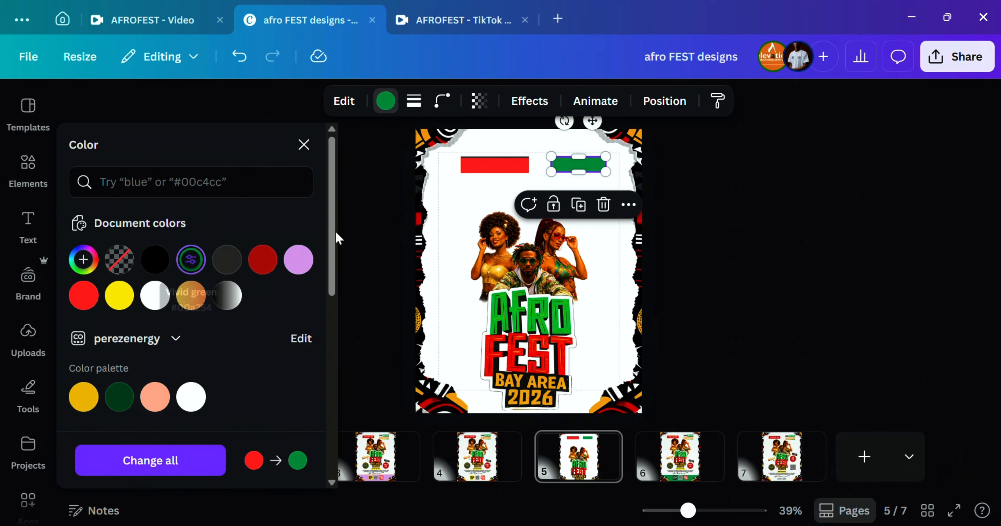
Step: Duplicate the green bar, fill the copy with dark red and send it behind the green bar
click(630, 169)
click(593, 163)
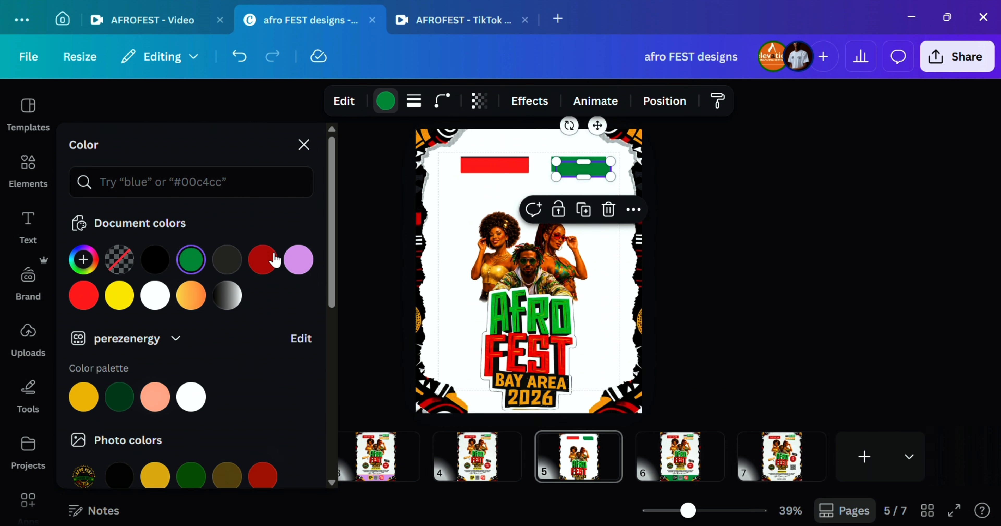
click(263, 259)
click(595, 171)
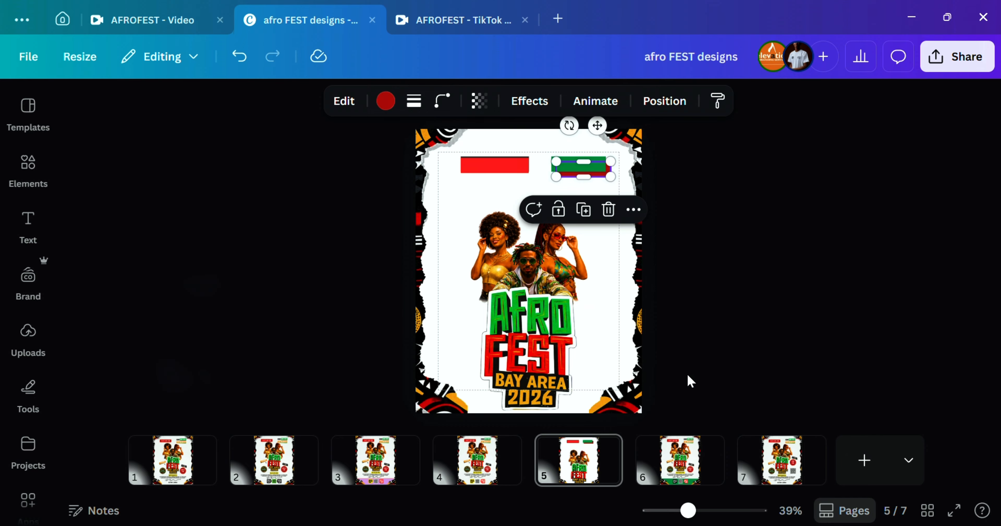
Step: Align the dark red bar behind the green bar, leaving only a thin dark red strip along the green bar's lower edge
click(624, 277)
click(573, 174)
drag(596, 123, 597, 133)
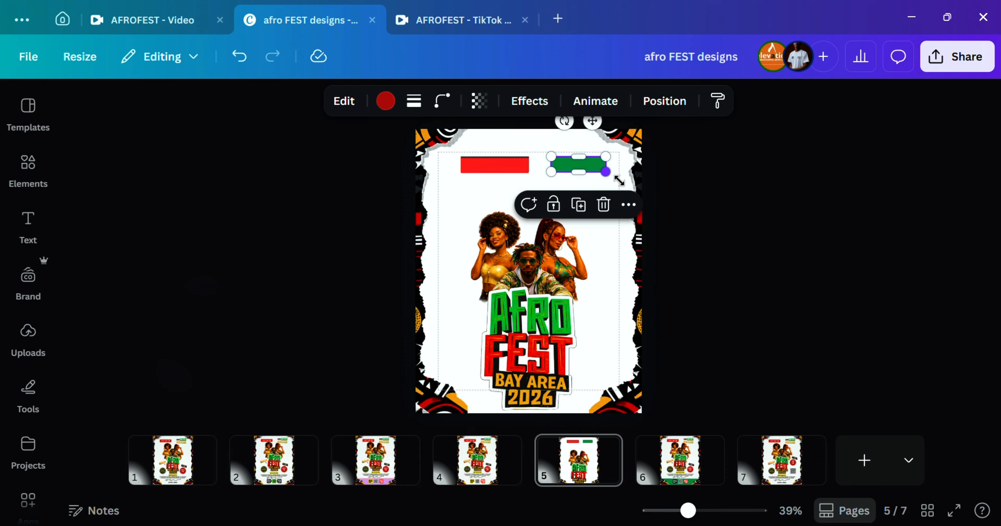
drag(619, 181, 619, 181)
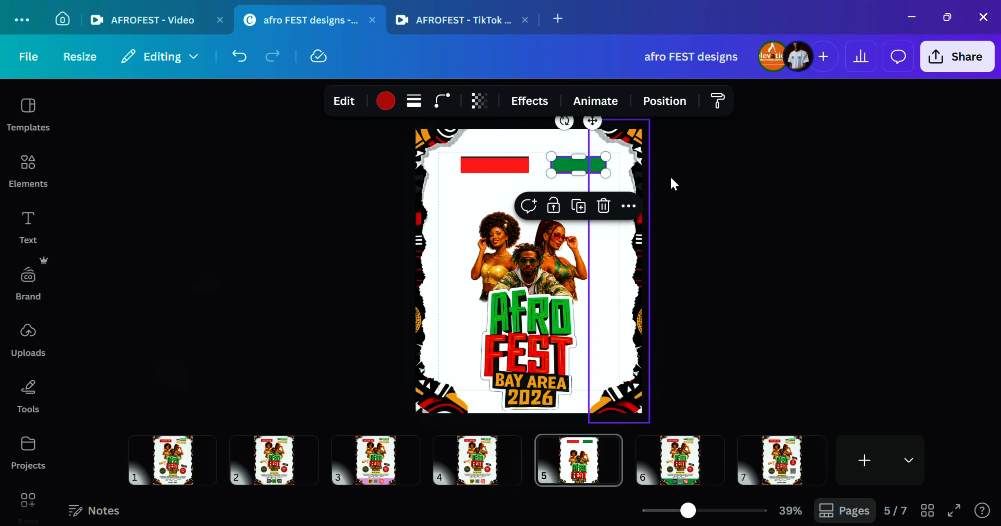
click(713, 186)
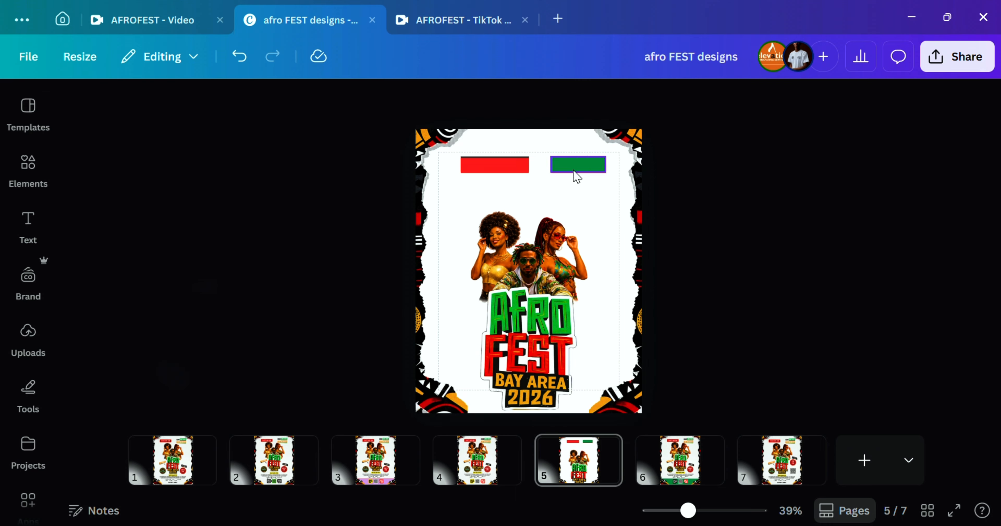
Step: After comparing with page 4, rotate the dark red bar behind the green one slightly clockwise on page 5
click(477, 464)
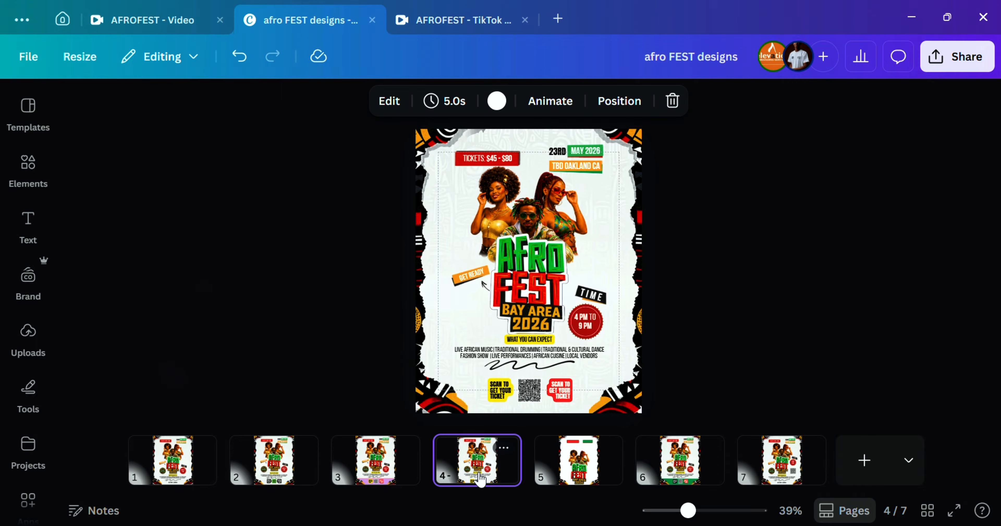
click(579, 461)
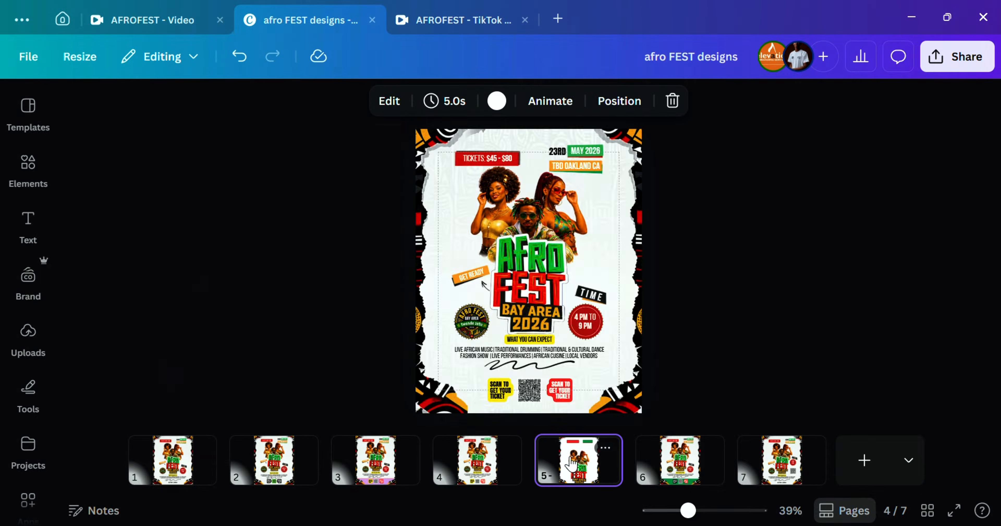
click(585, 171)
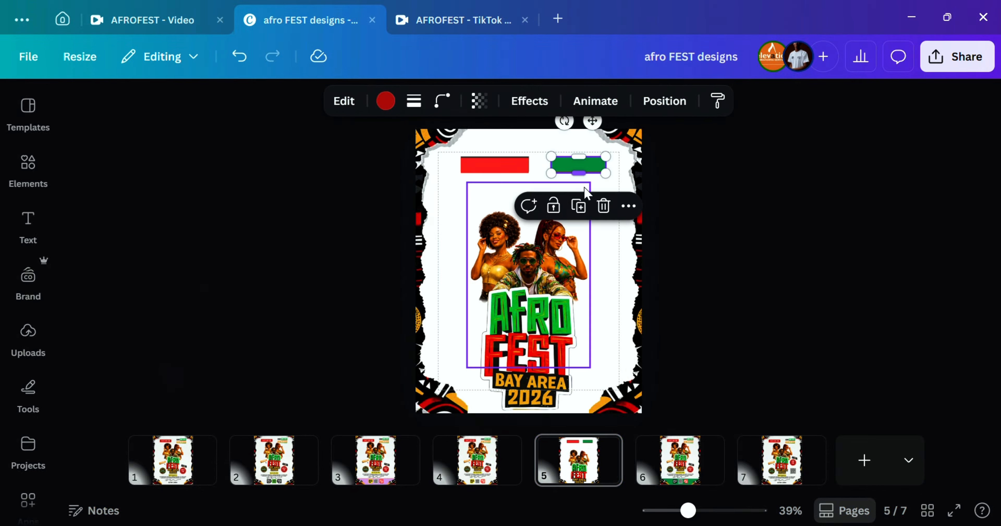
drag(570, 129, 569, 129)
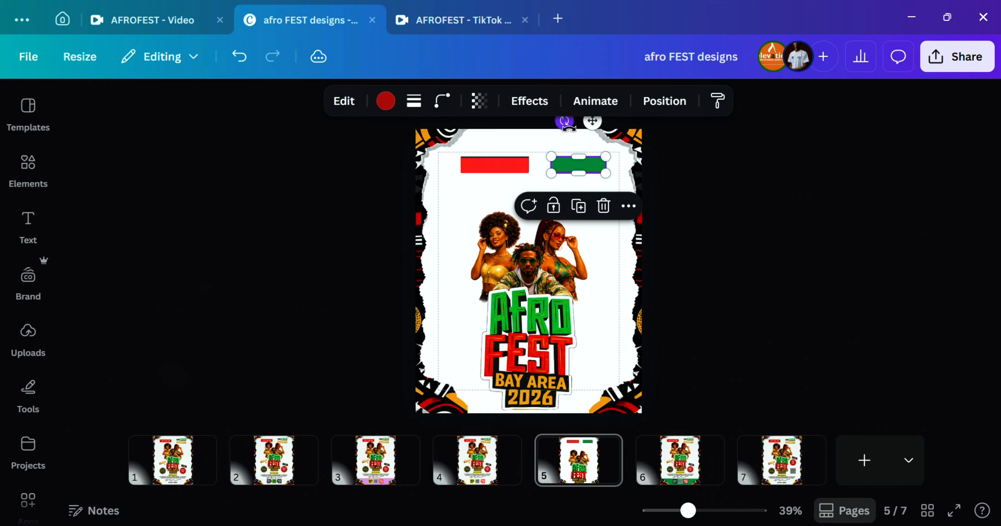
click(722, 255)
click(573, 173)
drag(568, 122, 567, 122)
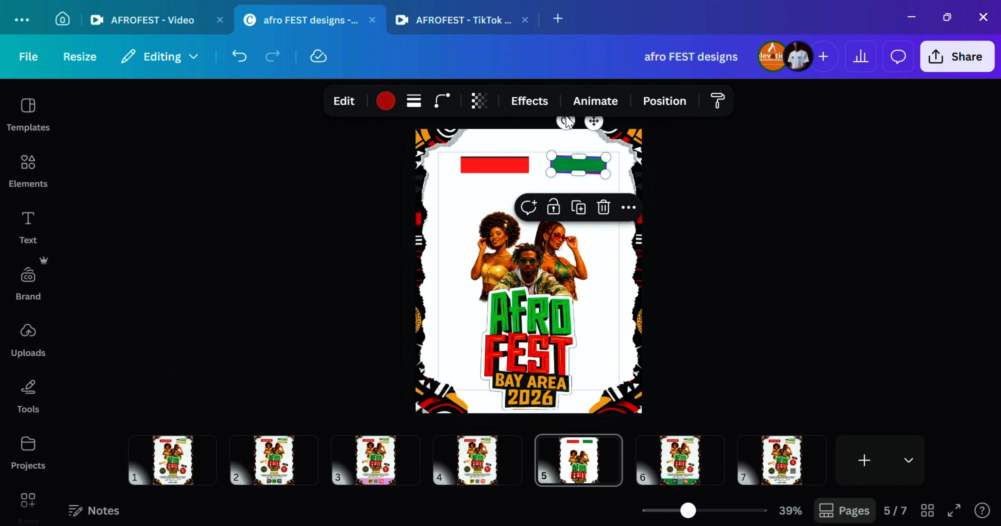
Step: Rotate the green bar slightly clockwise to match the tilt of the dark red bar behind it
click(683, 224)
click(586, 169)
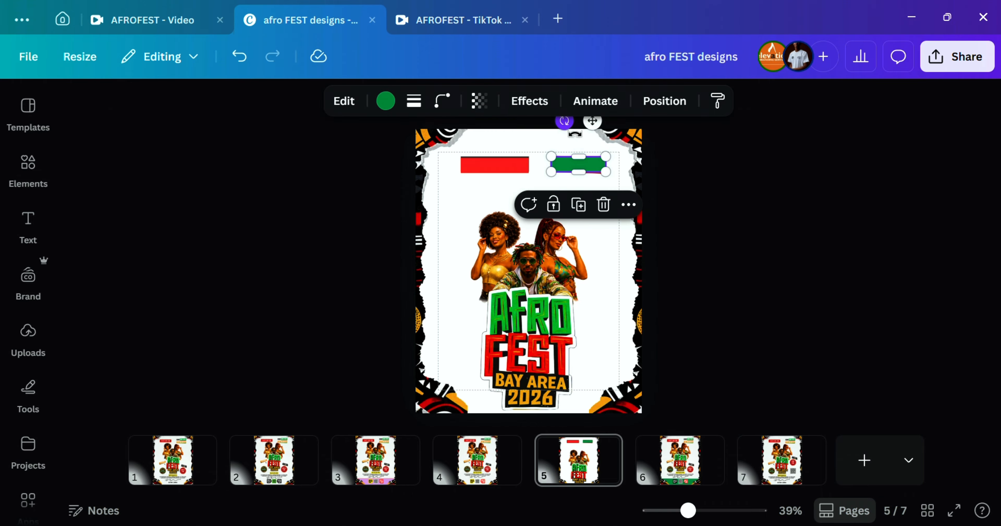
drag(574, 134, 575, 133)
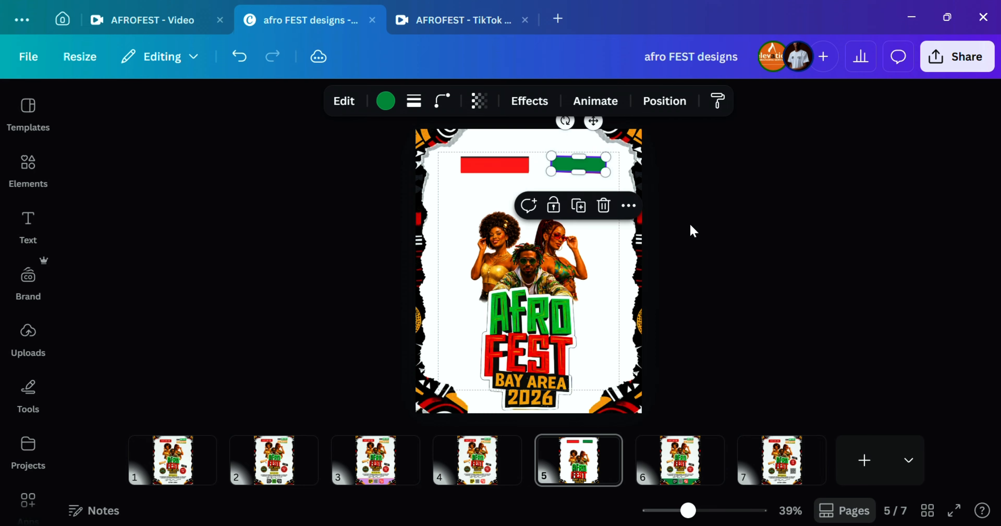
click(691, 227)
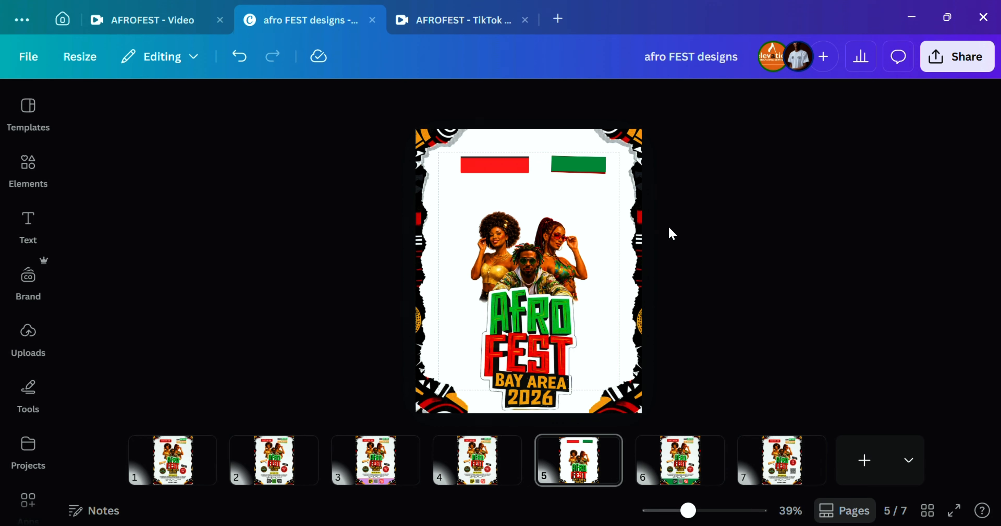
Step: Check page 4, duplicate the green bar on page 5, place the copy just below it and fill it with the yellow-orange gradient
click(484, 462)
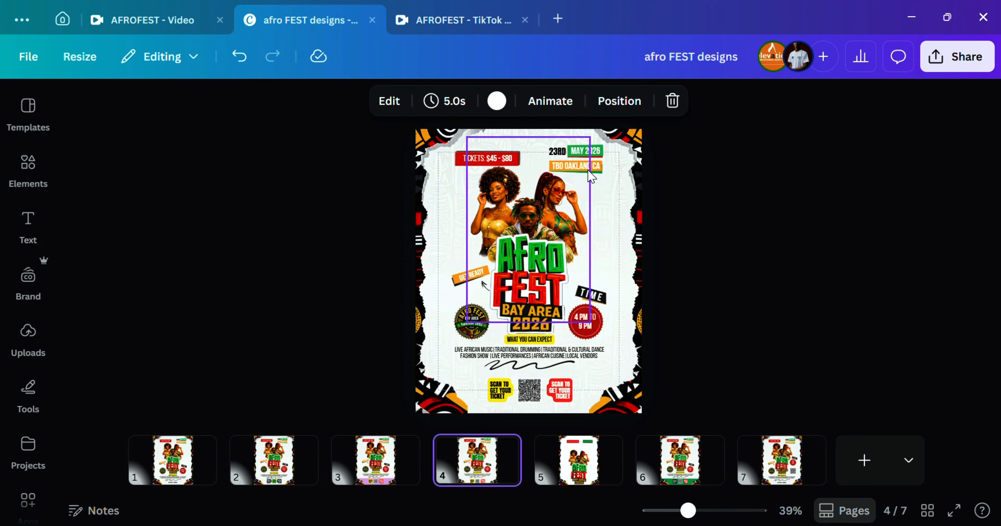
click(565, 477)
click(585, 159)
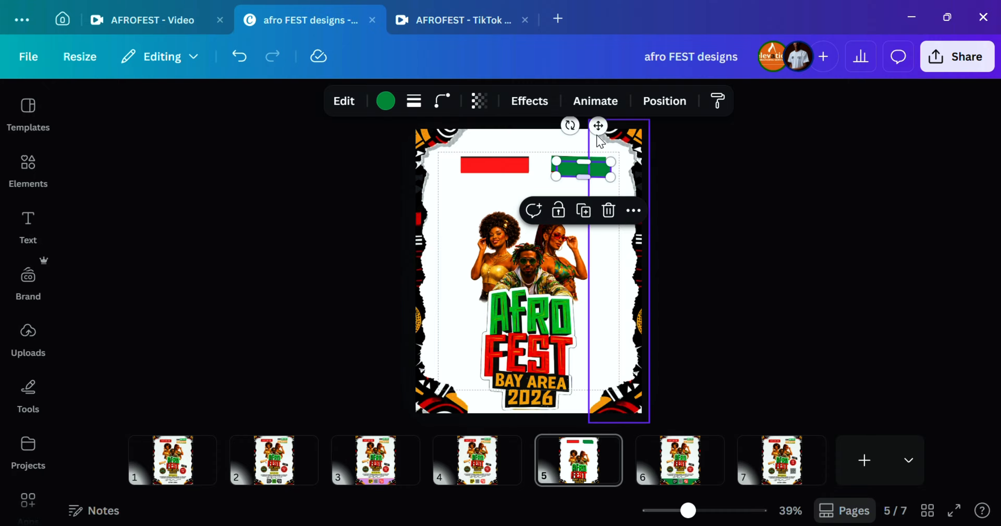
drag(601, 126, 599, 147)
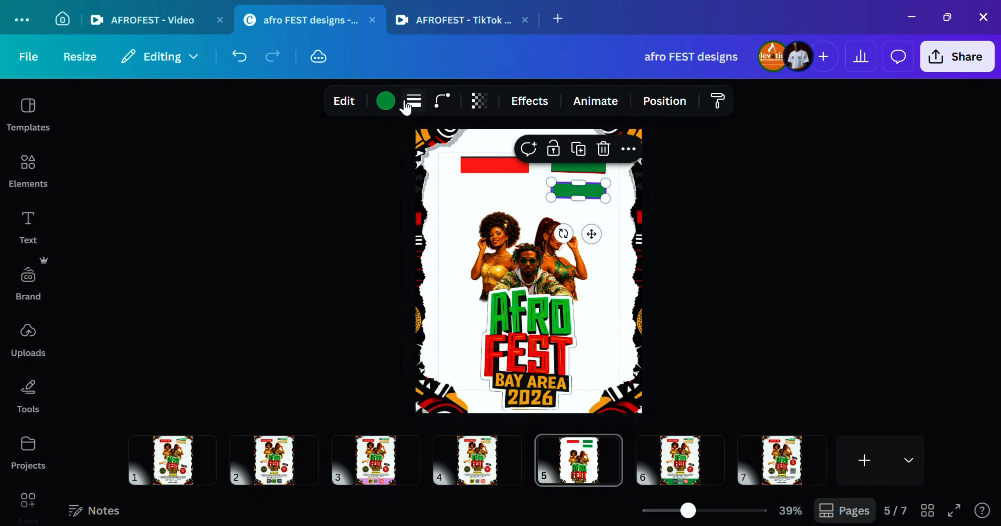
click(385, 100)
click(191, 296)
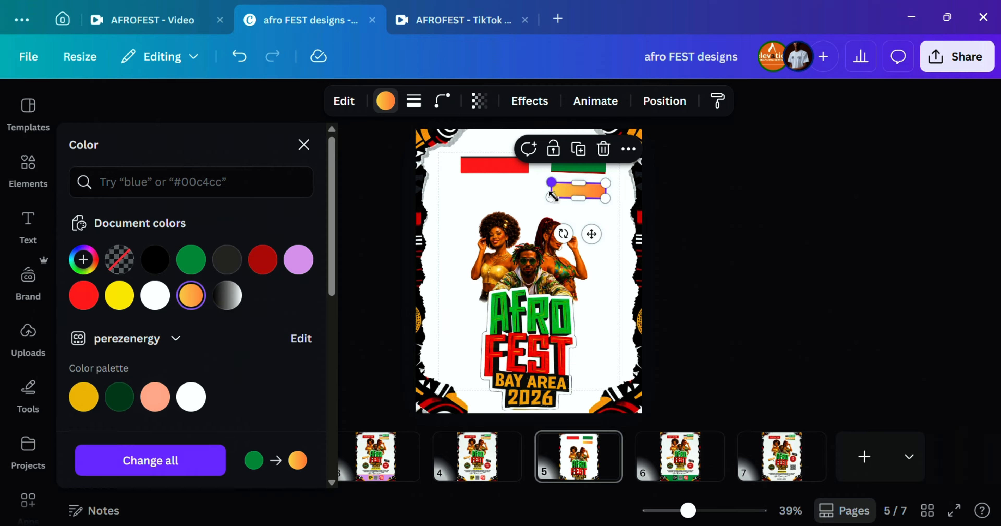
Step: Extend the gradient bar's left end and raise it closer to the green bar
click(552, 204)
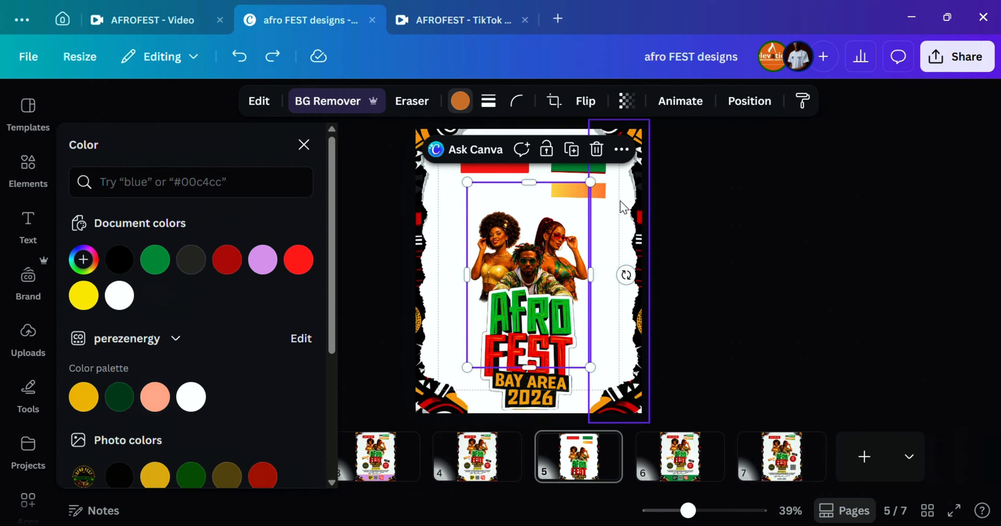
click(576, 191)
drag(552, 190, 535, 190)
click(683, 186)
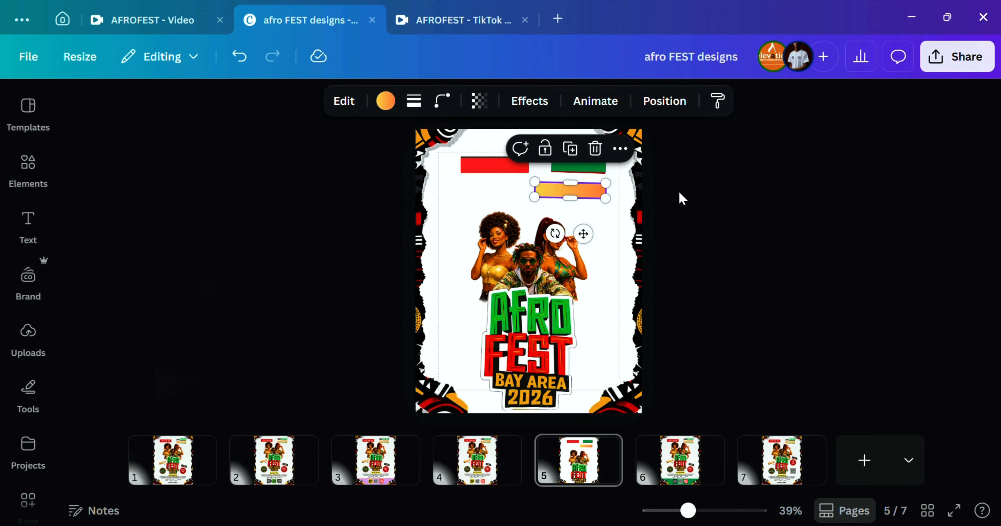
click(681, 192)
click(596, 191)
drag(601, 194, 593, 187)
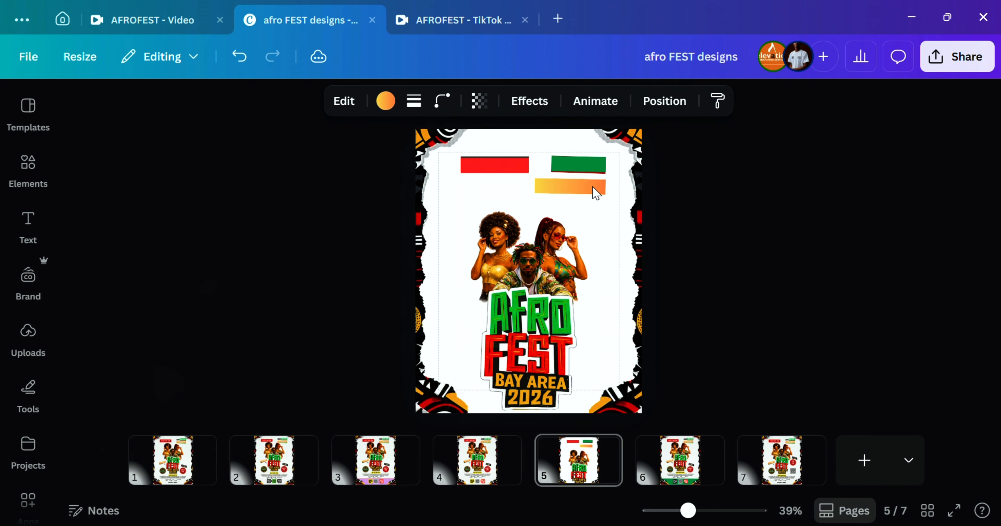
click(741, 240)
Step: Compare with page 4 and delete the gradient bar from page 5
click(478, 460)
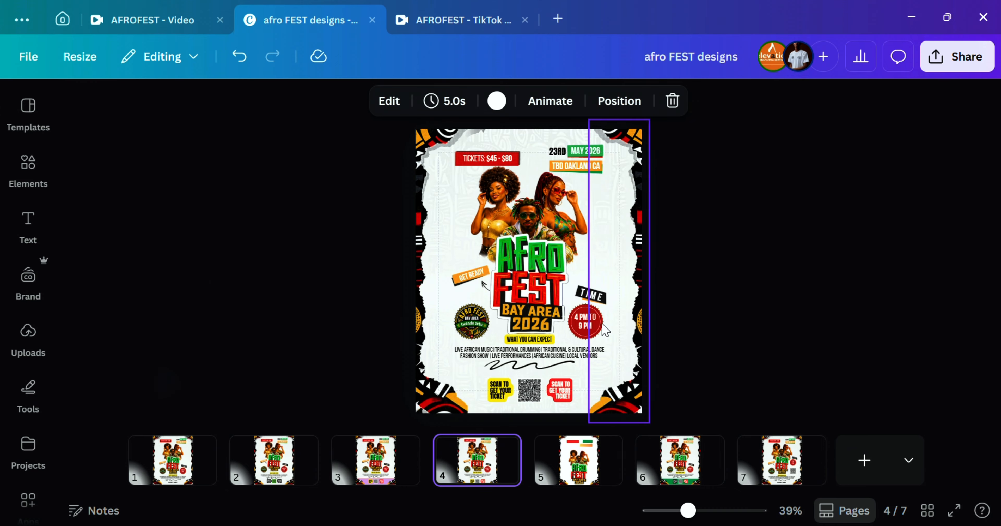
click(576, 467)
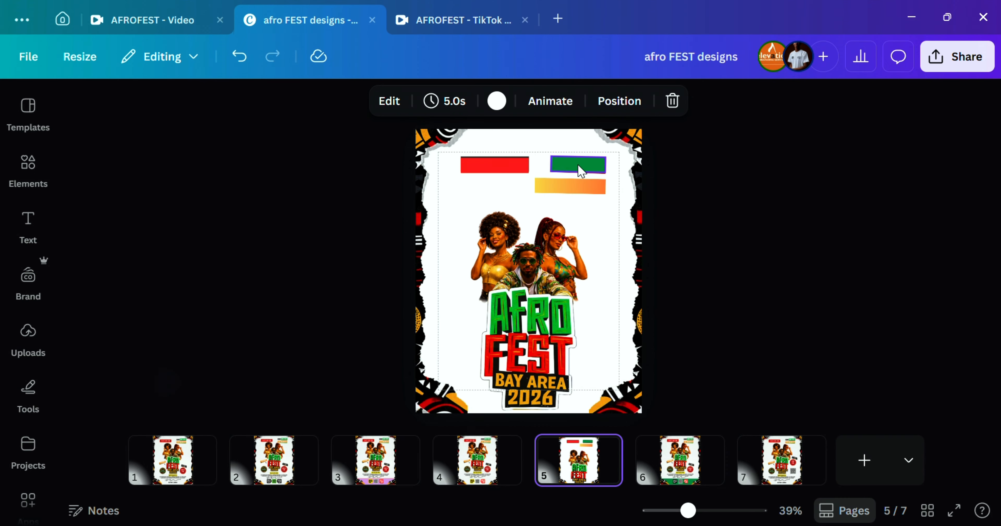
click(583, 196)
key(Delete)
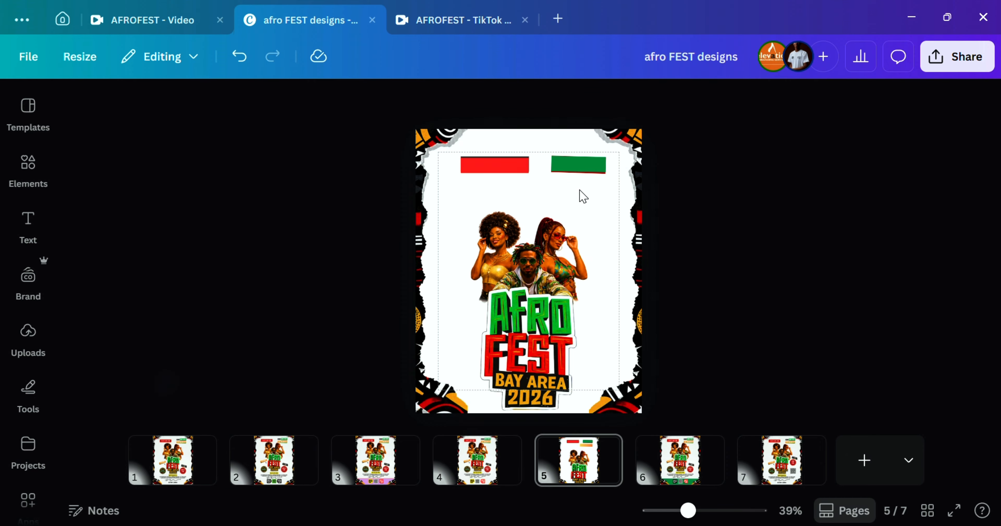
Step: Group the green bar with the dark red bar behind it
click(584, 161)
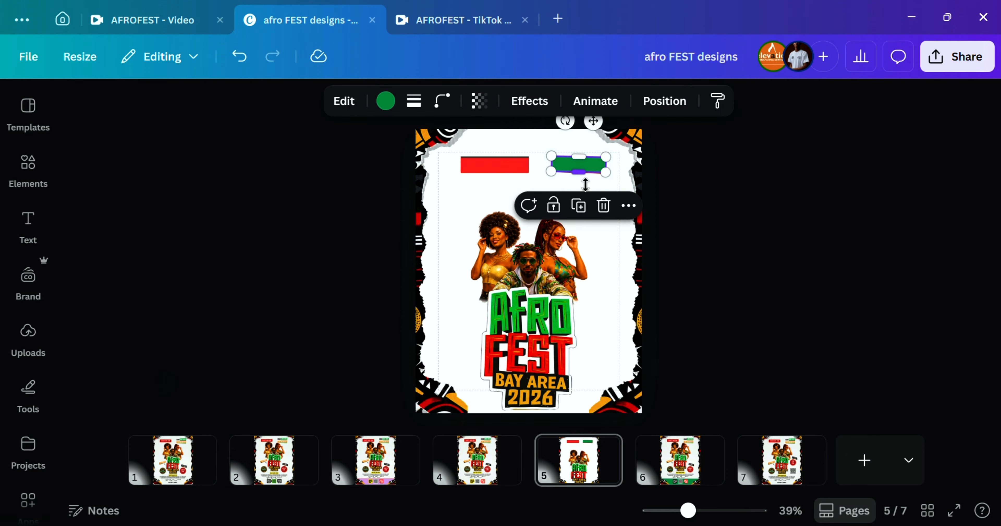
scroll(592, 265, up, 5)
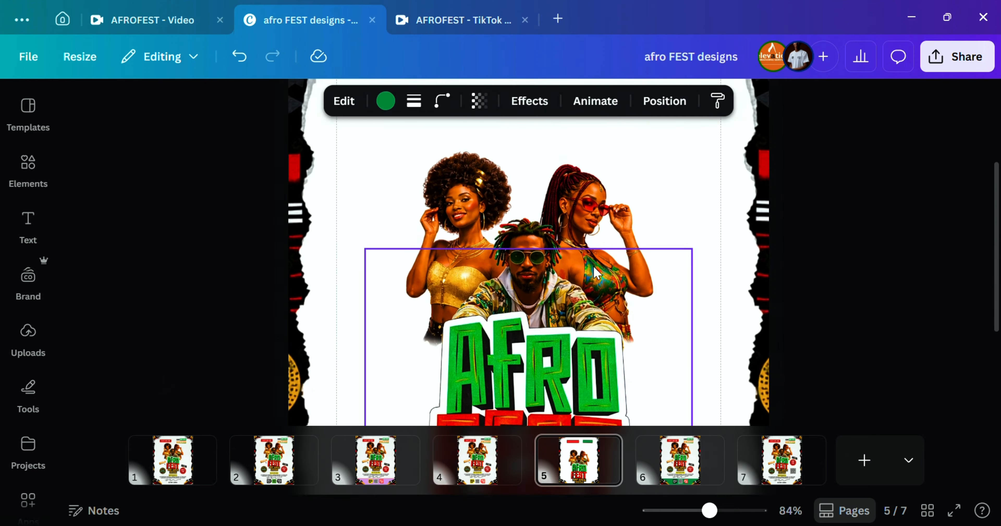
scroll(622, 187, up, 3)
click(605, 189)
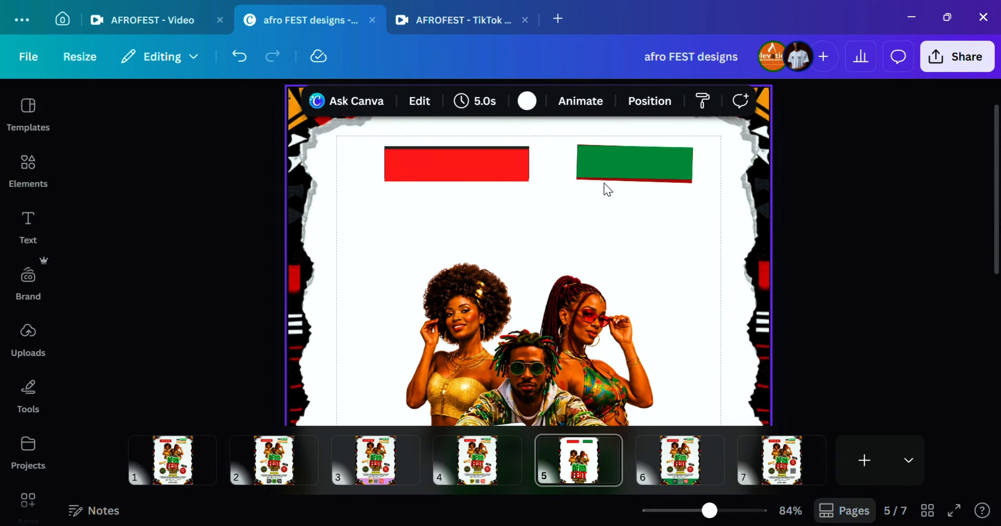
click(606, 181)
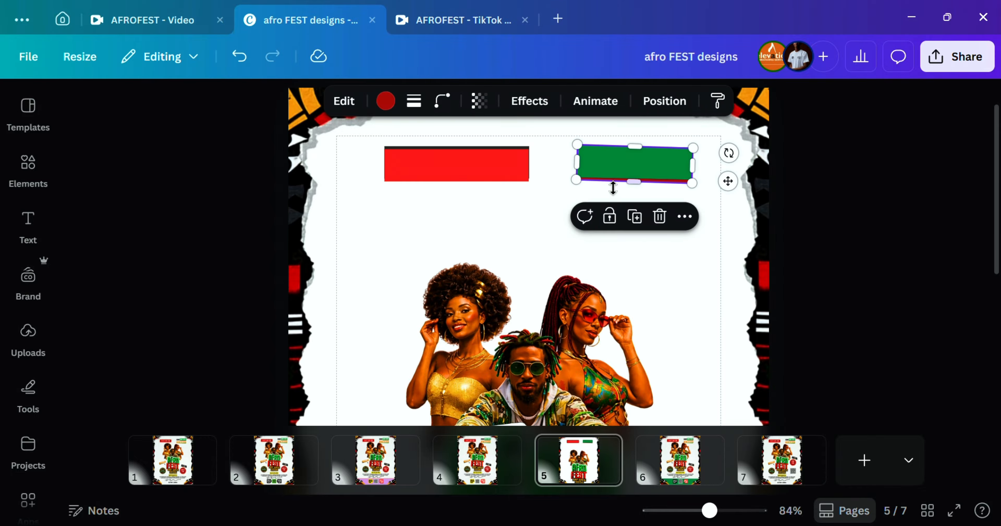
shift+click(609, 172)
click(597, 225)
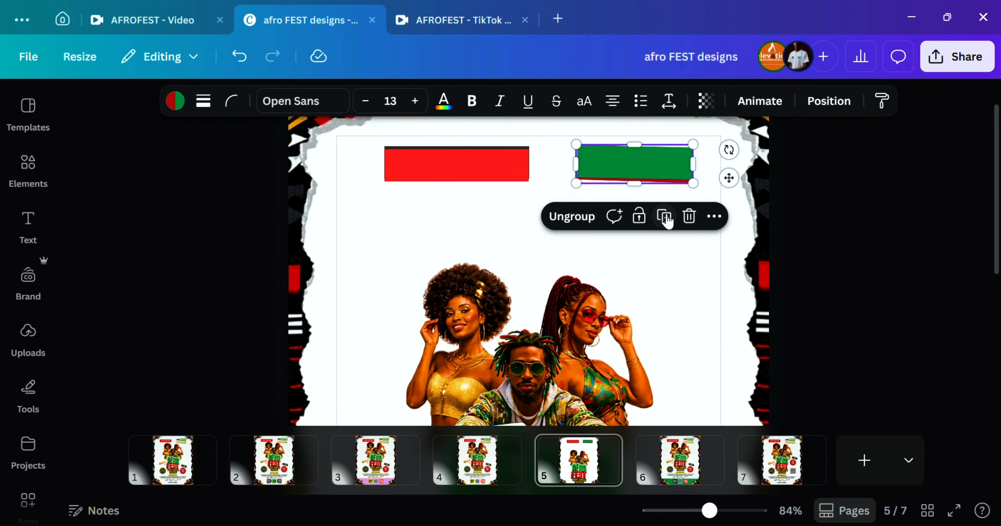
Step: Duplicate the green and dark red bar group, place the copy directly below and widen it leftward to about 251
click(664, 215)
drag(658, 186, 652, 229)
drag(578, 218, 543, 218)
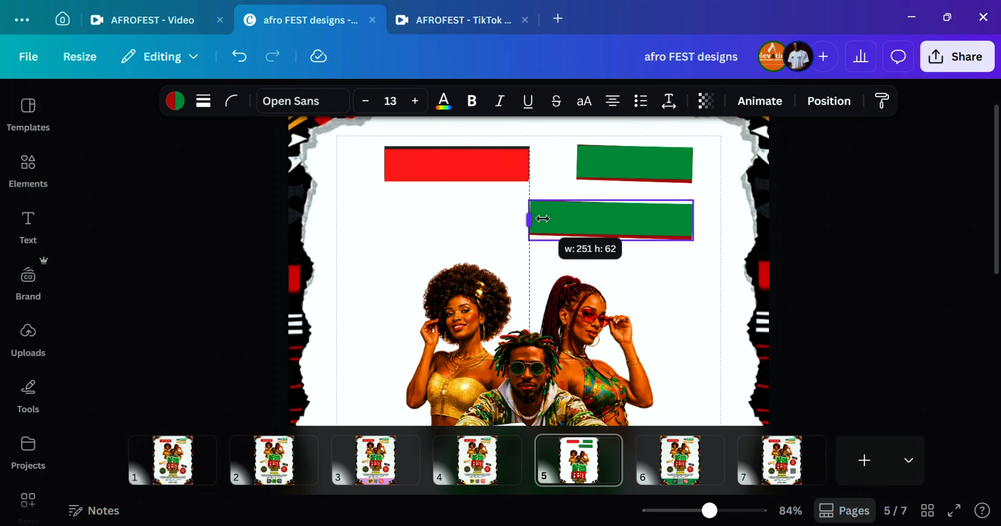
Step: After checking page 4's location bar, fill the lower bar group on page 5 with the custom solid amber #FFC700
click(479, 459)
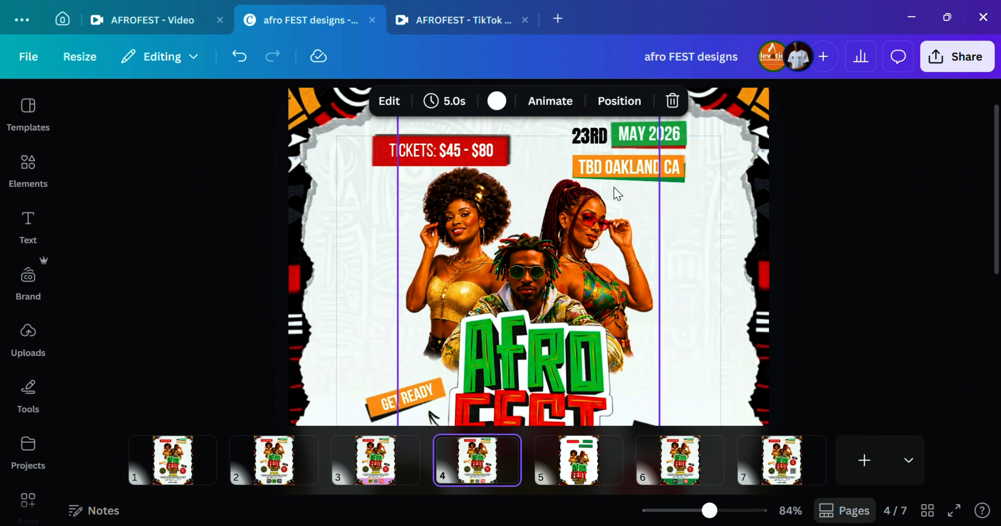
click(578, 460)
click(634, 213)
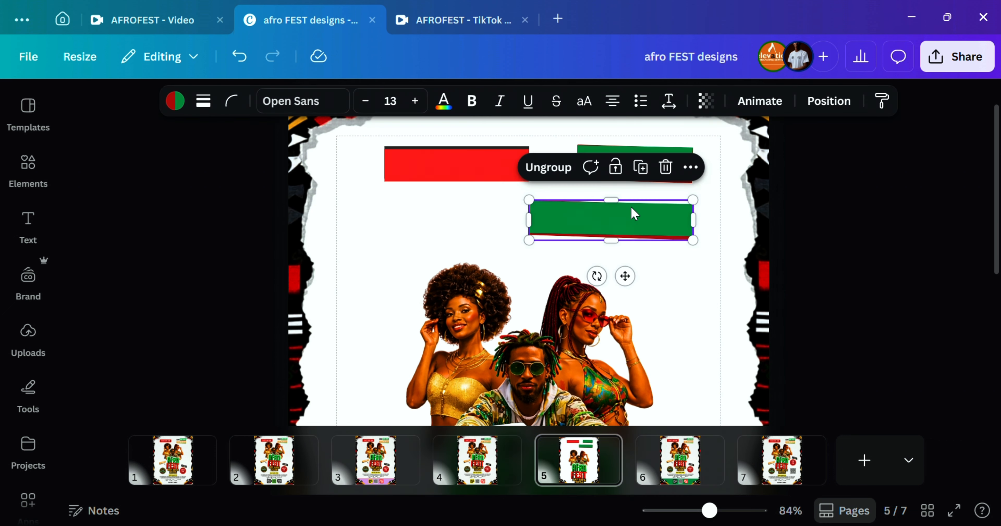
click(180, 103)
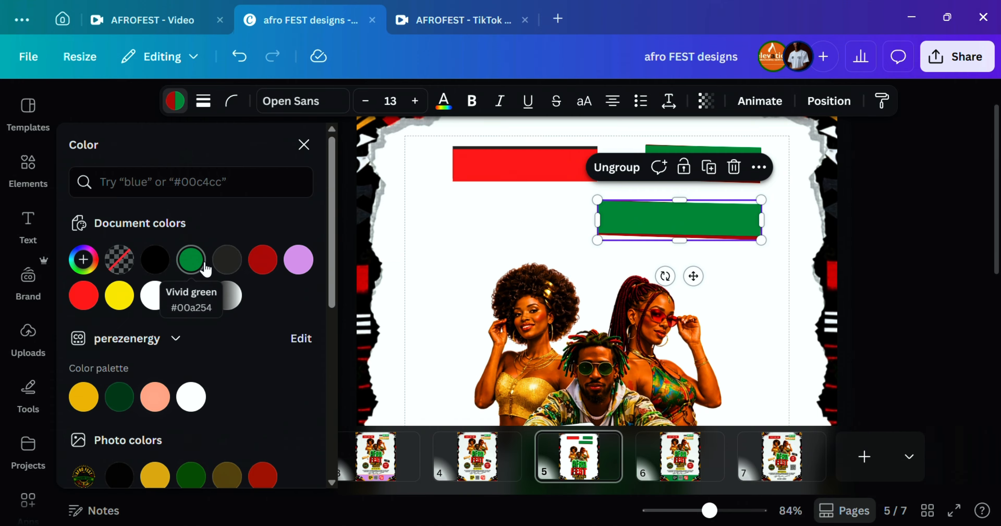
scroll(179, 396, down, 3)
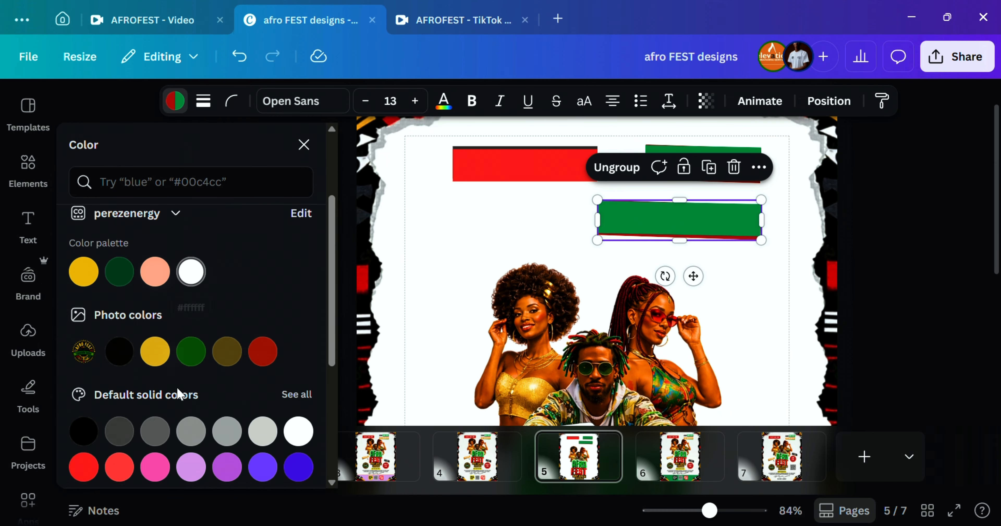
scroll(177, 385, up, 2)
click(83, 222)
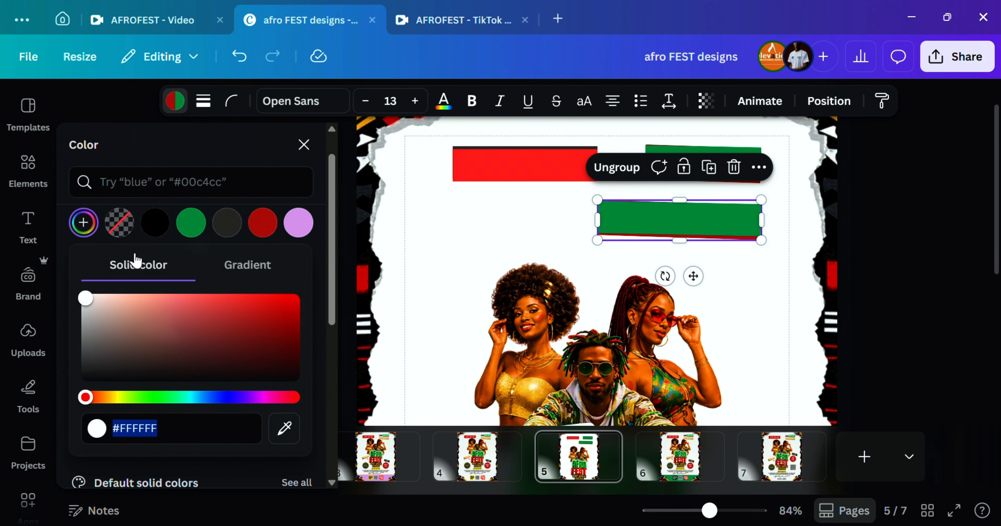
click(105, 397)
drag(235, 331, 315, 285)
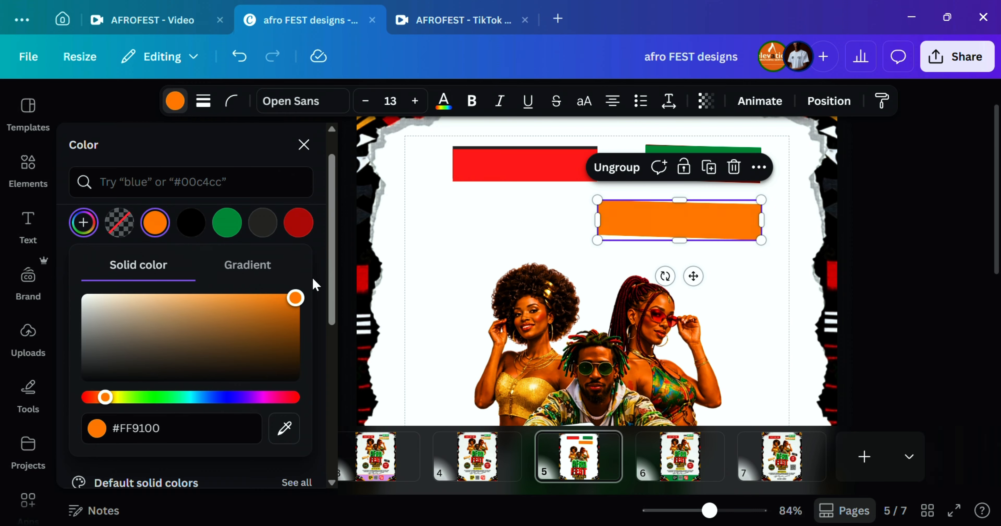
click(116, 397)
click(112, 397)
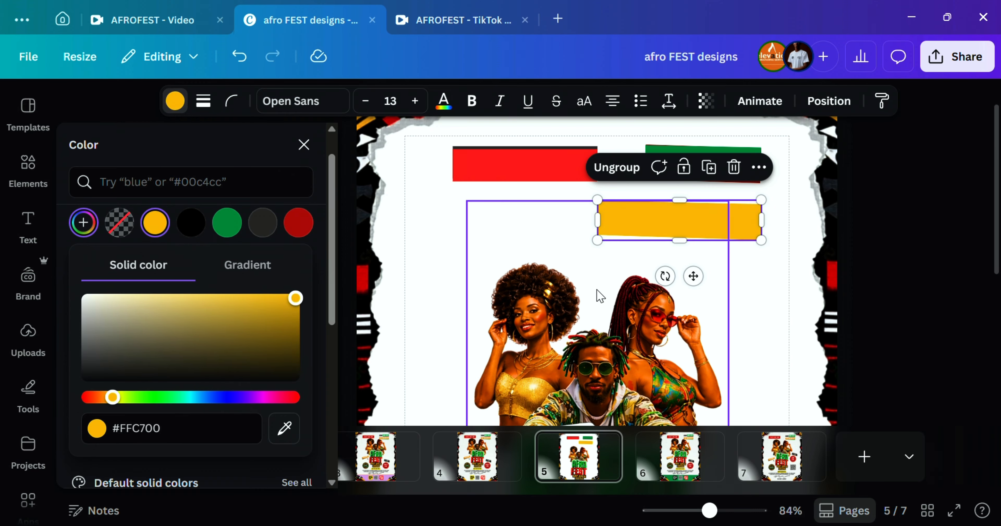
click(751, 284)
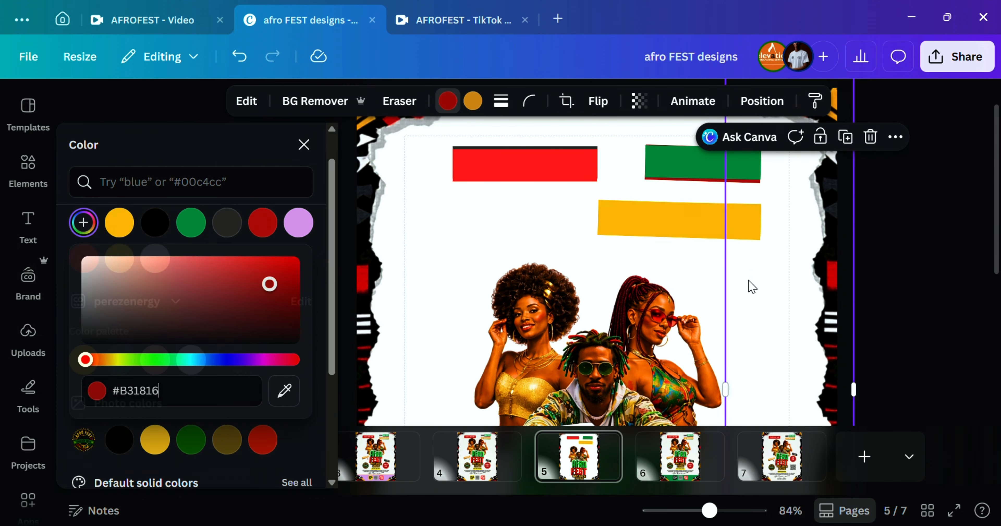
Step: Try filling the whole amber bar group with green, and undo the fill
click(674, 239)
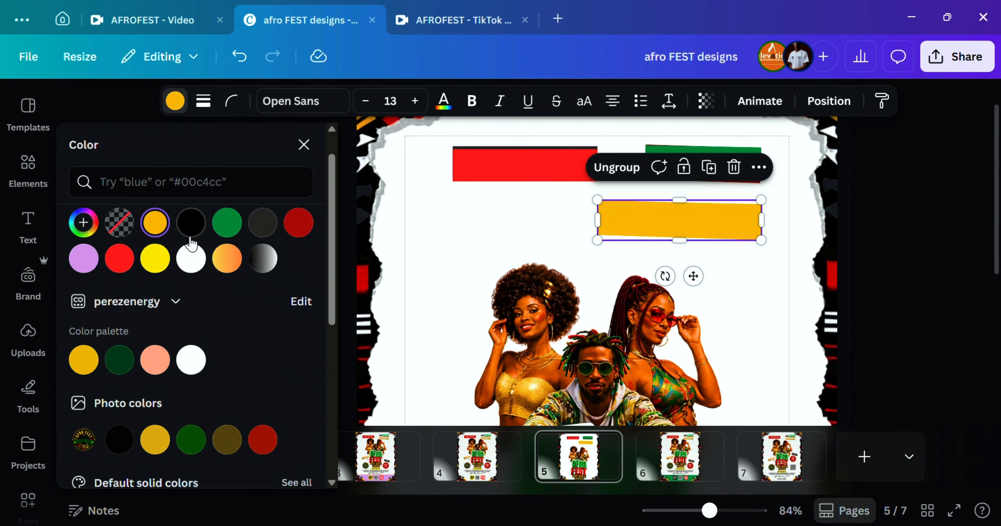
click(227, 222)
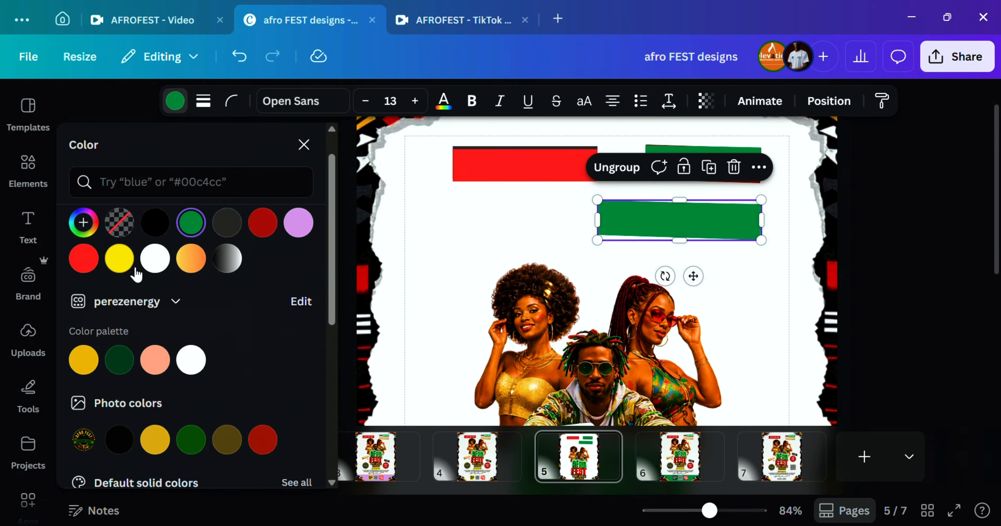
click(743, 266)
key(ctrl+z)
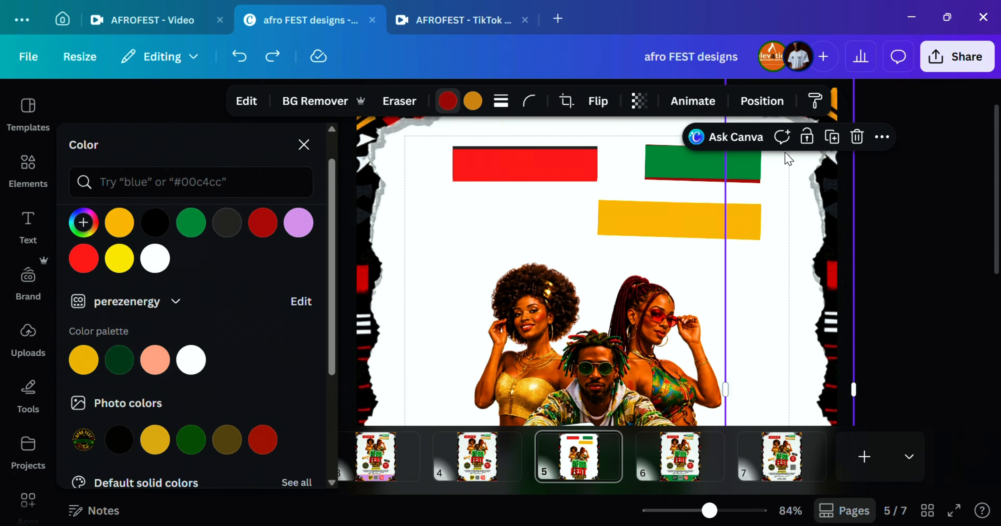
Step: Ungroup the two overlapping amber bars and fill the back bar with the document green
click(762, 101)
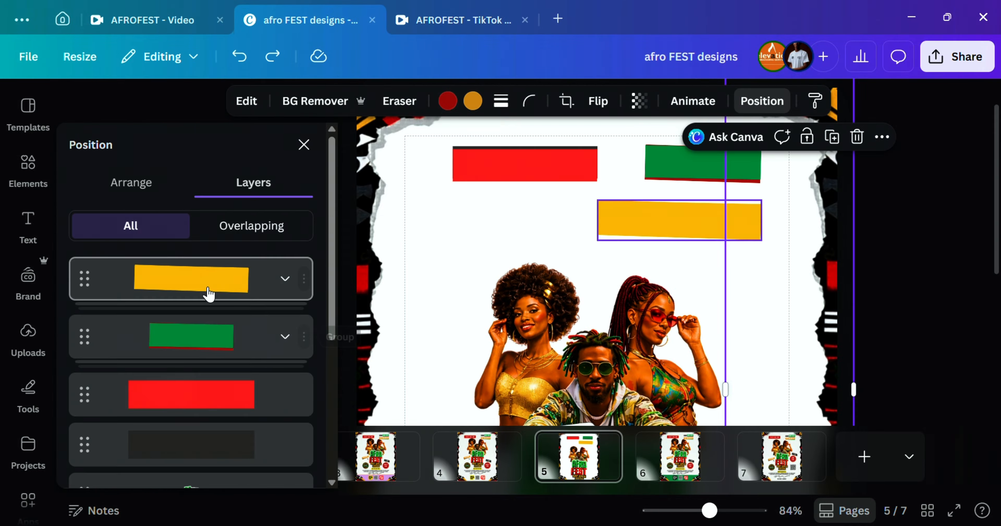
click(209, 292)
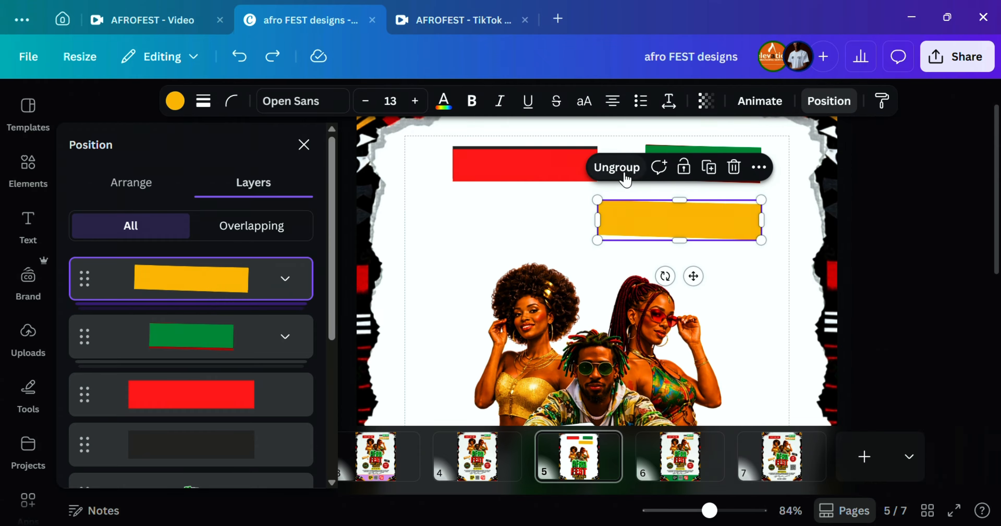
click(618, 167)
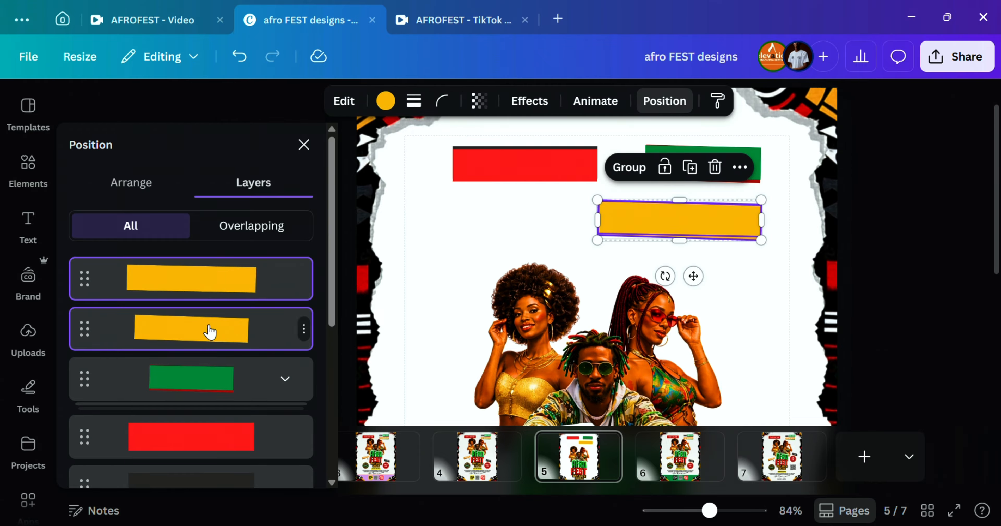
click(209, 332)
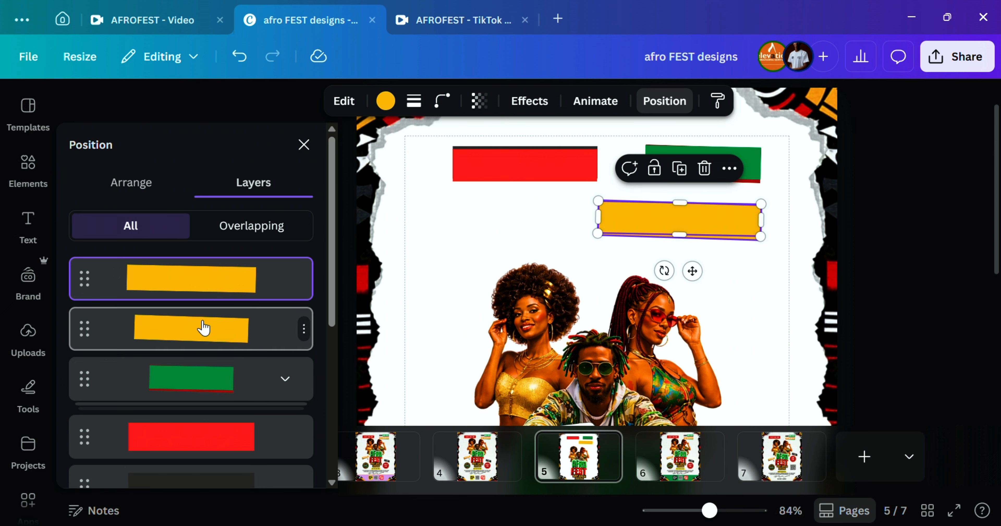
click(386, 101)
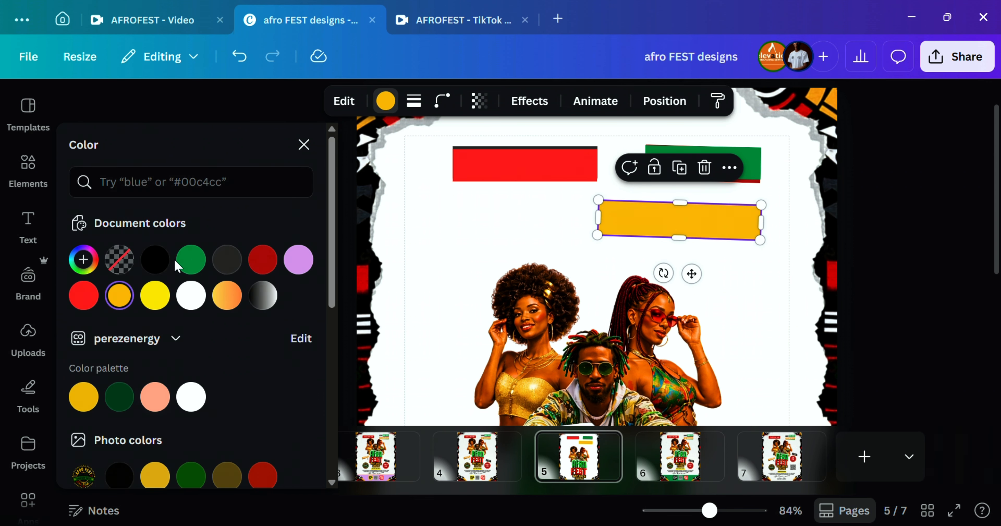
click(191, 260)
drag(709, 511, 696, 511)
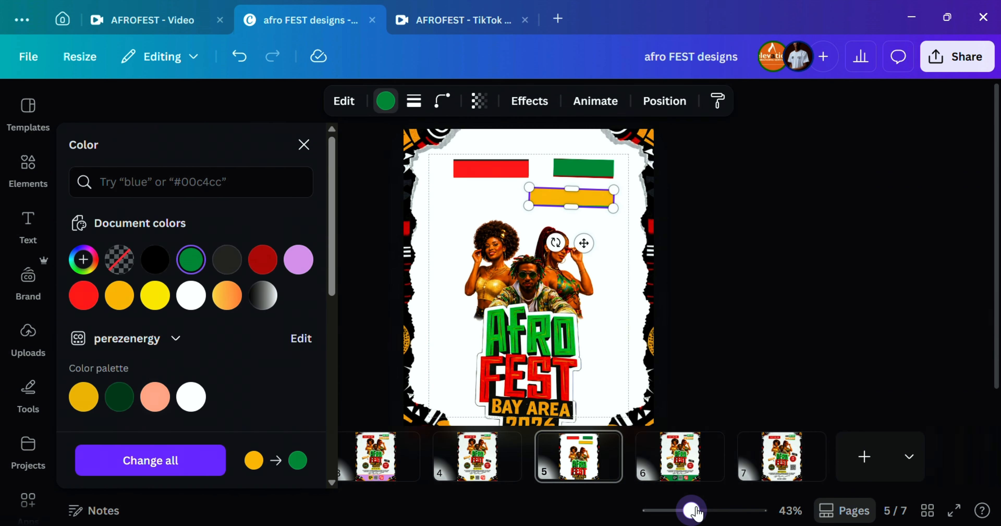
click(769, 316)
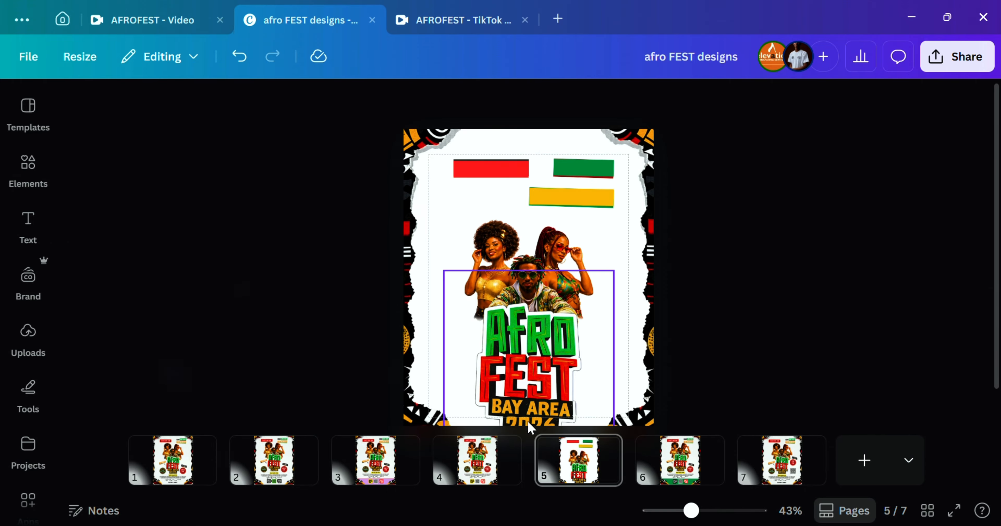
Step: Compare page 5 with page 4 and copy the round AFRO FEST badge from page 4 to page 5
click(494, 451)
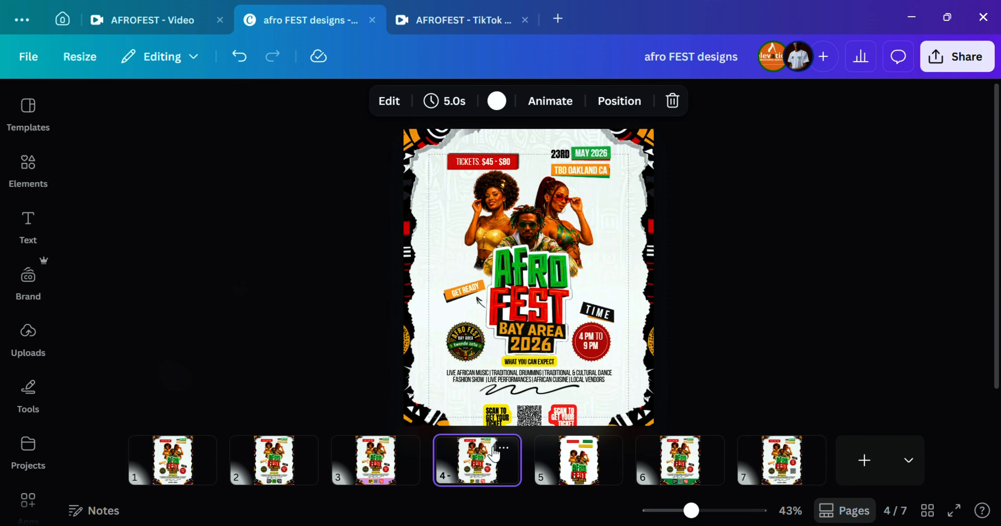
click(578, 457)
click(481, 468)
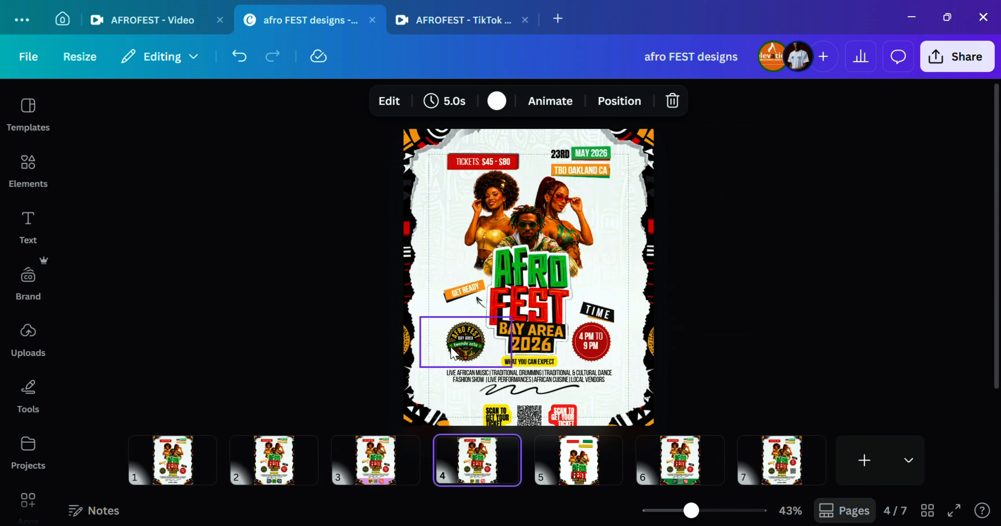
click(581, 483)
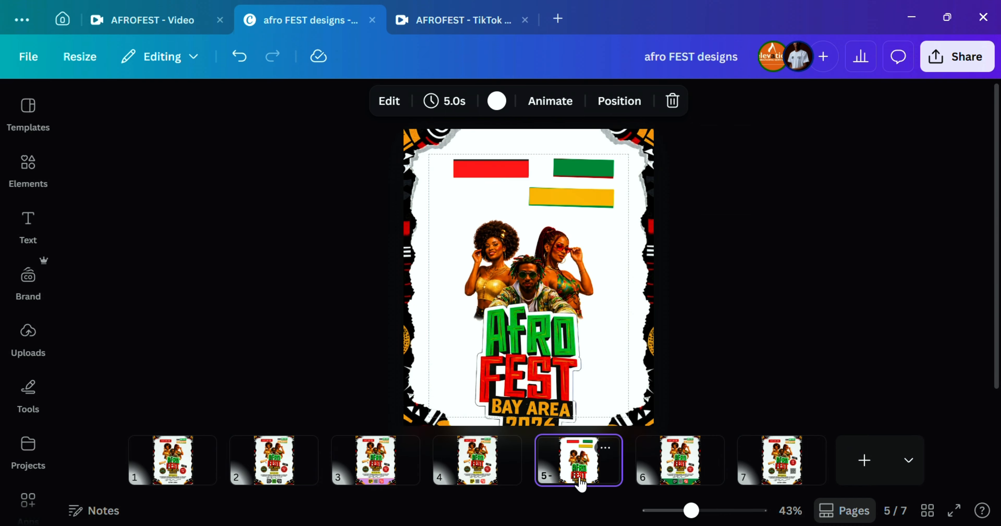
click(617, 491)
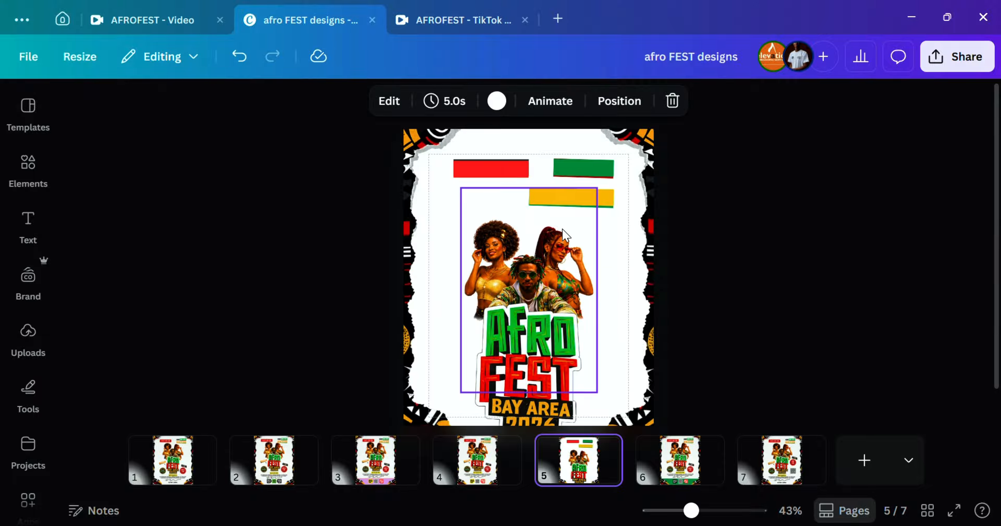
click(470, 466)
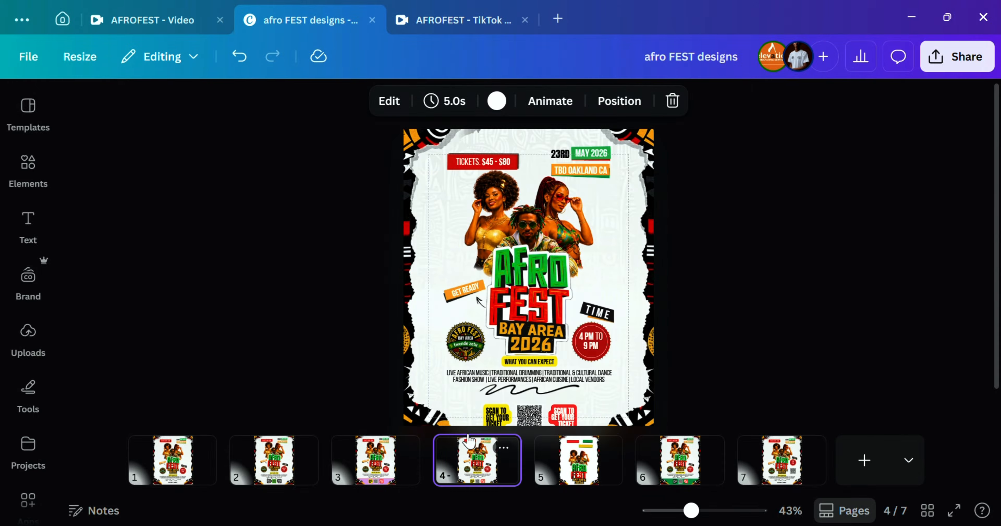
click(457, 341)
click(578, 459)
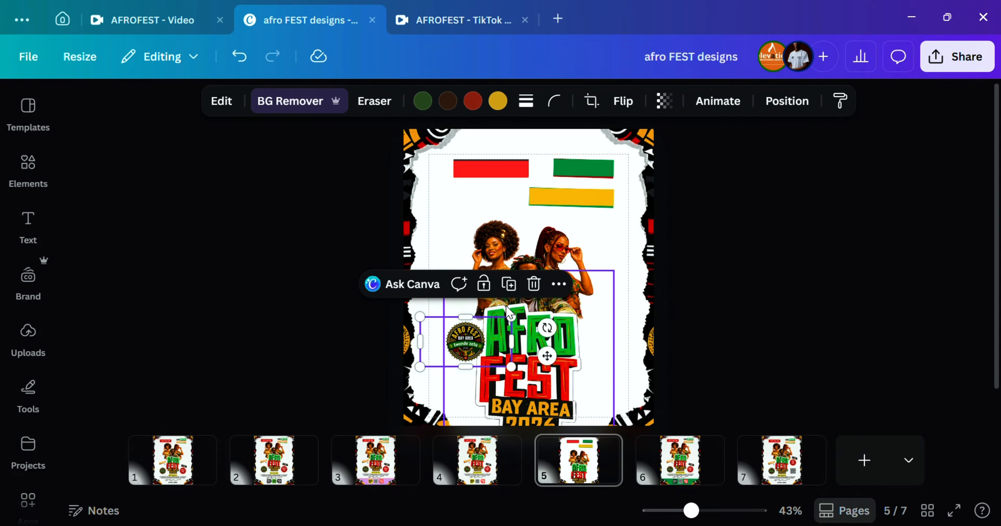
click(694, 279)
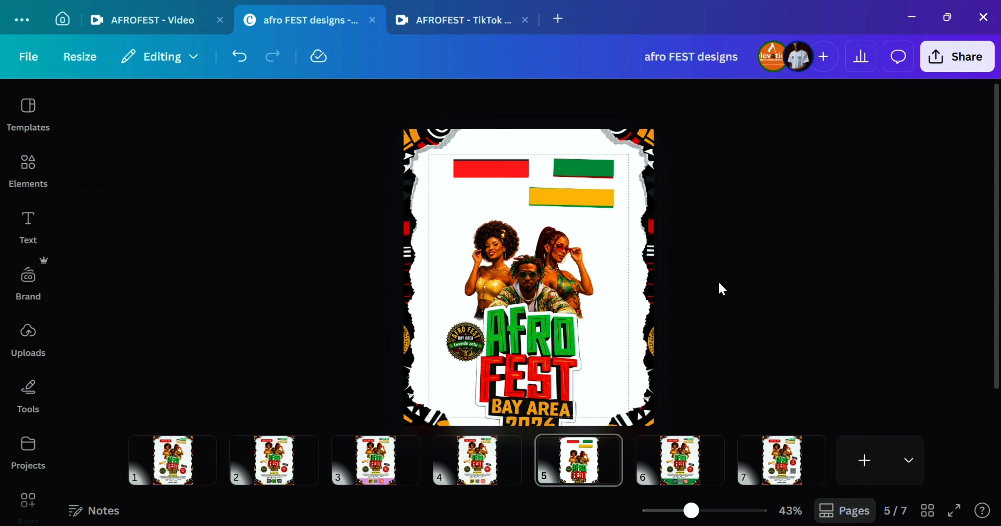
Step: Group the red bar with the dark bar behind it and move the group slightly left
click(500, 174)
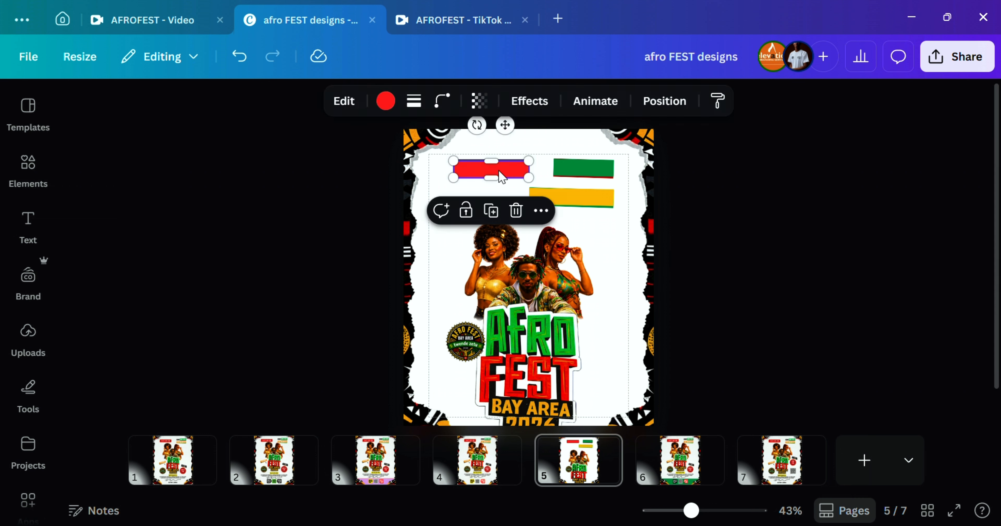
click(644, 161)
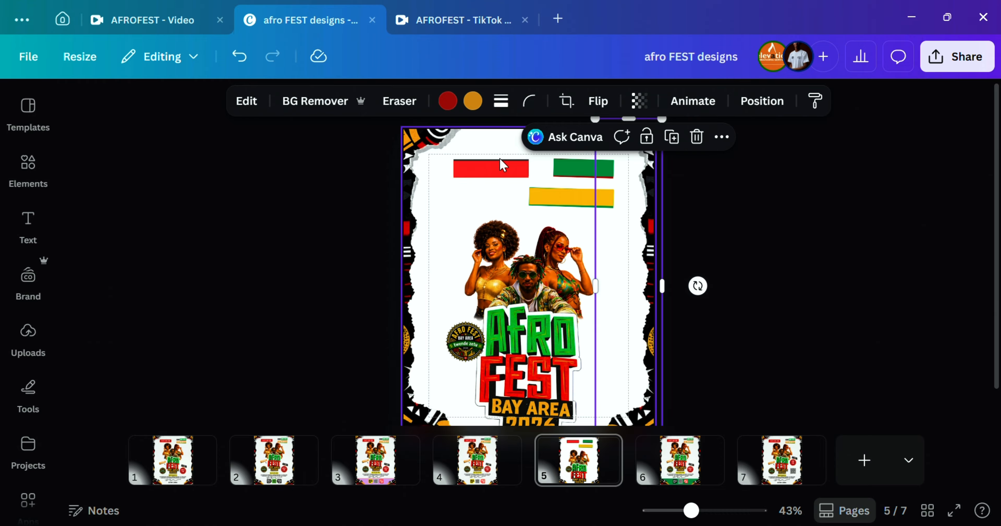
click(502, 167)
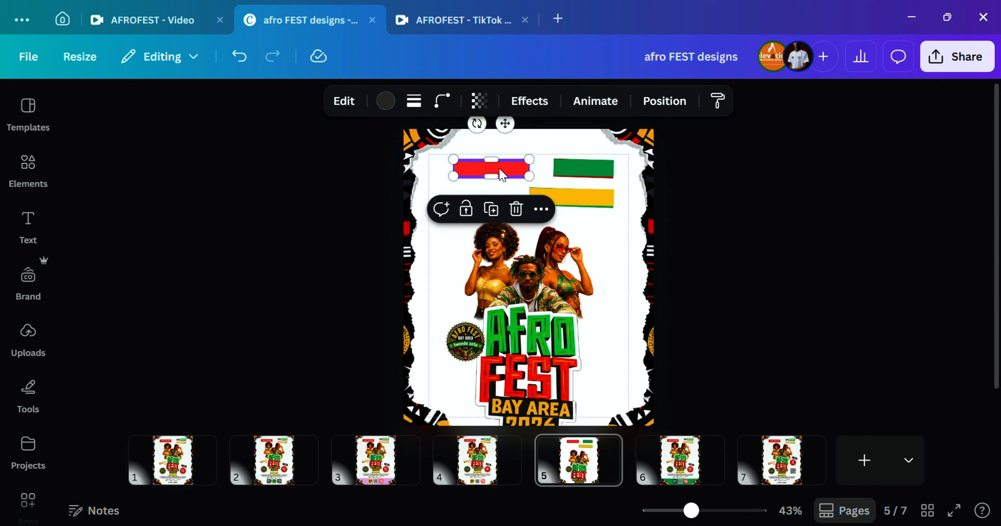
shift+click(501, 173)
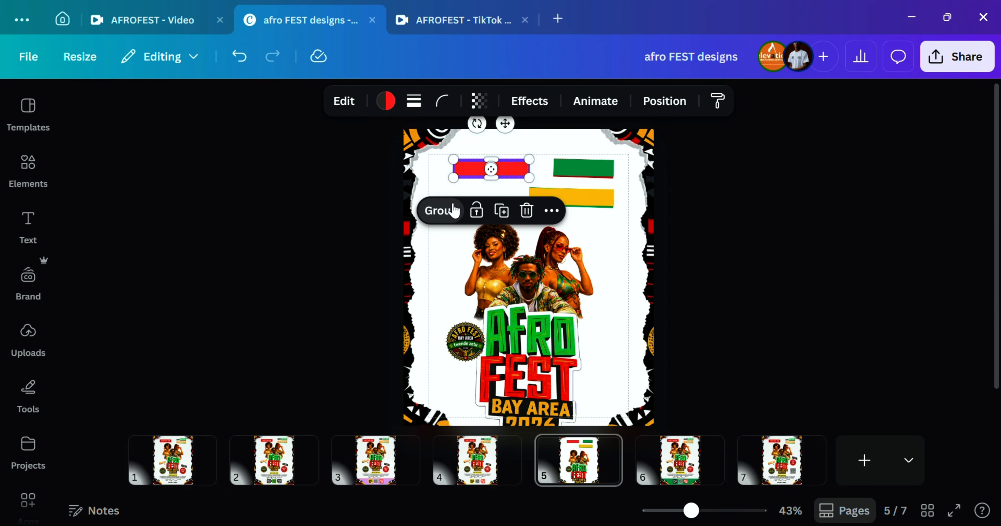
key(ctrl+g)
drag(509, 178, 491, 178)
Step: Shift the green bar group slightly right and undo the stray move of the amber bar
shift+click(569, 179)
drag(569, 179, 588, 192)
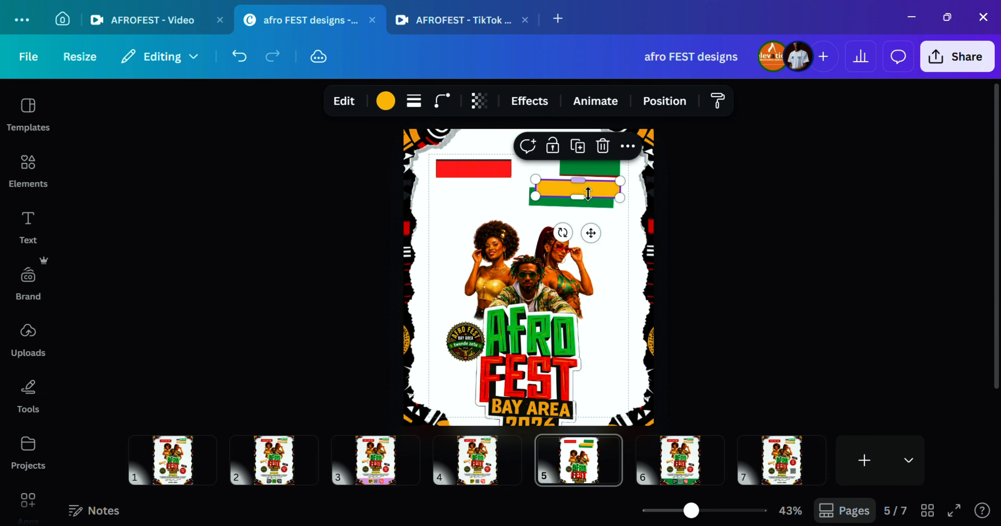
key(ctrl+z)
Step: Group the amber bar with the green bar behind it
click(578, 211)
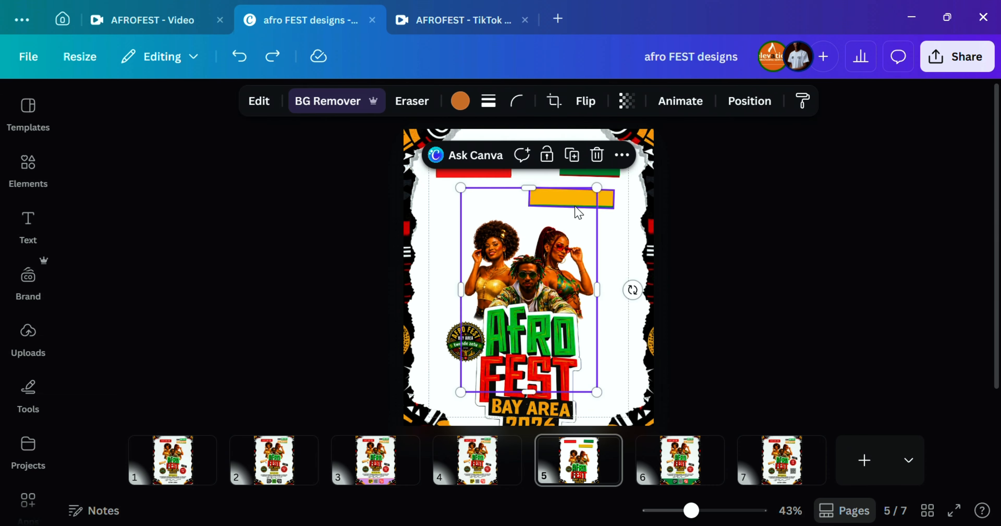
click(611, 214)
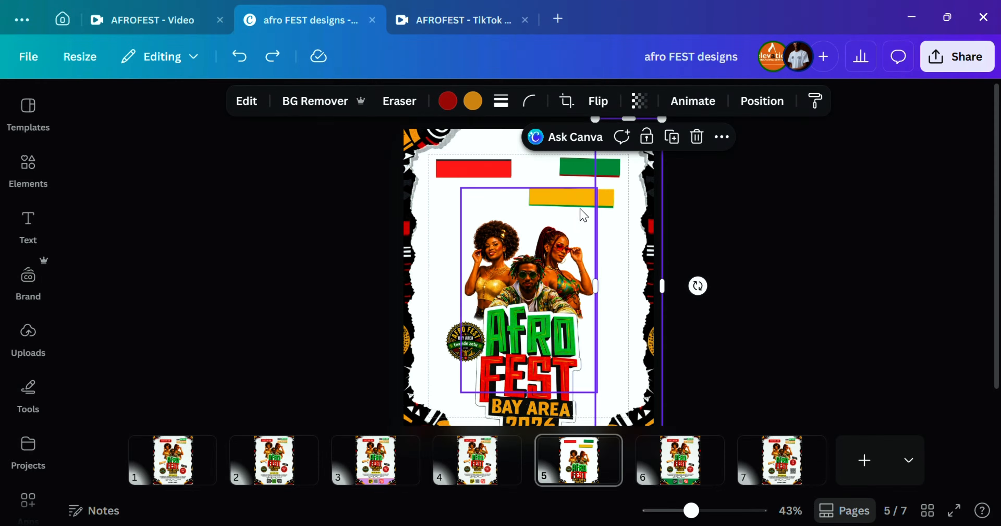
click(585, 202)
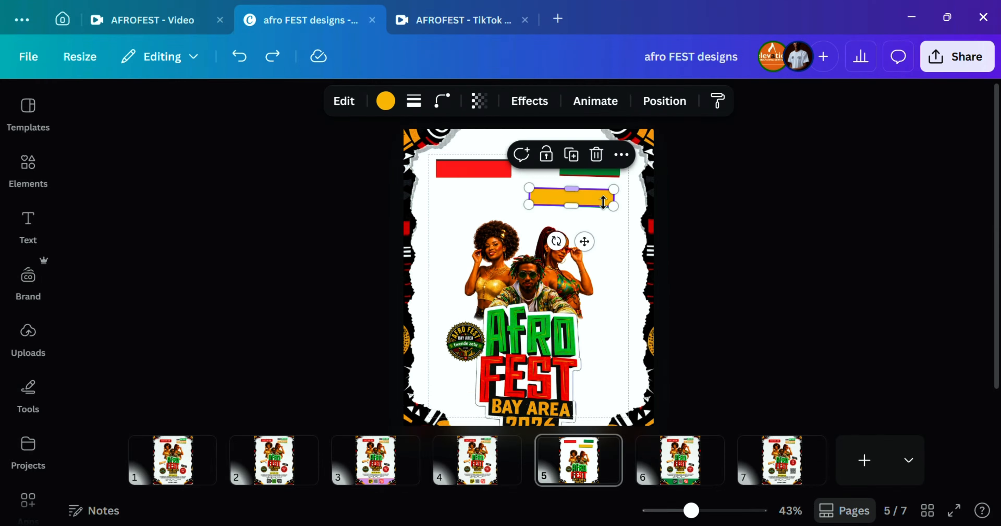
scroll(611, 219, up, 5)
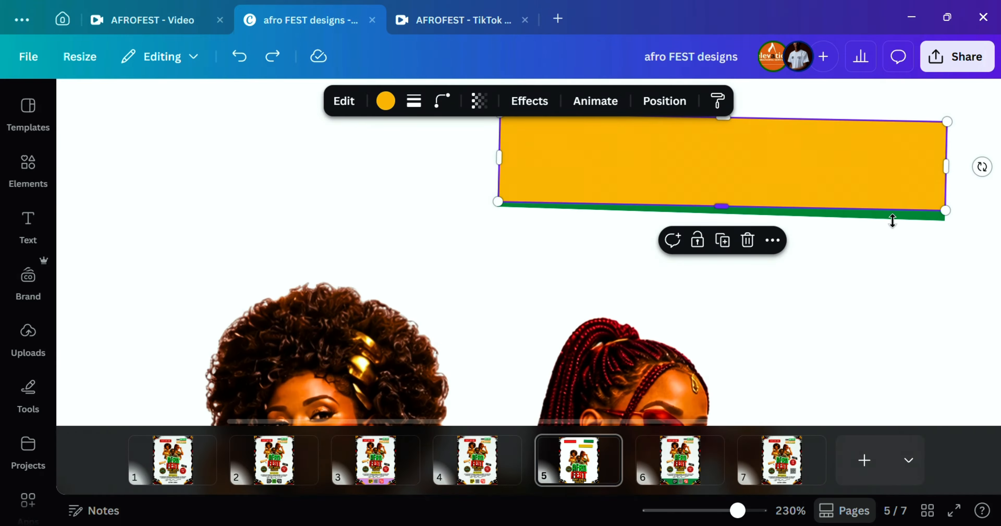
shift+click(888, 220)
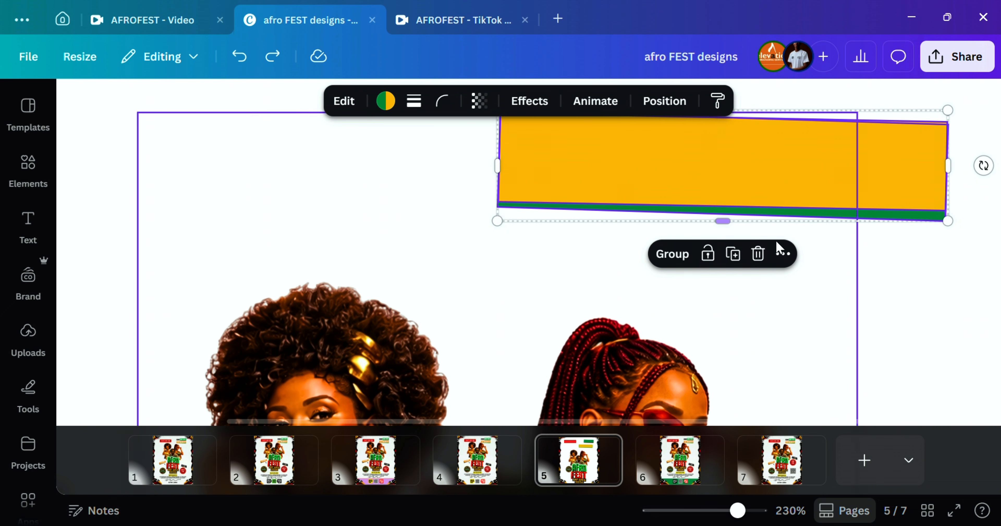
click(677, 258)
Step: Move the amber bar group up slightly and reduce the height of the amber, green and red bar groups from their lower edges
scroll(774, 329, down, 4)
scroll(775, 329, down, 2)
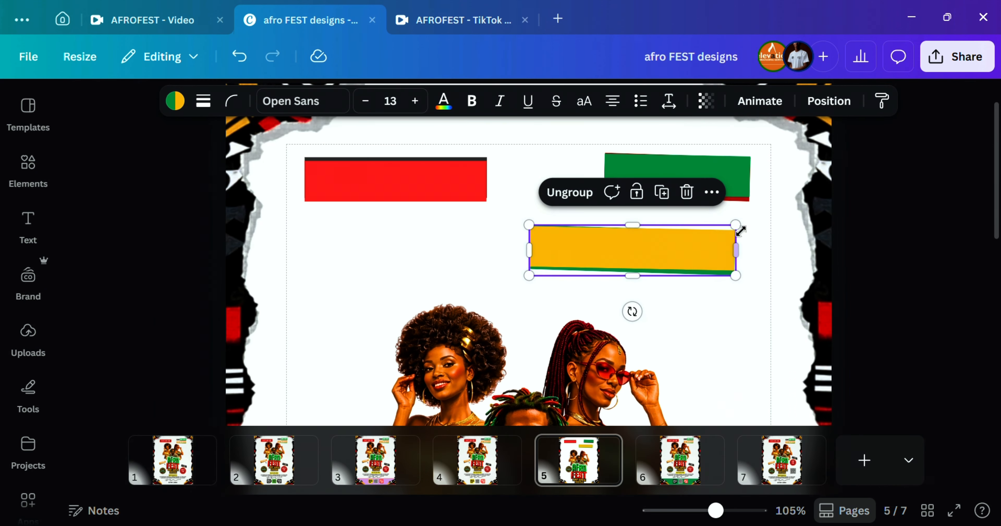
drag(643, 253, 643, 243)
drag(646, 279, 643, 265)
click(675, 197)
drag(675, 209, 675, 198)
click(453, 195)
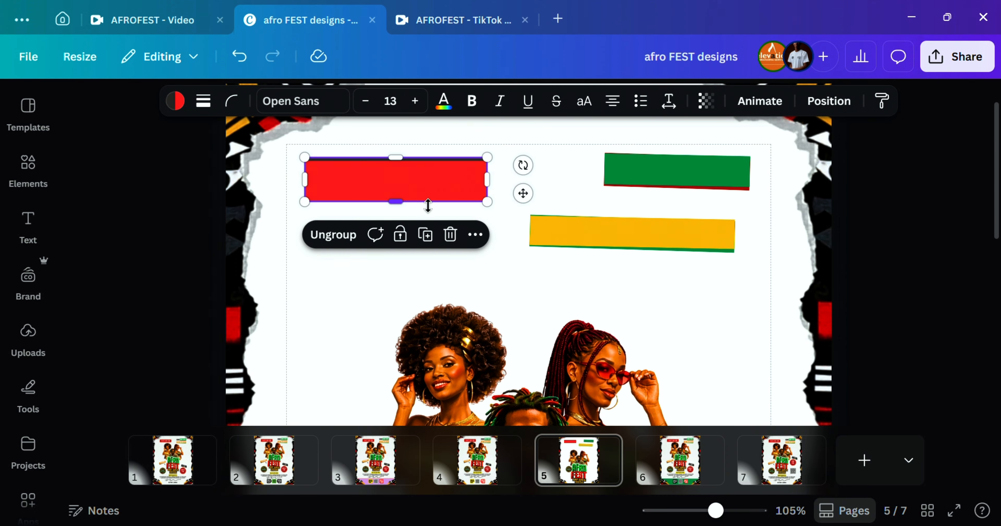
drag(428, 205, 429, 197)
click(626, 301)
click(810, 294)
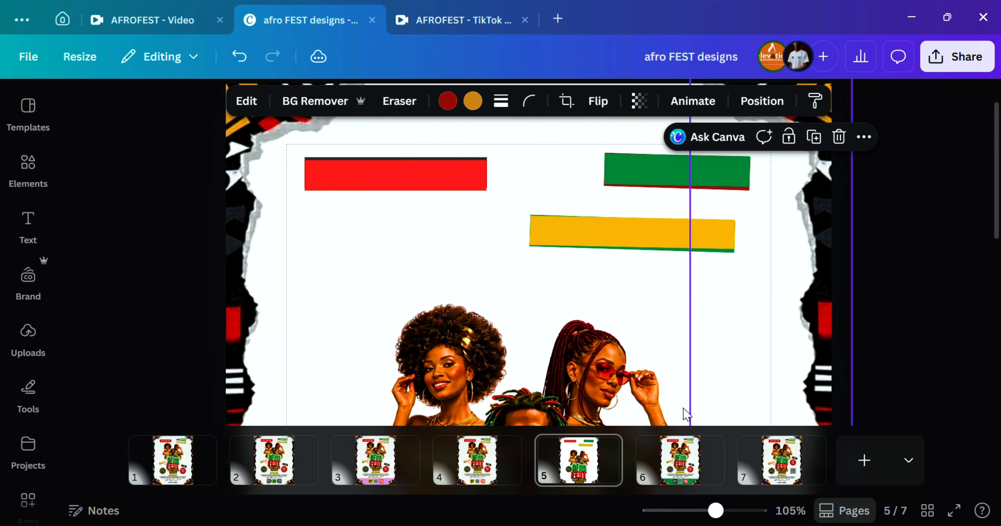
Step: Copy the ticket price text from page 4 and paste "Tickets: $45 - $80" just below the red bar on page 5
click(502, 464)
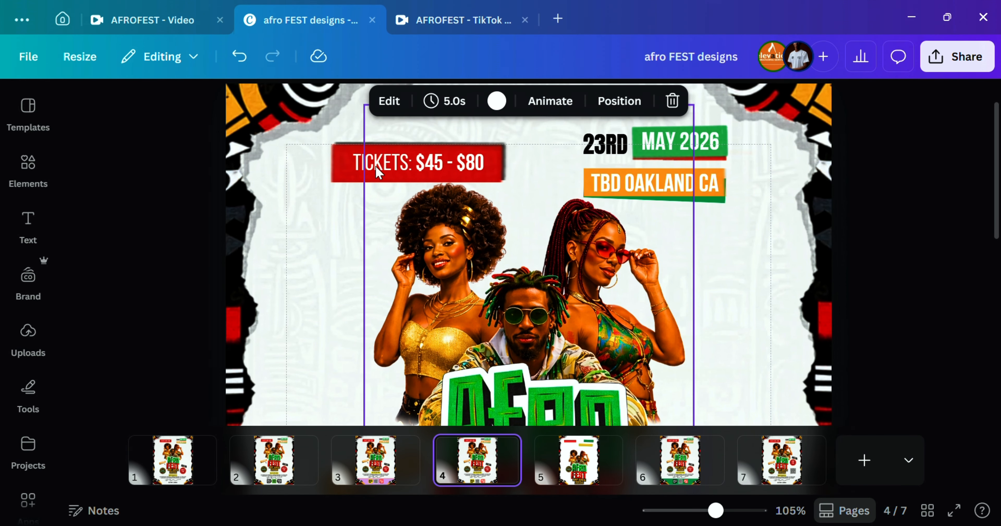
click(377, 171)
double_click(366, 173)
key(ctrl+c)
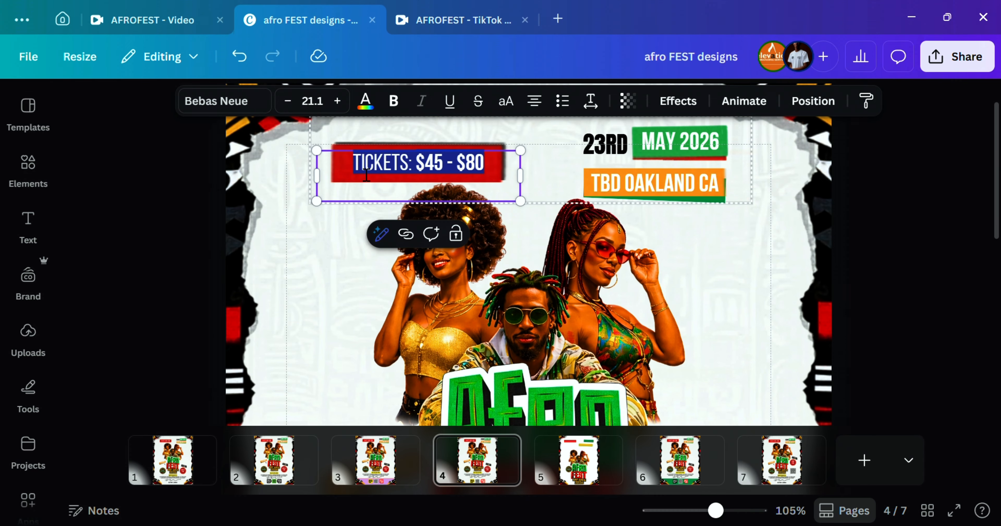
click(579, 460)
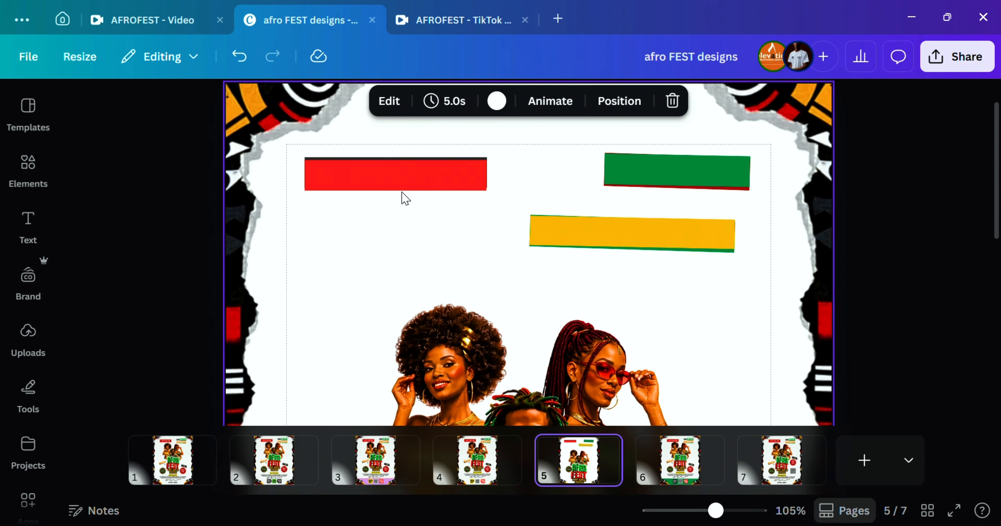
click(394, 174)
double_click(456, 204)
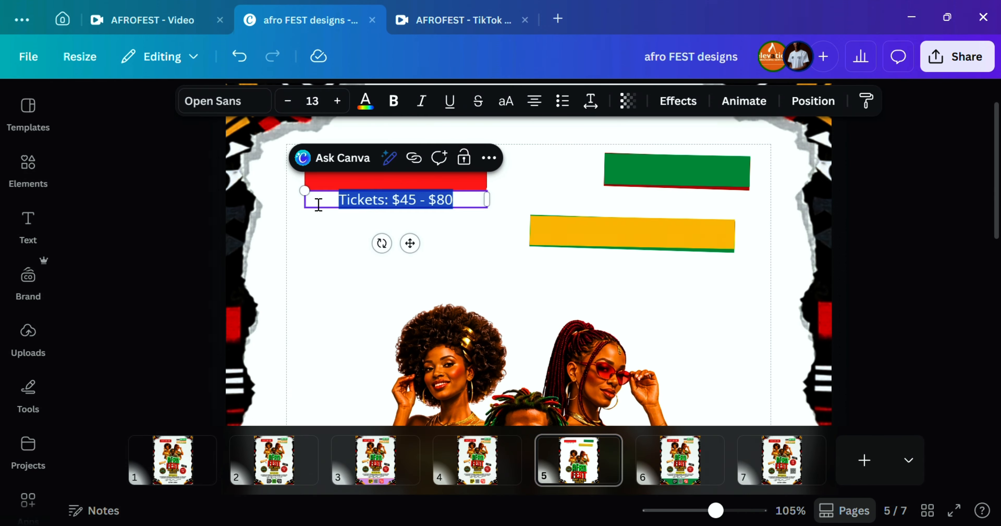
click(346, 282)
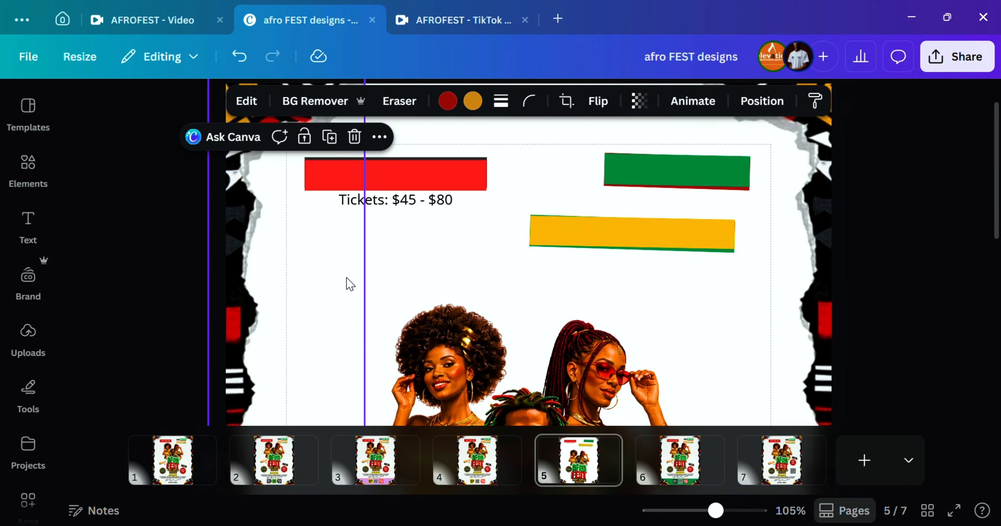
Step: Delete the plain ticket price text from page 5 and ungroup the header elements on page 4
click(431, 206)
click(476, 158)
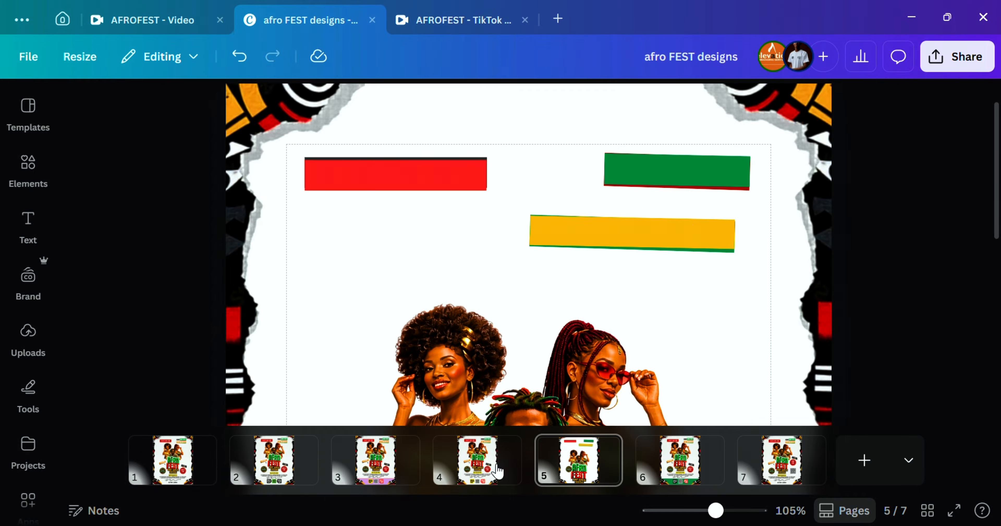
click(489, 468)
click(355, 162)
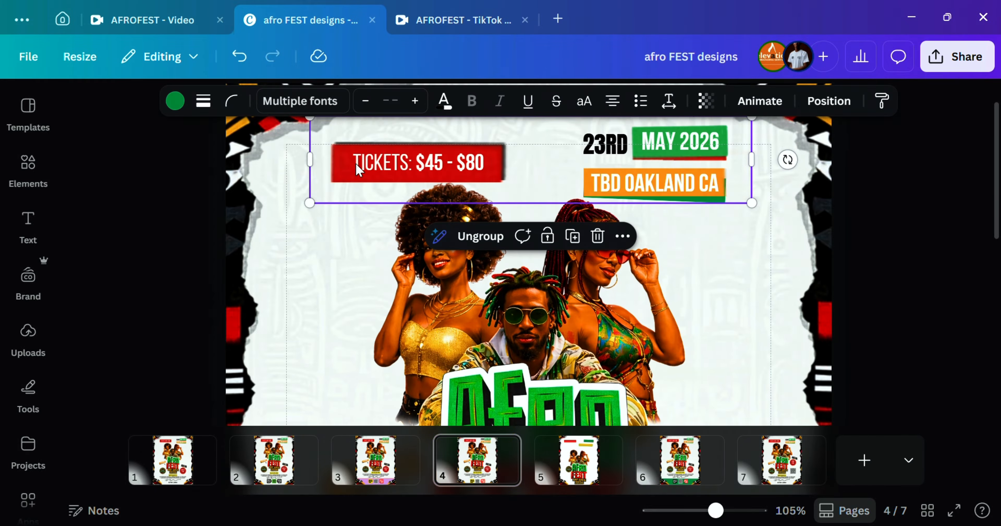
click(460, 235)
click(415, 177)
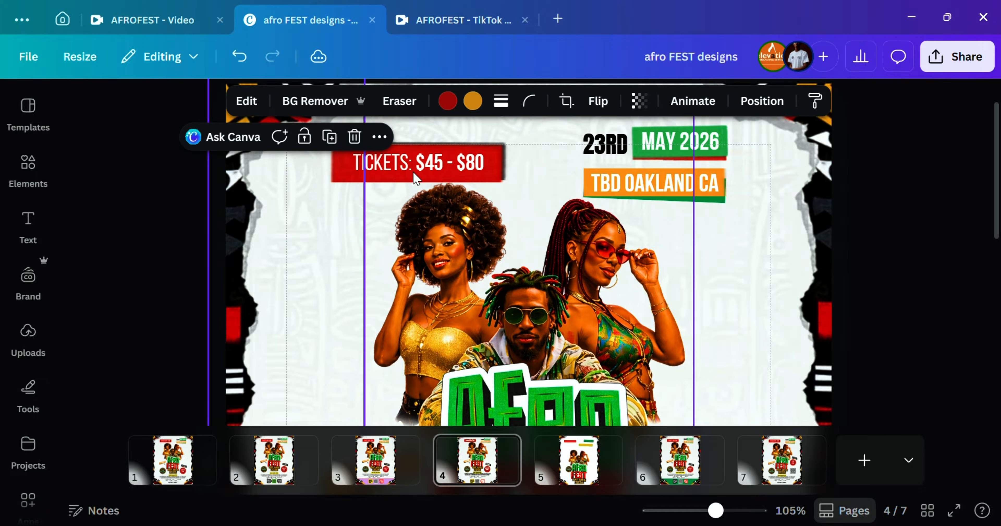
Step: Copy the styled "TICKETS: $45 - $80" text from page 4 and paste it on page 5
click(353, 166)
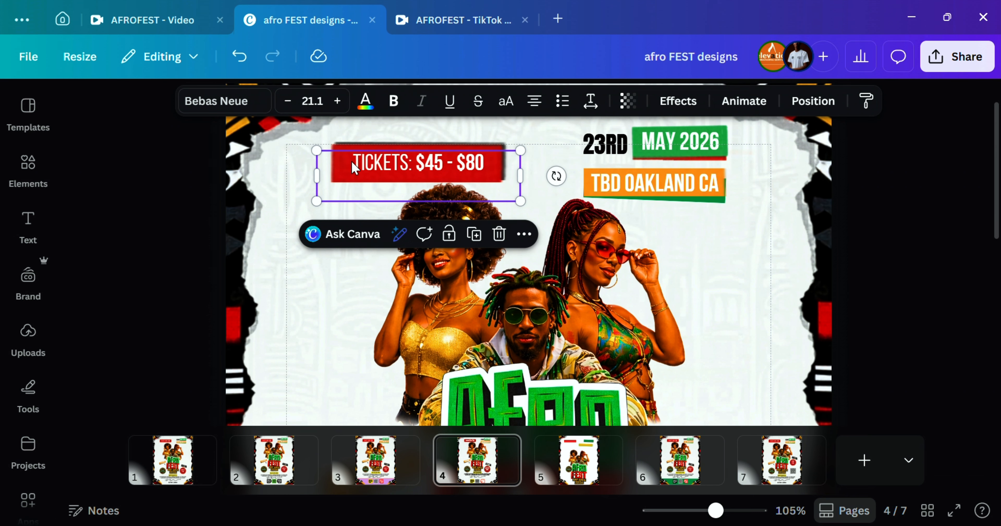
click(360, 170)
click(284, 194)
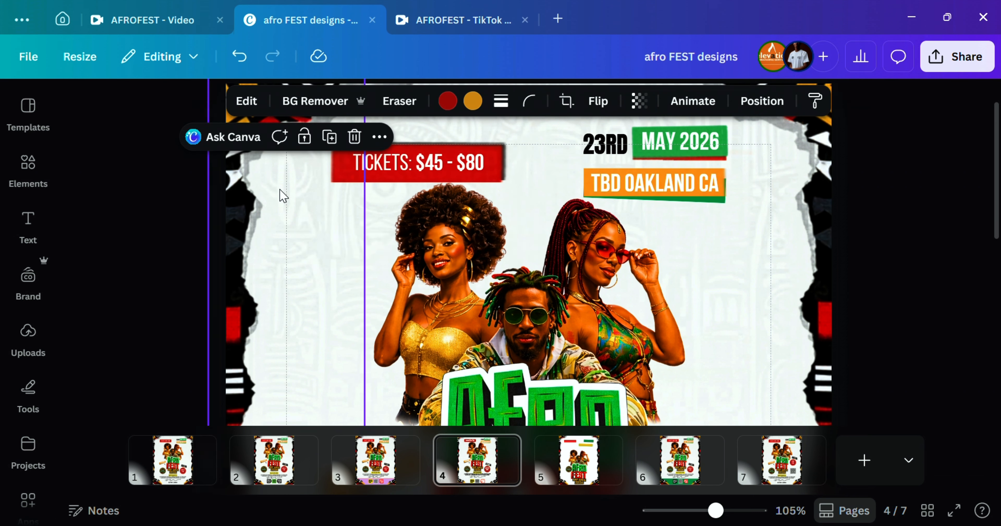
click(379, 170)
click(353, 164)
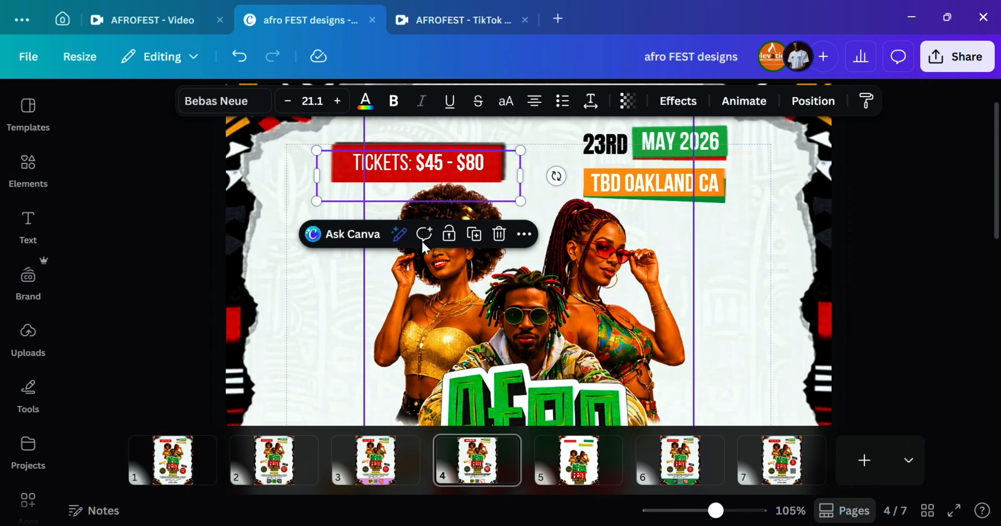
click(581, 459)
click(482, 187)
key(ctrl+v)
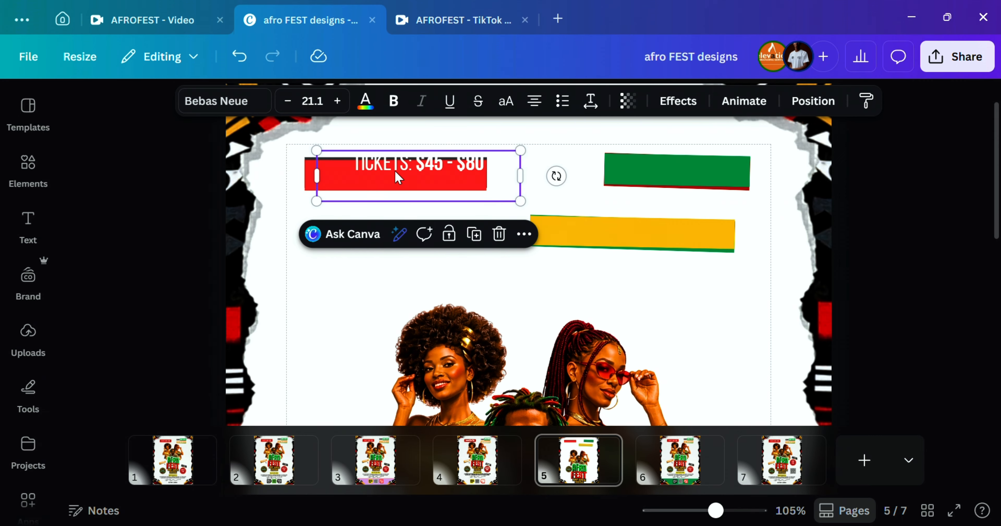
Step: Position the pasted ticket price text over the red bar on page 5
drag(482, 188, 457, 203)
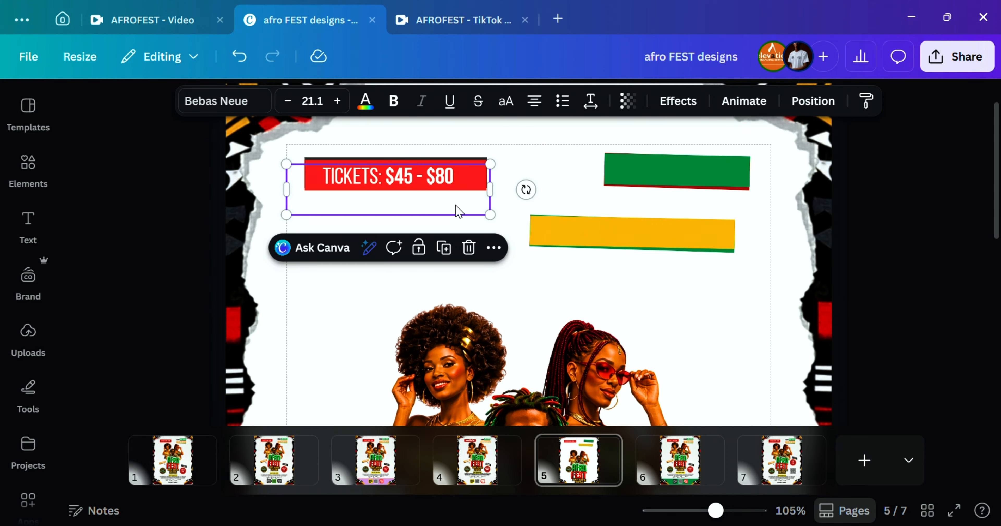
click(457, 195)
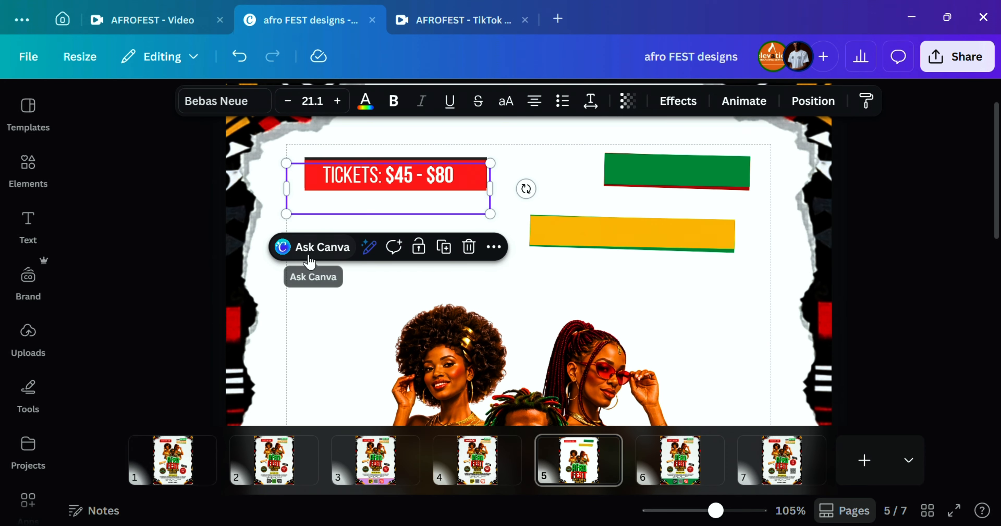
click(307, 248)
click(353, 340)
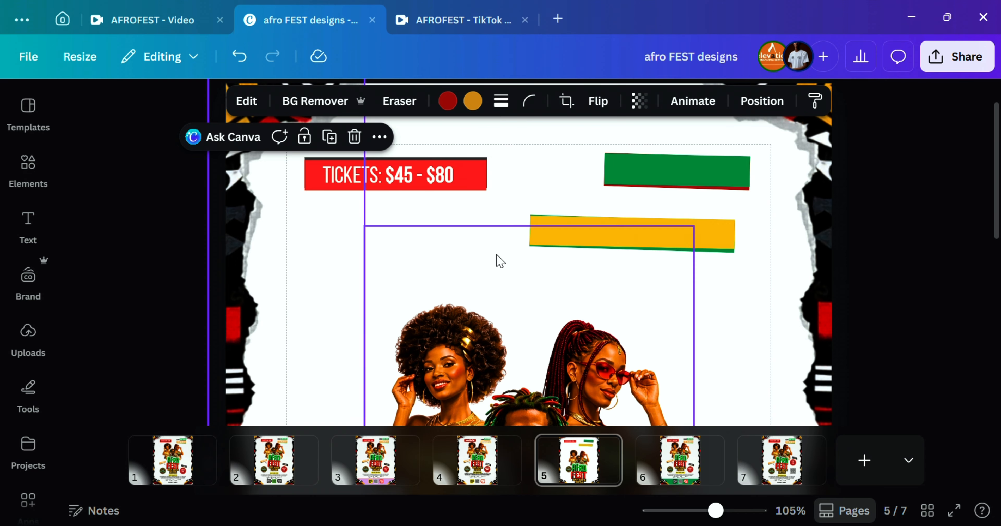
click(441, 182)
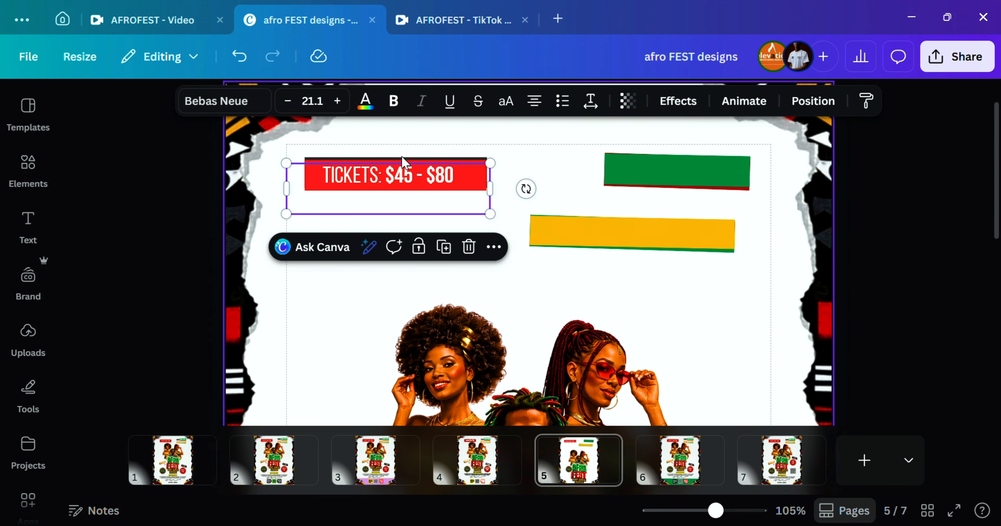
Step: Copy the "MAY 2026" text from page 4 and place it over the green bar on page 5
click(480, 469)
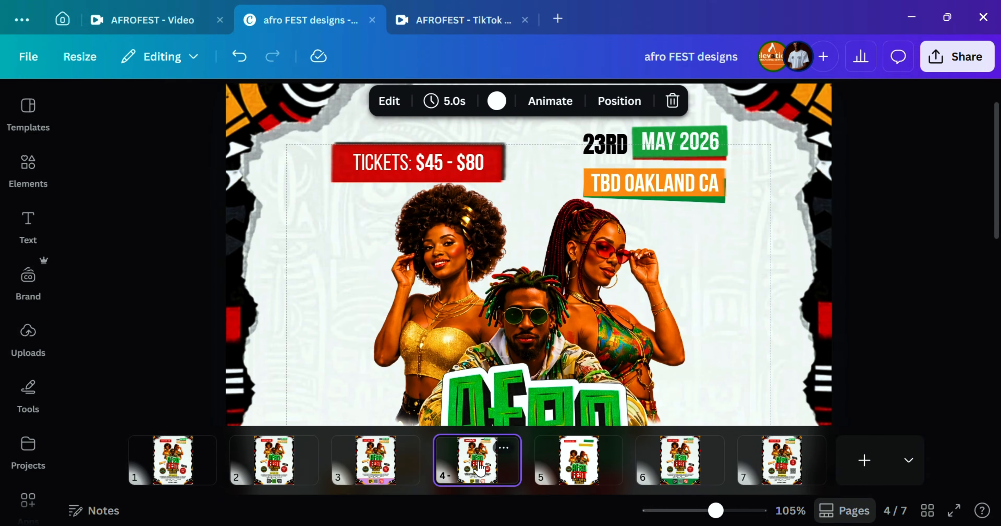
click(715, 141)
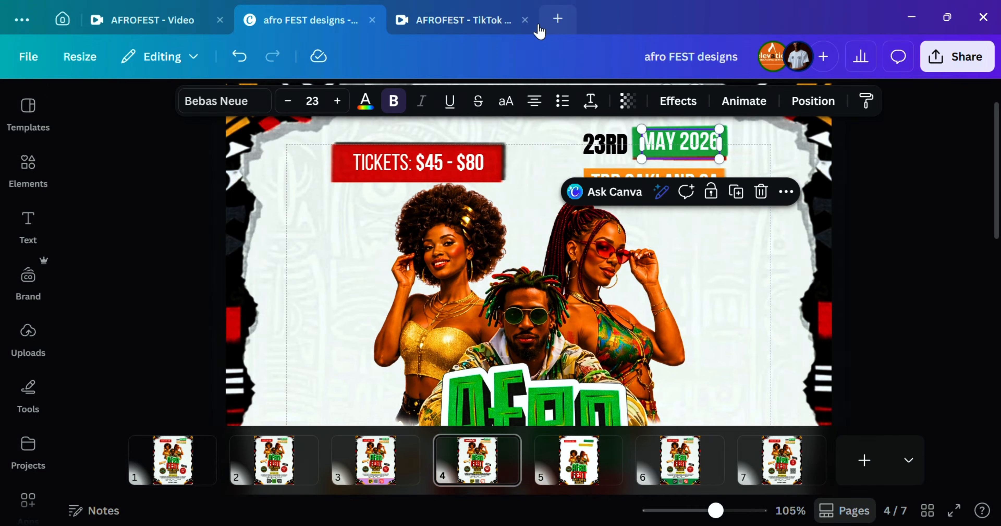
click(502, 29)
click(309, 29)
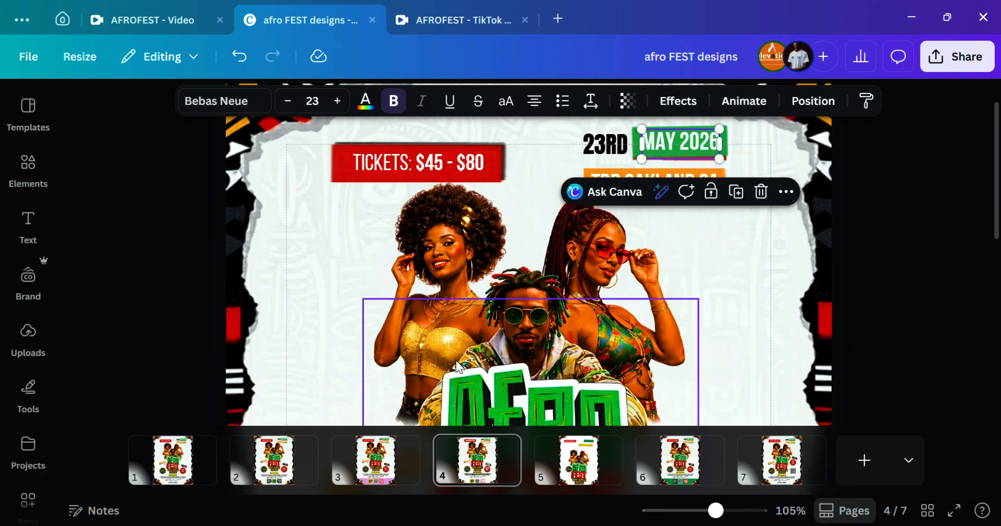
click(585, 488)
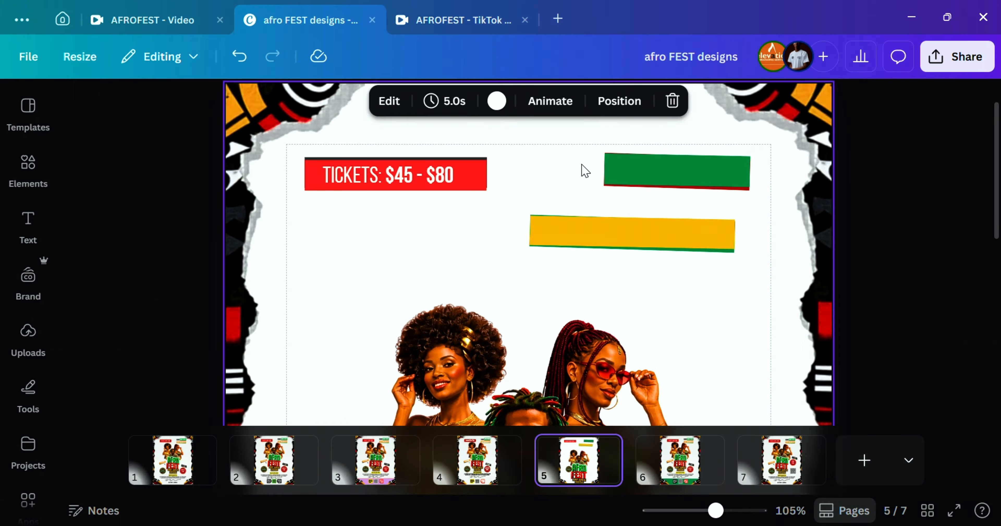
drag(695, 151, 704, 180)
drag(687, 126, 685, 115)
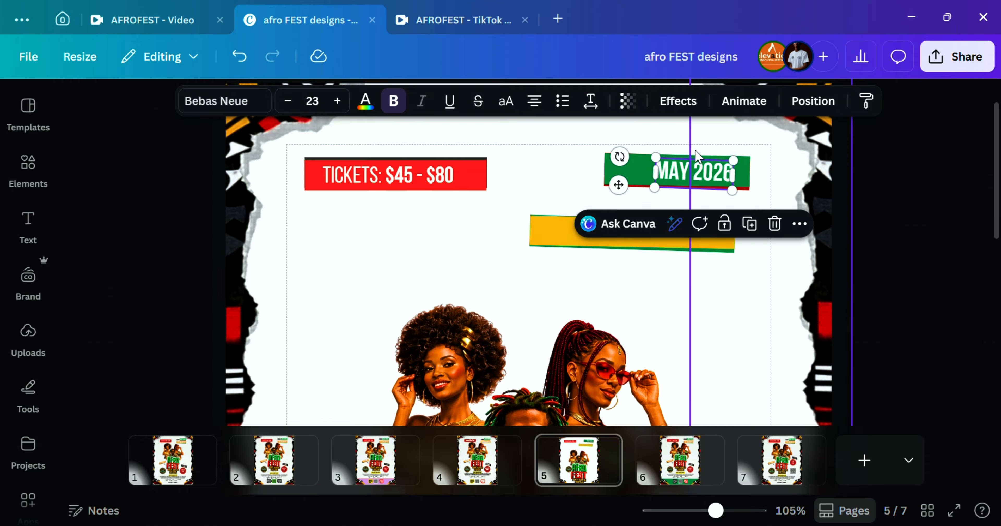
Step: Narrow the green bar group from its left edge to fit "MAY 2026" and center the text on it
click(618, 172)
drag(619, 173, 690, 177)
click(688, 176)
Step: Duplicate the "MAY 2026" text, change the copy to "23RD" and place it just left of the green bar
click(760, 230)
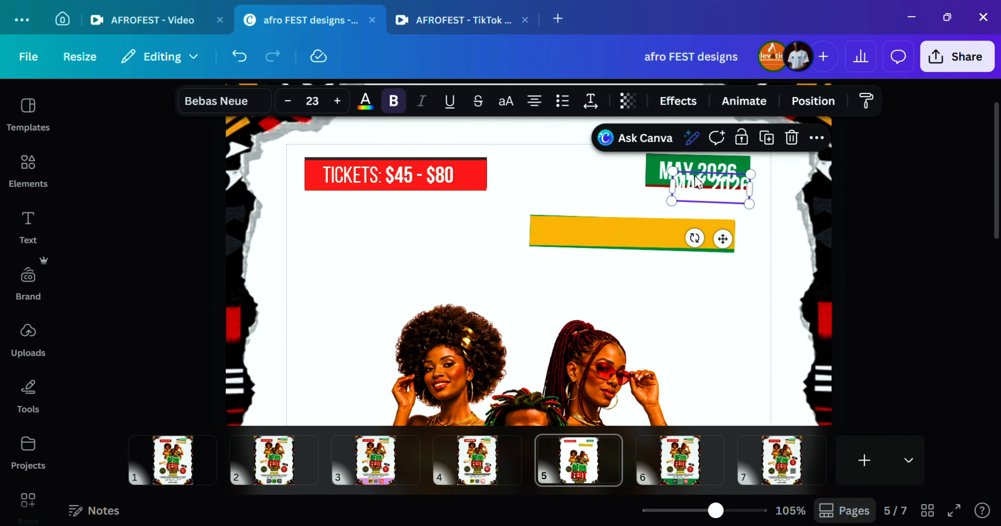
double_click(703, 186)
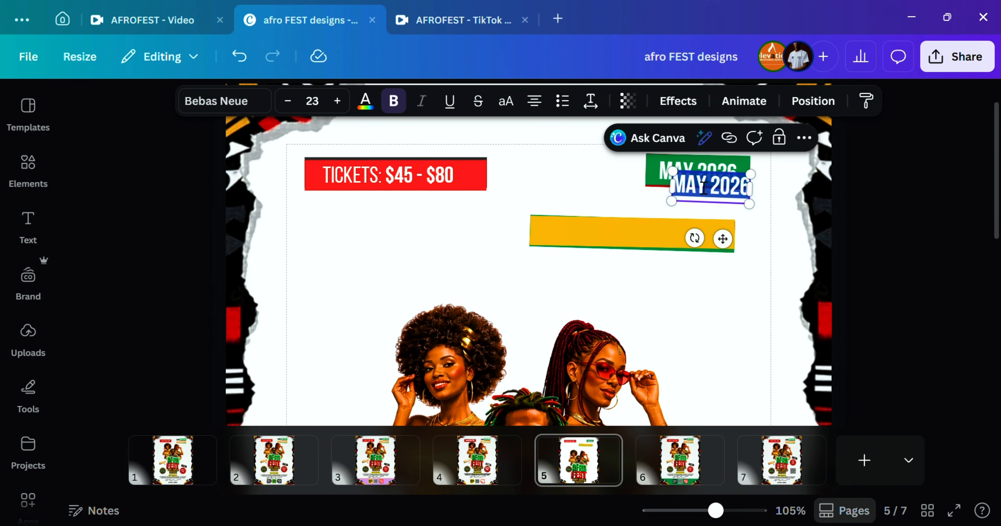
text(23RD)
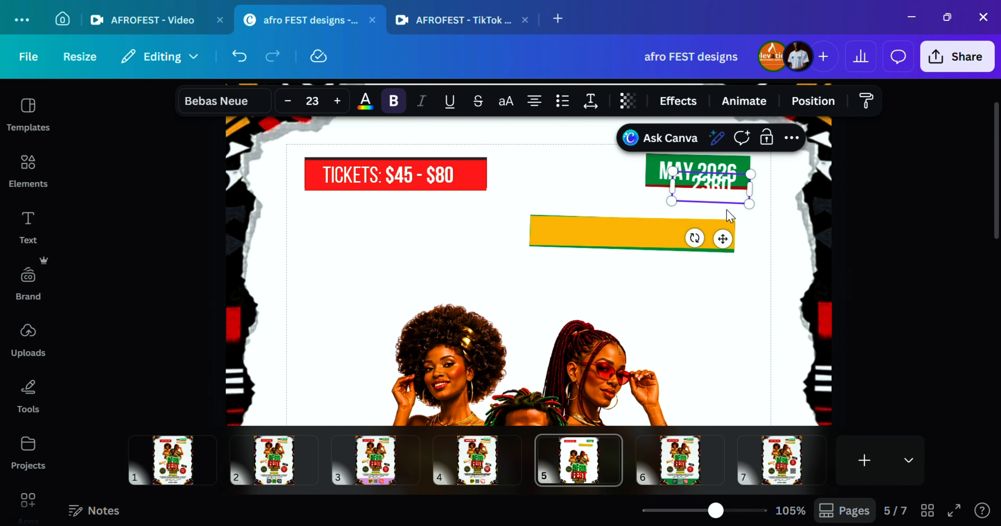
drag(723, 238, 645, 233)
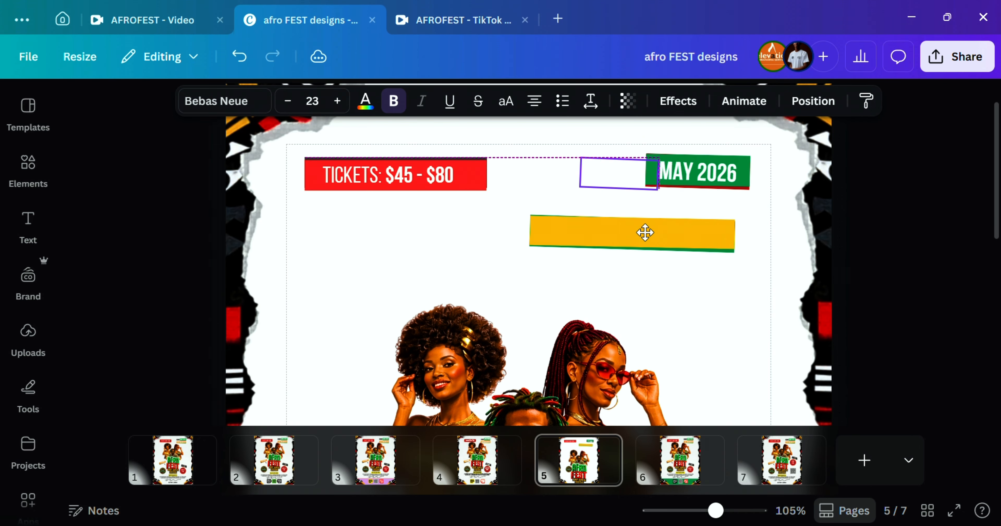
click(632, 186)
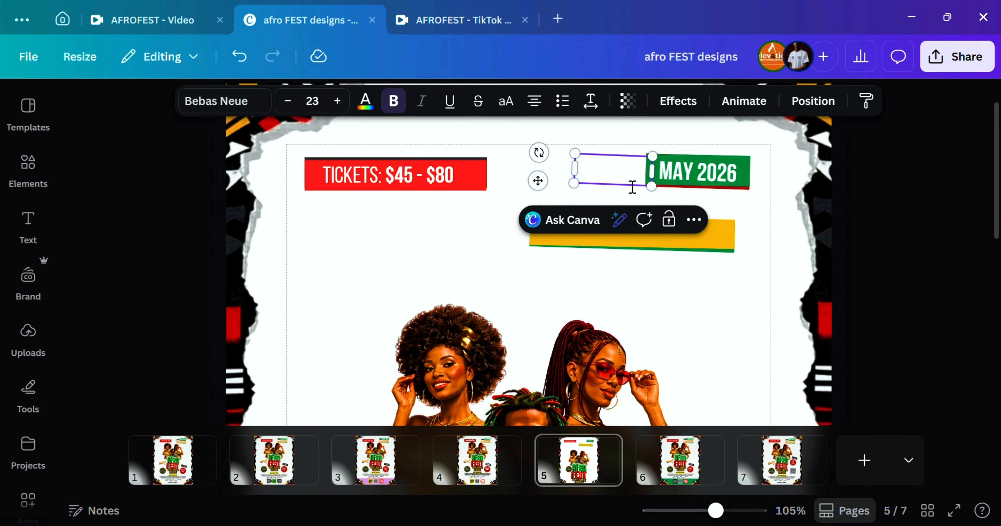
Step: Change the "23RD" text color to black
double_click(632, 187)
click(365, 101)
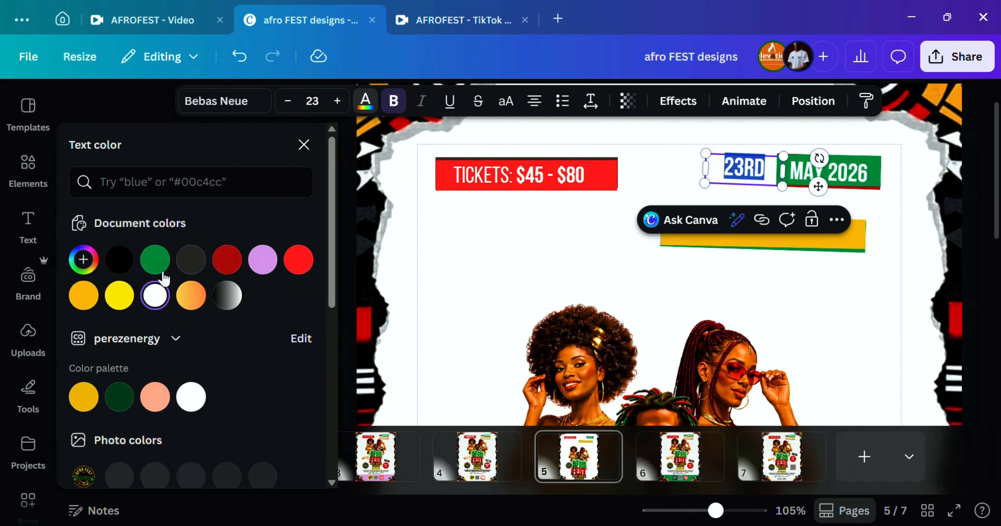
click(121, 261)
click(503, 274)
click(879, 219)
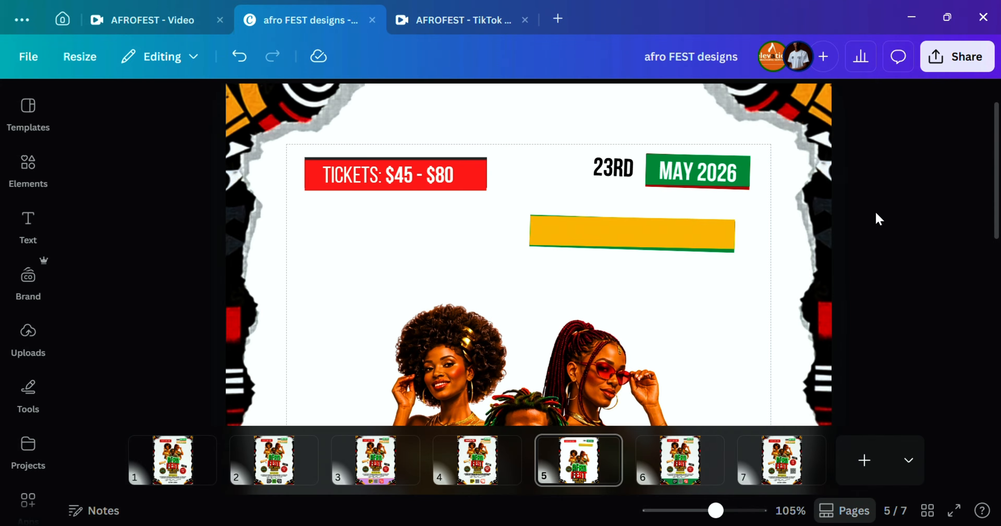
Step: Narrow the red bar group from its right edge and center the ticket price text on it
click(488, 169)
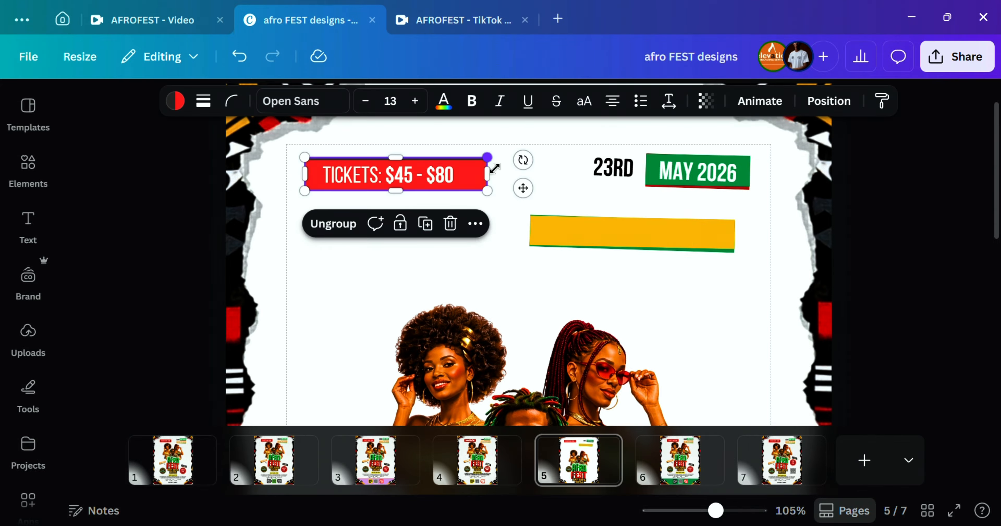
drag(498, 181, 398, 172)
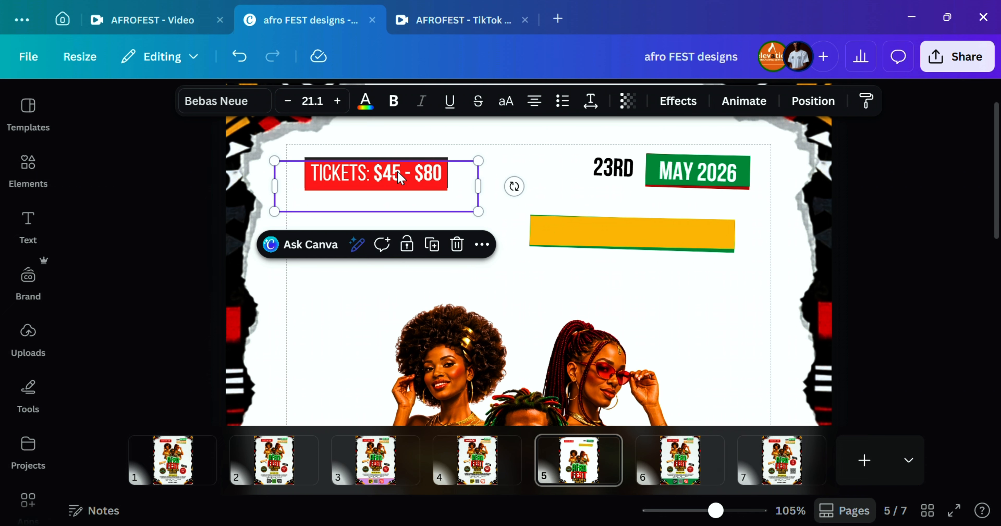
click(565, 261)
click(369, 180)
key(Down)
key(Down)
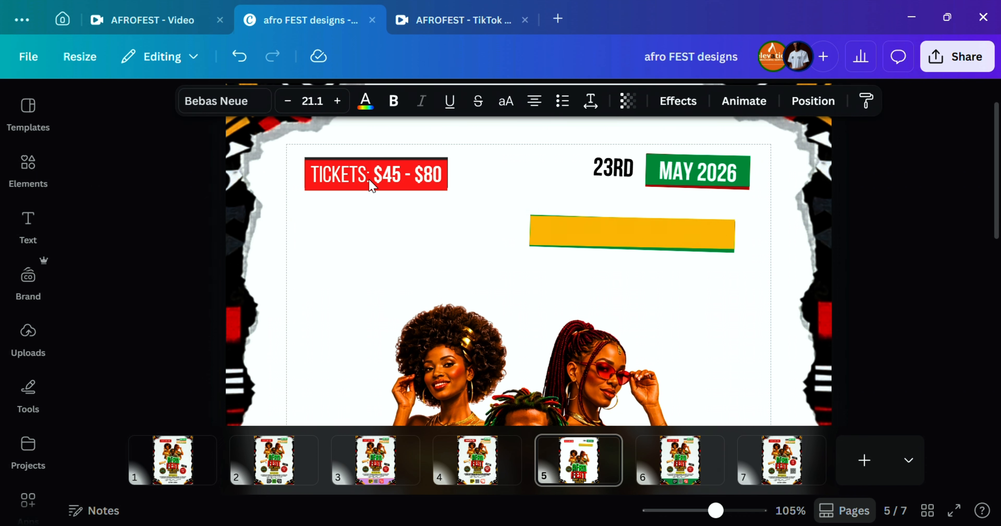
Step: Copy the "TBD OAKLAND CA" text from page 4 onto the amber bar on page 5 and tilt it to match the bar
click(482, 461)
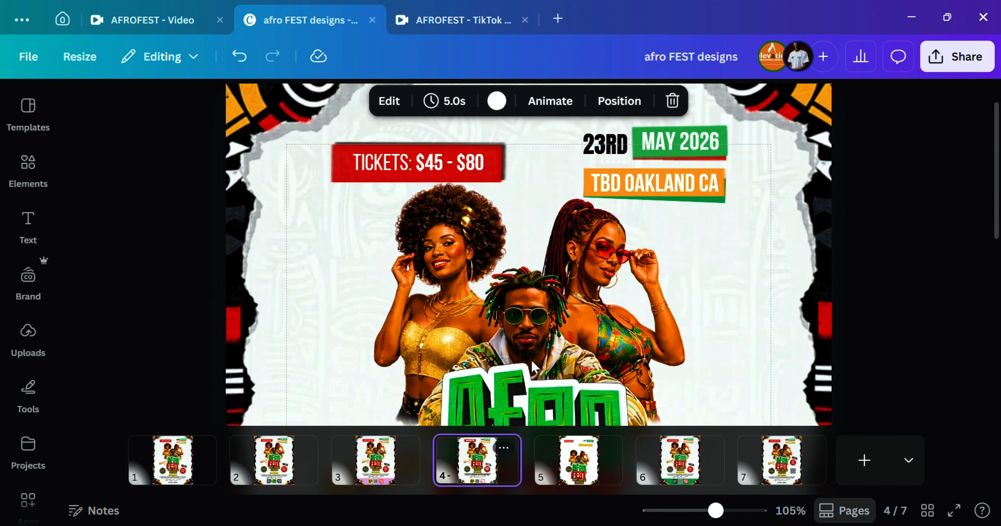
click(711, 182)
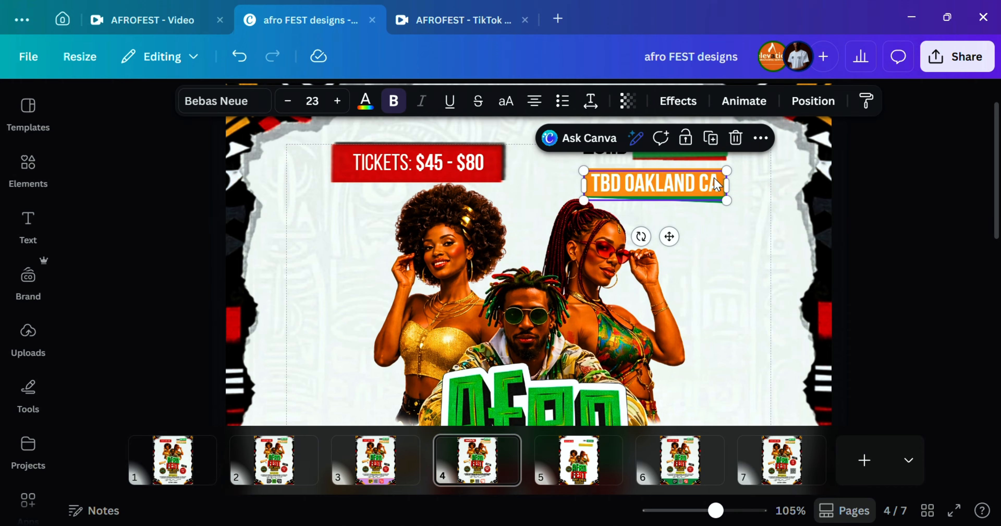
click(579, 458)
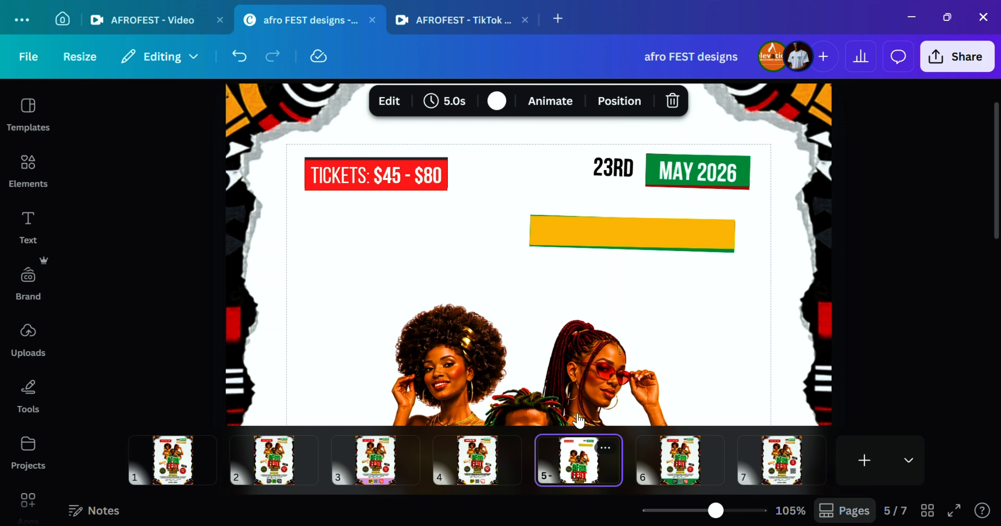
click(580, 235)
key(ctrl+v)
drag(678, 183, 688, 235)
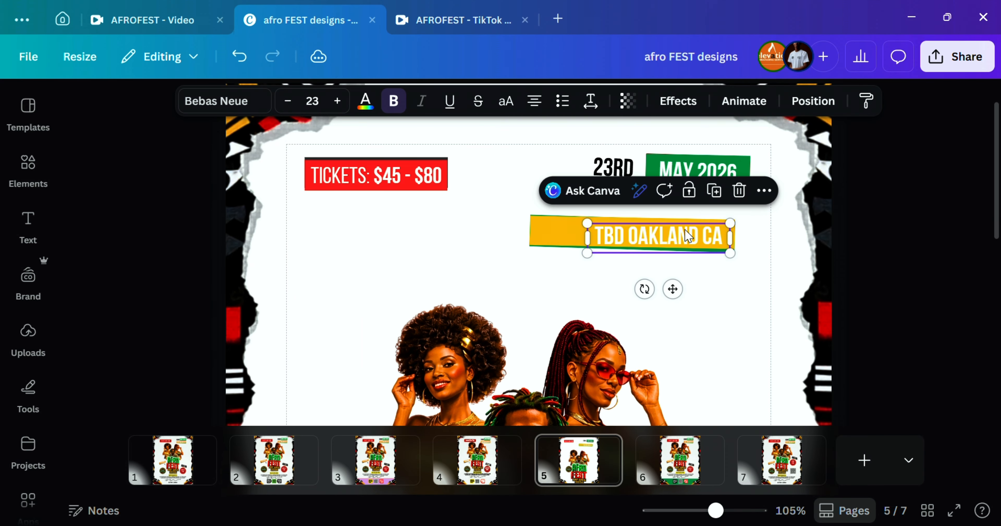
drag(654, 297, 652, 295)
Step: Narrow the amber bar group from its left edge to fit "TBD OAKLAND CA" and center the text on it
click(540, 232)
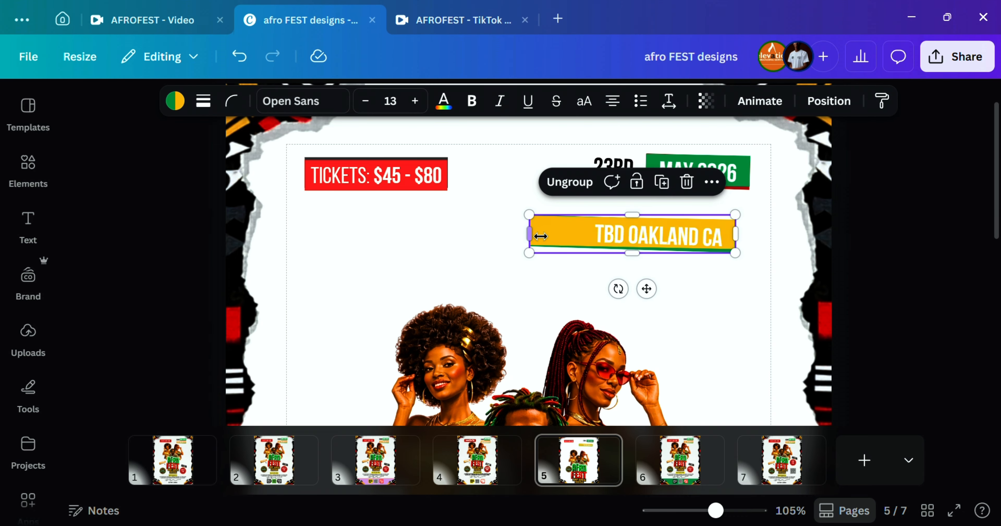
drag(530, 232, 591, 238)
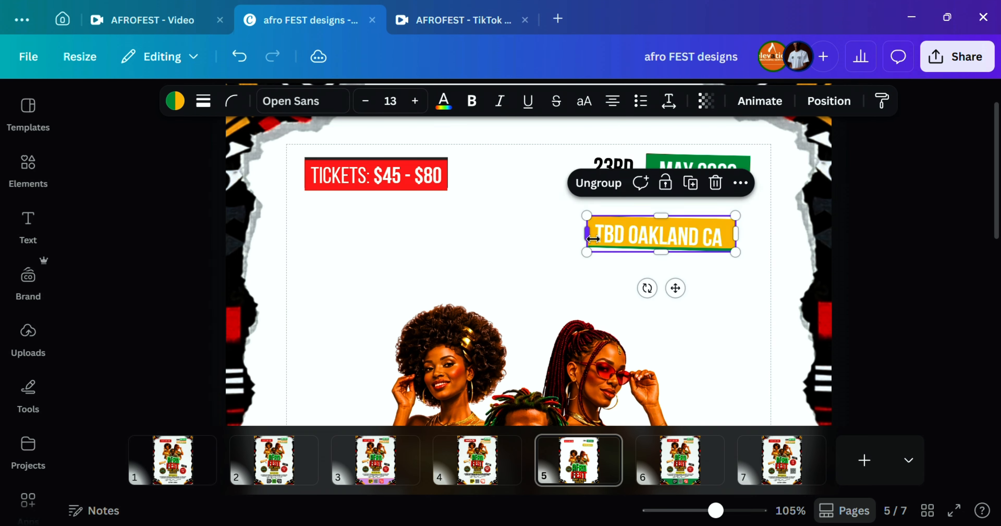
click(638, 236)
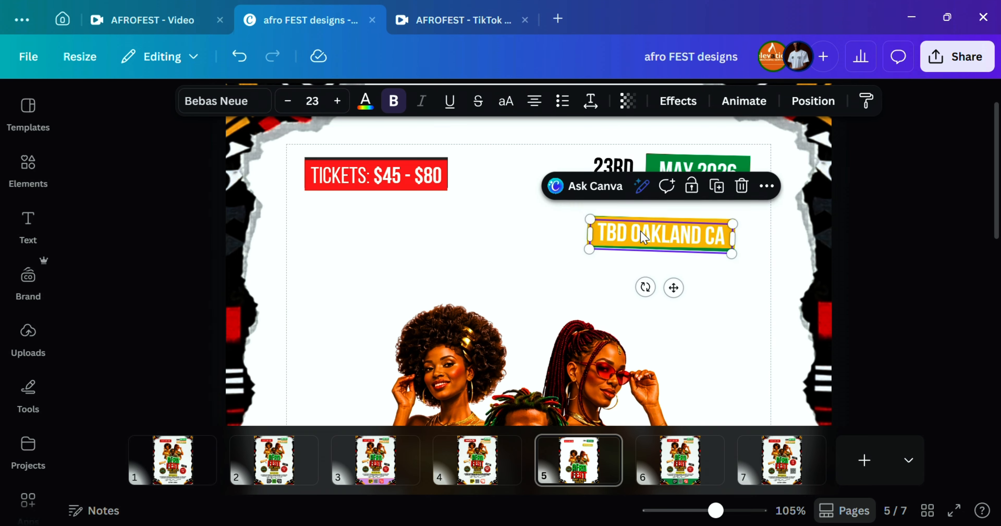
click(642, 236)
Step: Group the "TBD OAKLAND CA" text with its amber bar and move the group up directly beneath the "MAY 2026" bar, aligned to its right edge
click(659, 299)
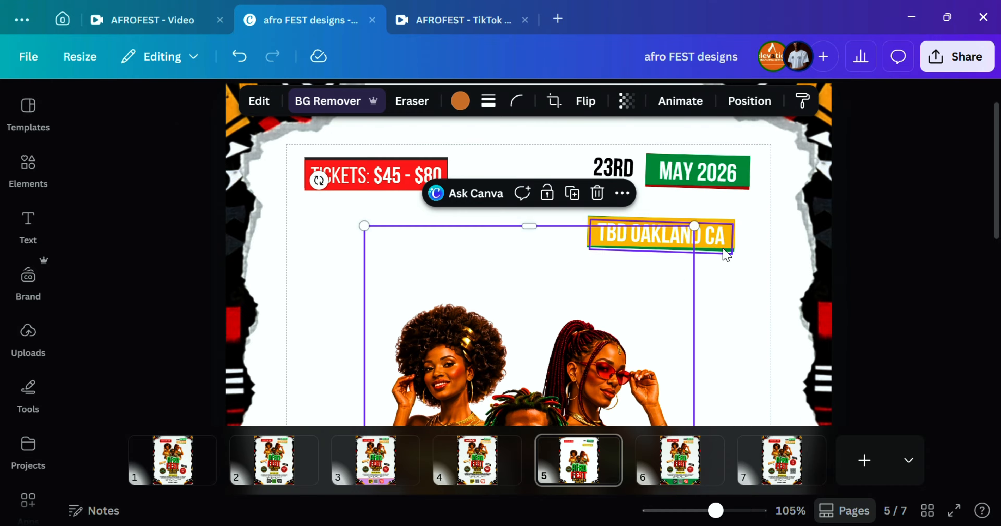
click(675, 224)
shift+click(676, 223)
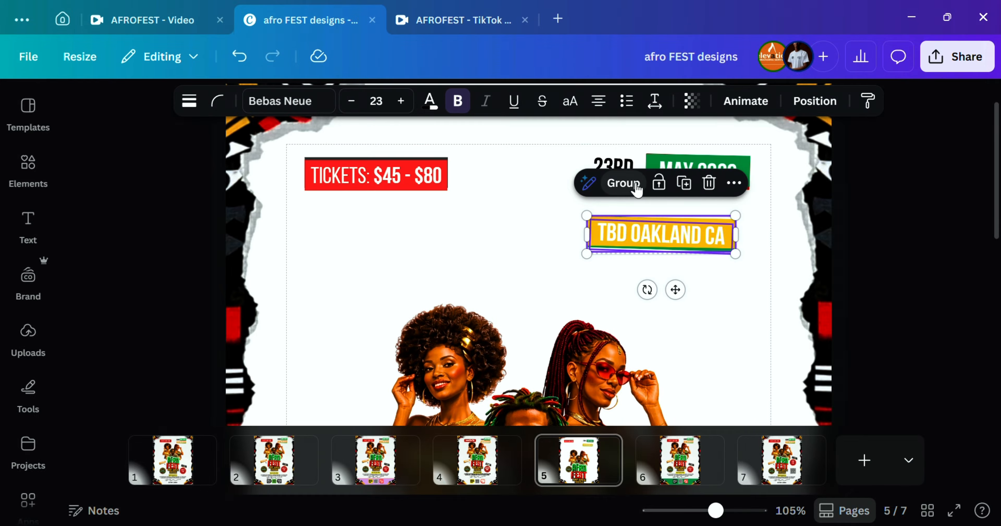
click(637, 189)
drag(655, 238, 674, 222)
drag(623, 185, 630, 189)
click(985, 286)
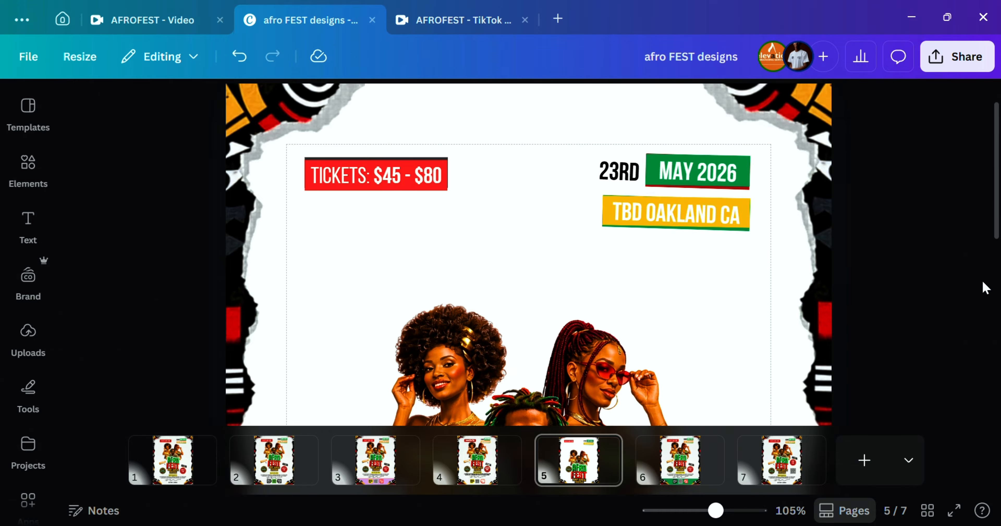
Step: Compare page 5's header with page 4, and group the "MAY 2026" text with its green bar on page 5
drag(698, 511, 688, 512)
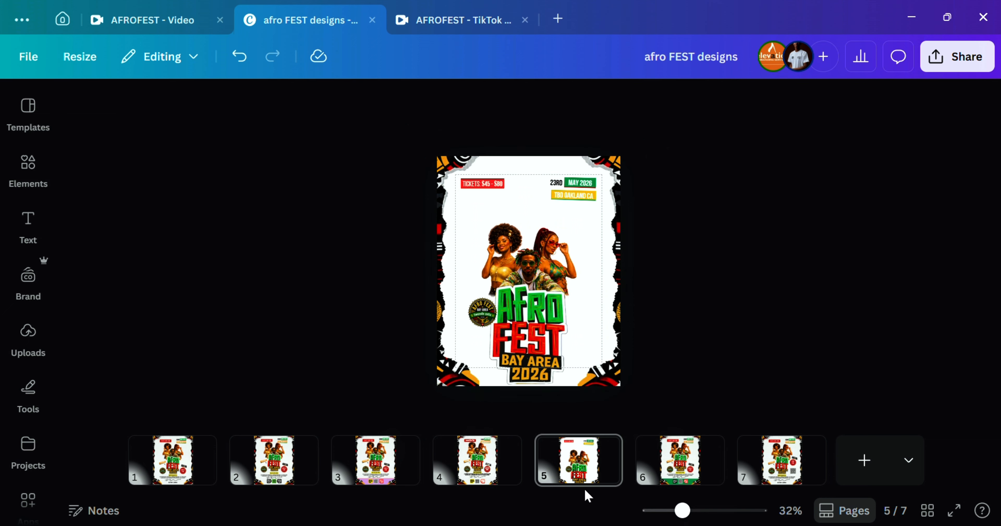
click(482, 481)
click(570, 475)
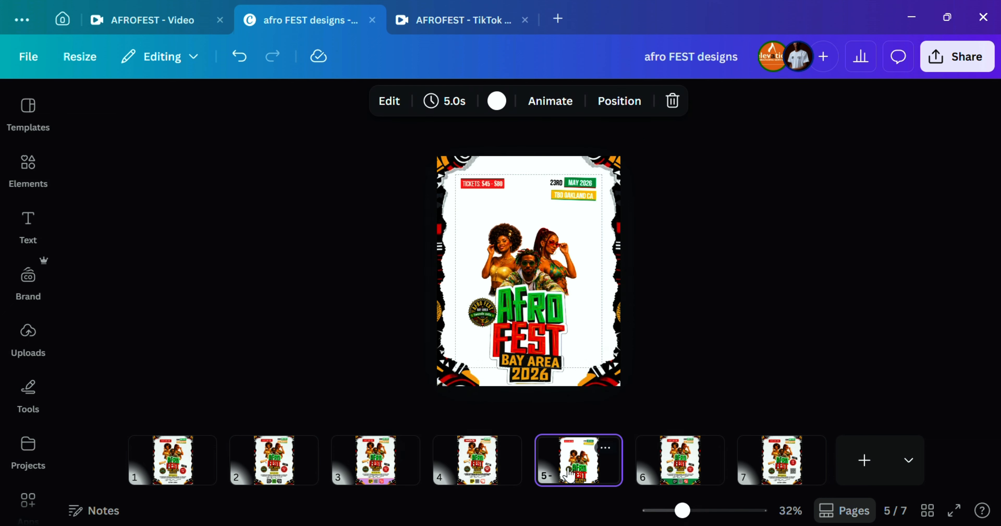
click(504, 479)
click(576, 472)
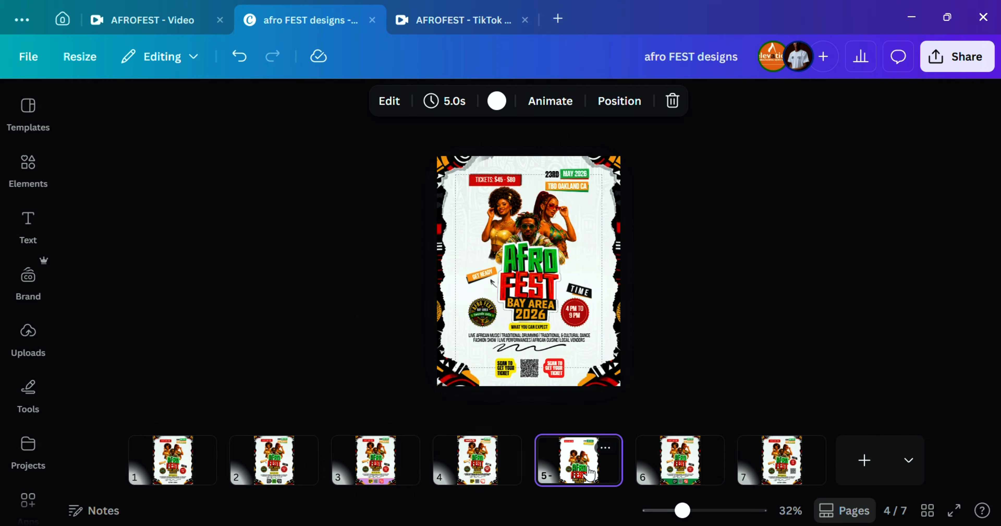
click(559, 183)
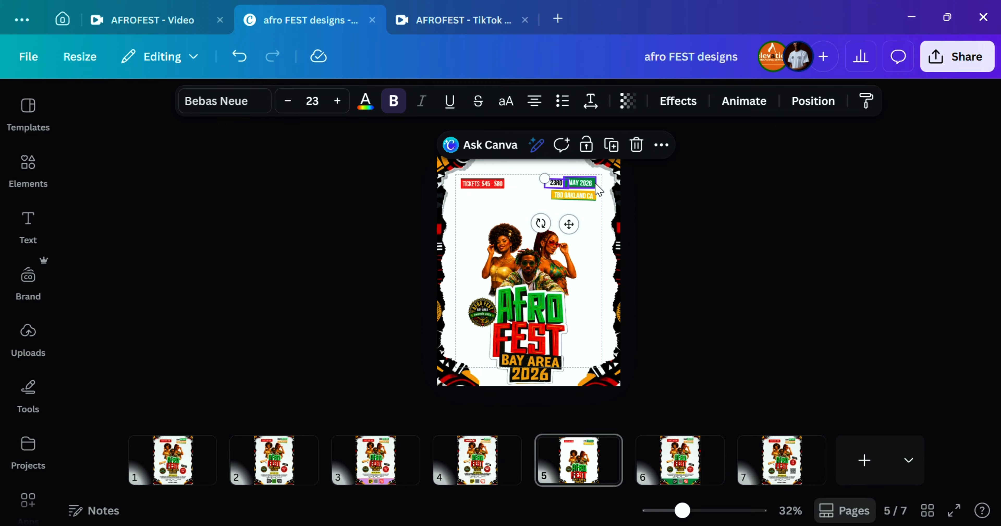
click(593, 190)
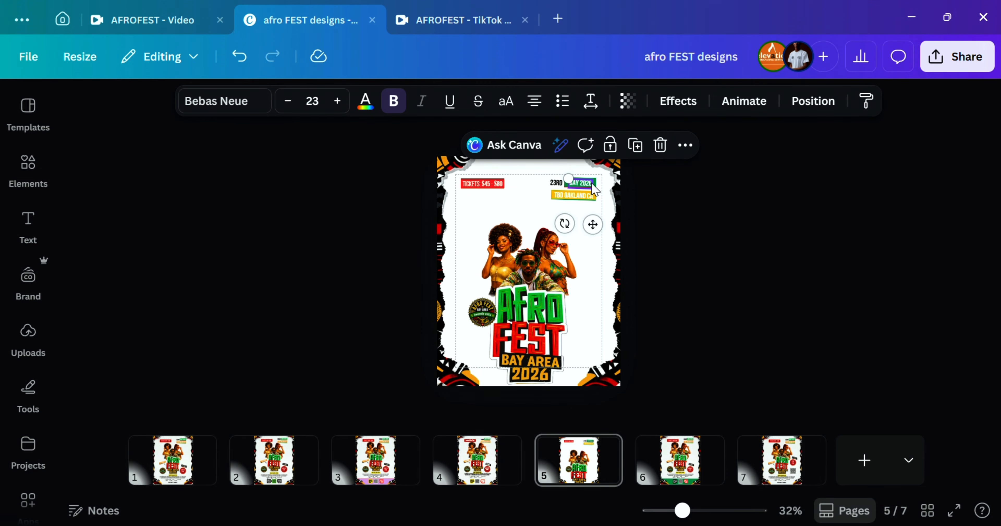
scroll(594, 190, up, 5)
scroll(581, 213, up, 5)
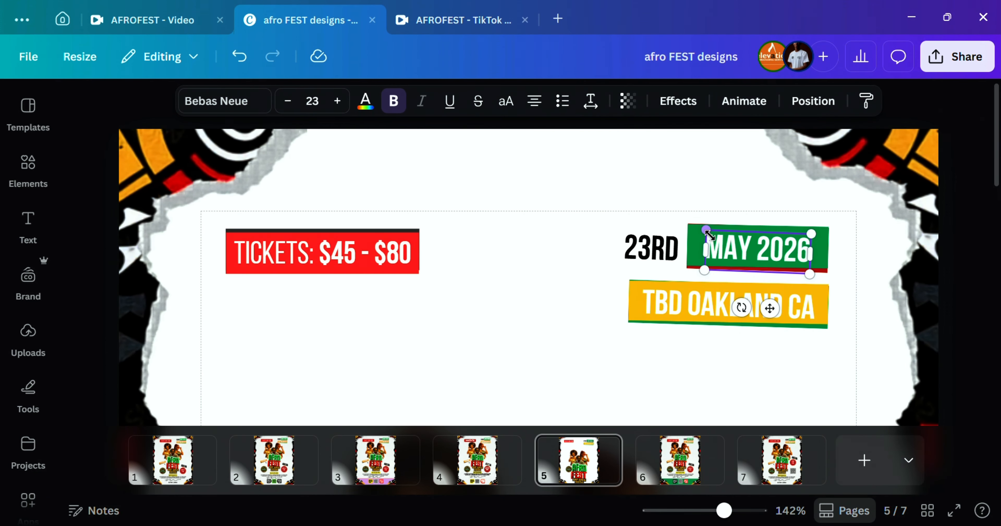
click(762, 230)
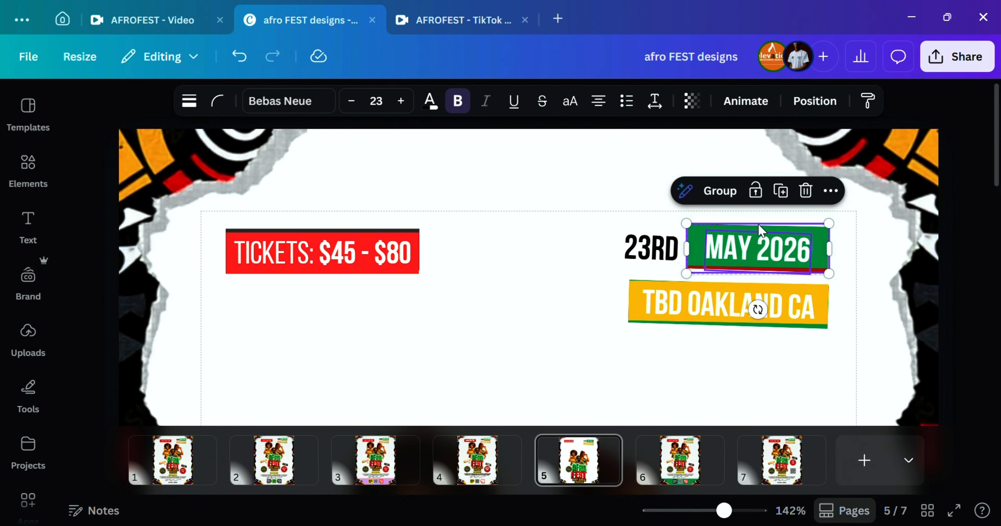
click(719, 191)
Step: Group "23RD" with the "MAY 2026" and "TBD OAKLAND CA" bars, enlarge the combined group and shift it slightly left within the margin
shift+click(711, 307)
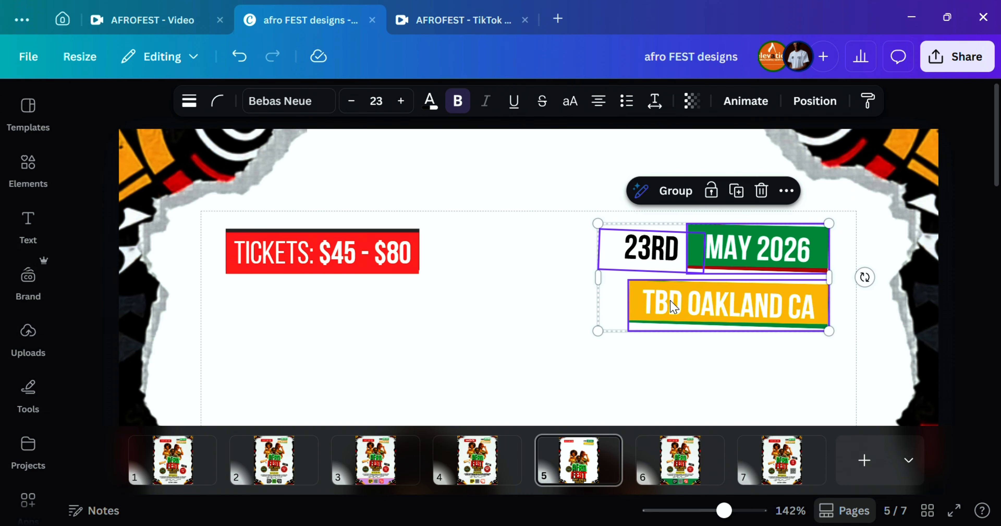
click(676, 191)
drag(598, 224, 550, 201)
drag(685, 234, 664, 252)
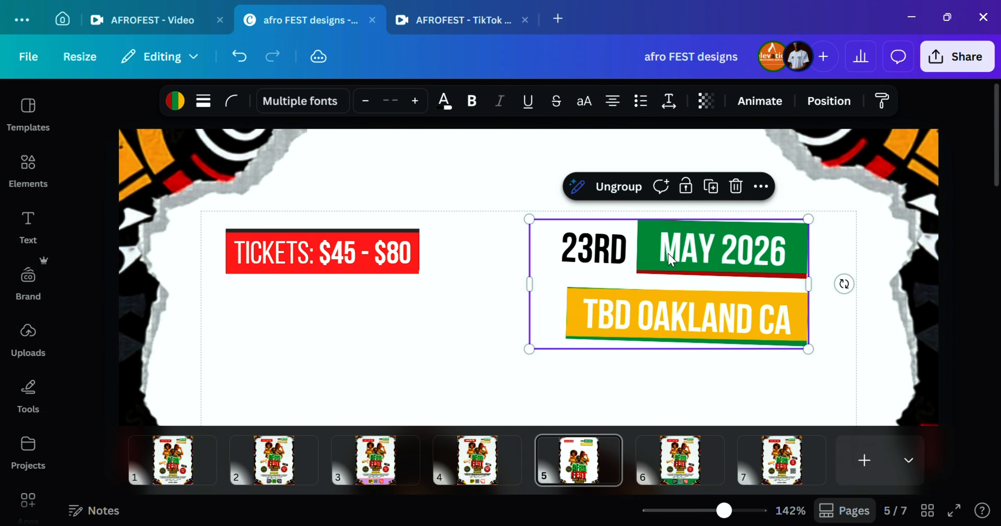
Step: Check the people's placement on page 4 and move the people cutout on page 5 up closer to the header bars
scroll(616, 374, down, 3)
click(478, 461)
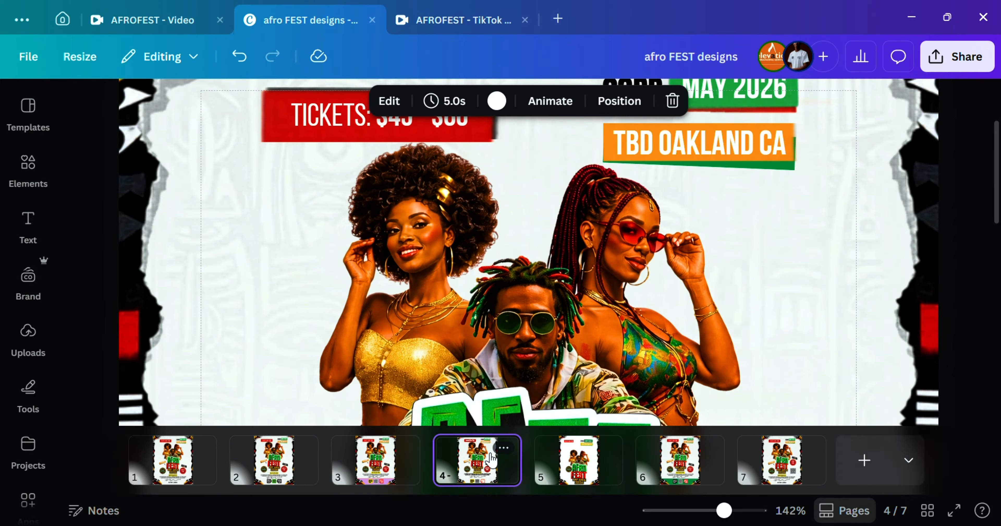
click(578, 465)
click(497, 238)
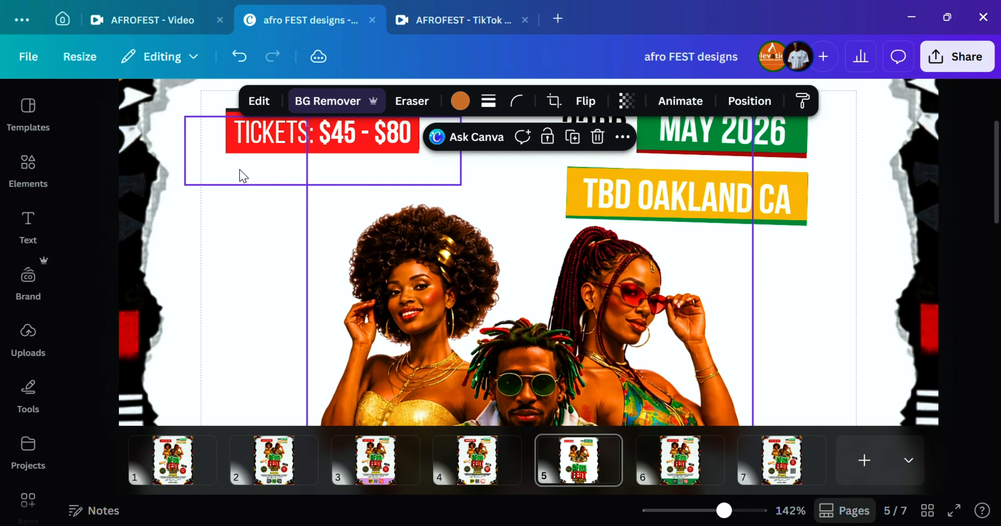
Step: Group the ticket price text with its red bar and move the group slightly down and right, using page 4 as reference
drag(246, 161, 263, 175)
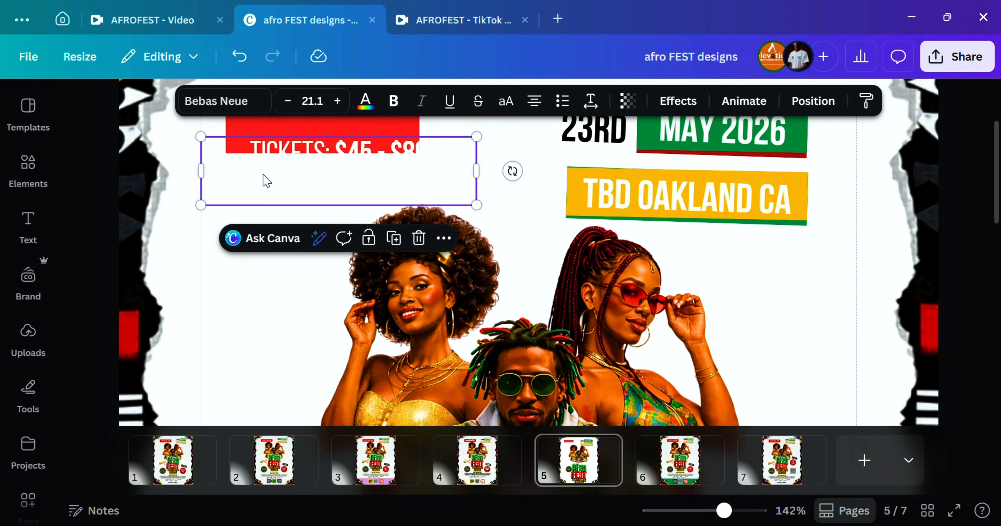
key(ctrl+z)
scroll(263, 174, up, 3)
scroll(264, 174, down, 3)
scroll(265, 175, up, 3)
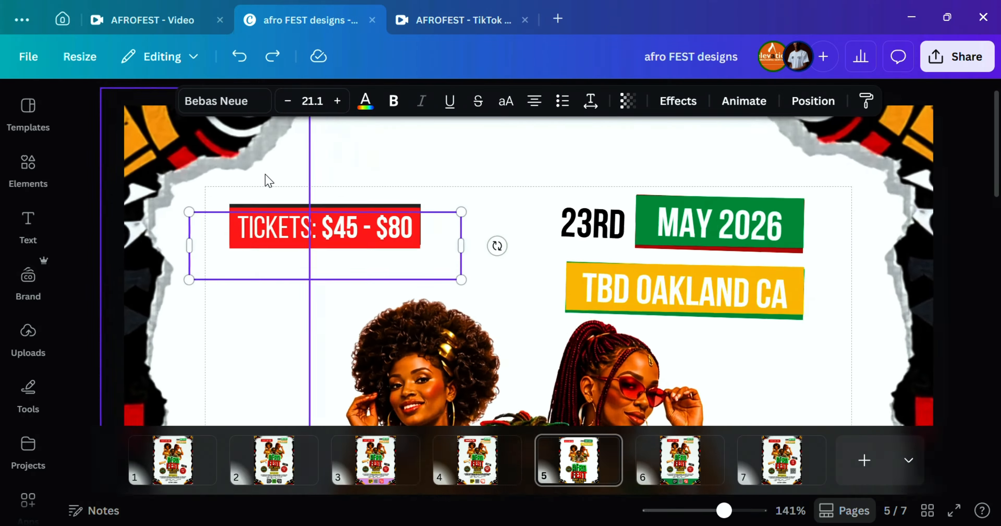
scroll(268, 179, up, 3)
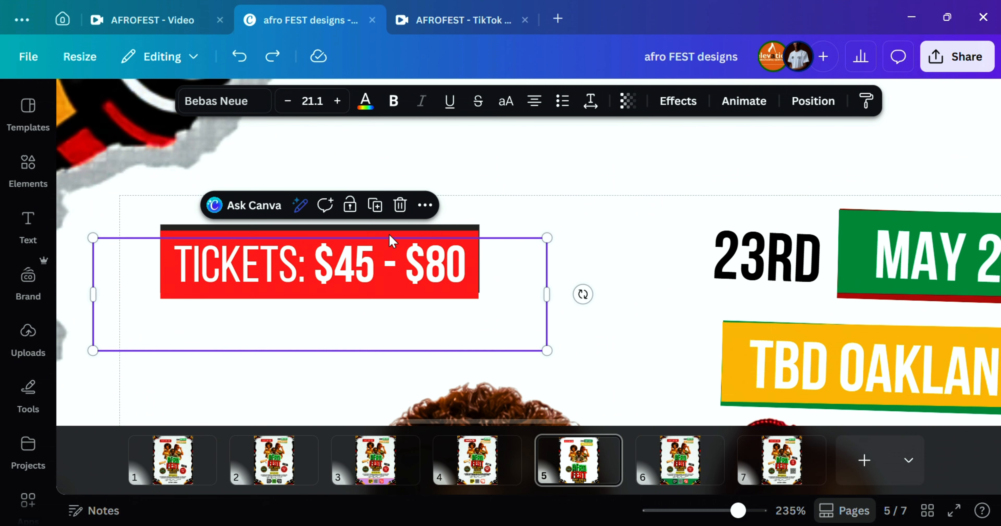
click(389, 229)
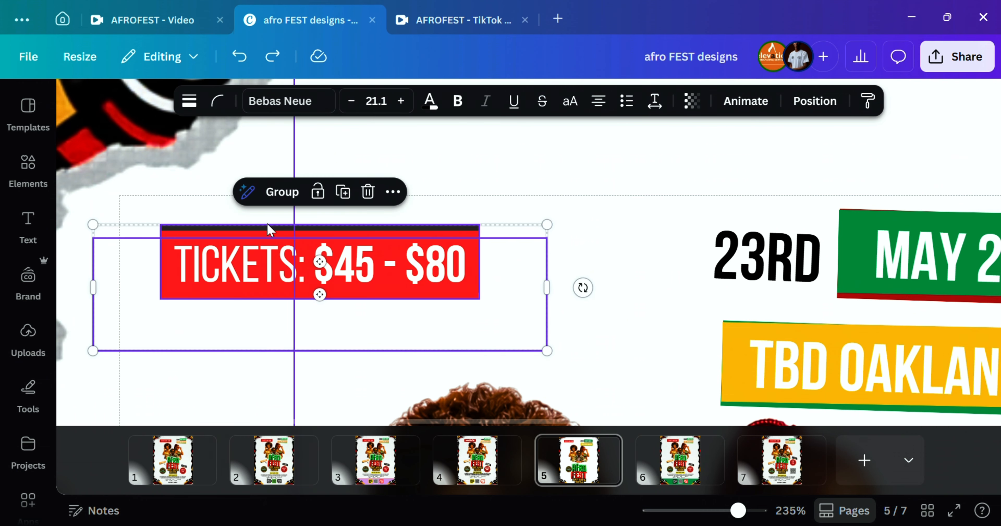
click(281, 204)
drag(294, 274, 313, 334)
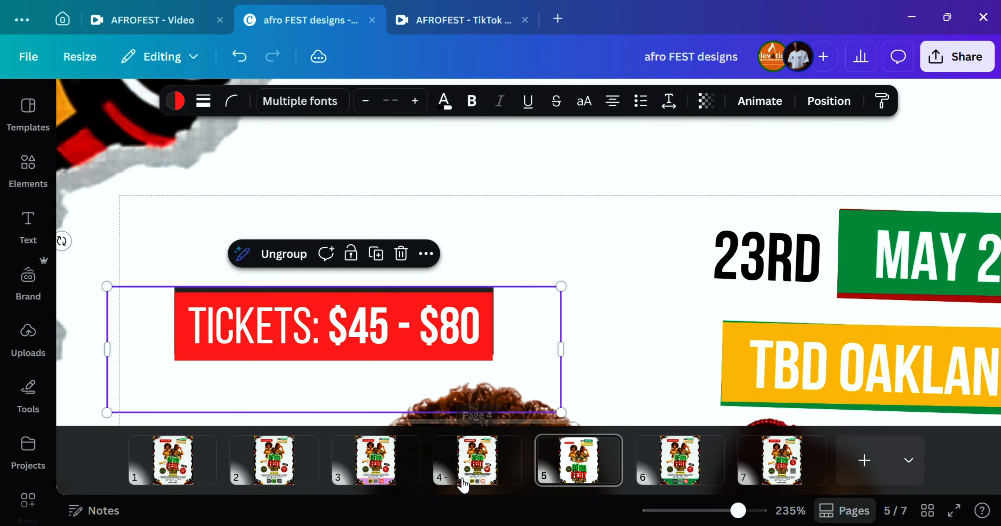
click(478, 458)
click(603, 450)
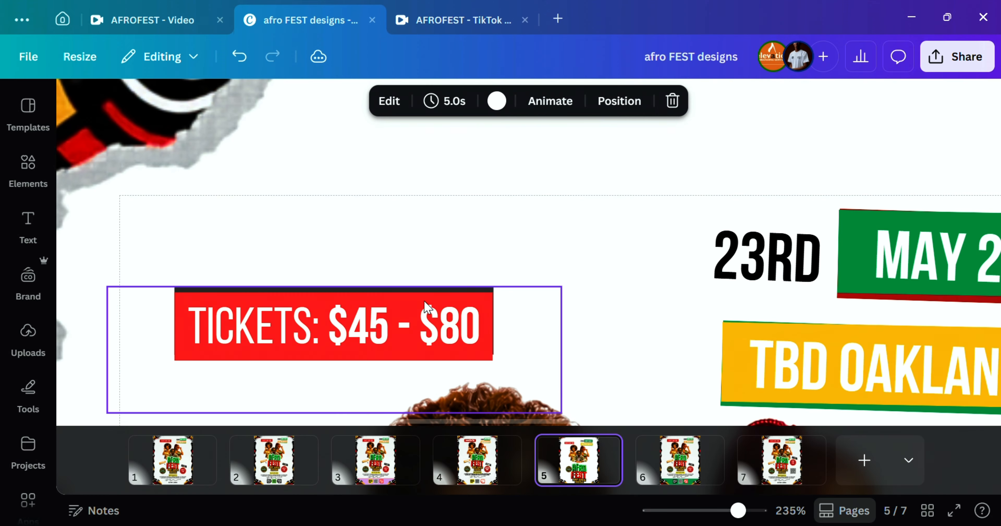
drag(429, 311, 443, 314)
Step: Nudge the people cutout on page 5 into alignment with the page's vertical center line
scroll(616, 357, down, 5)
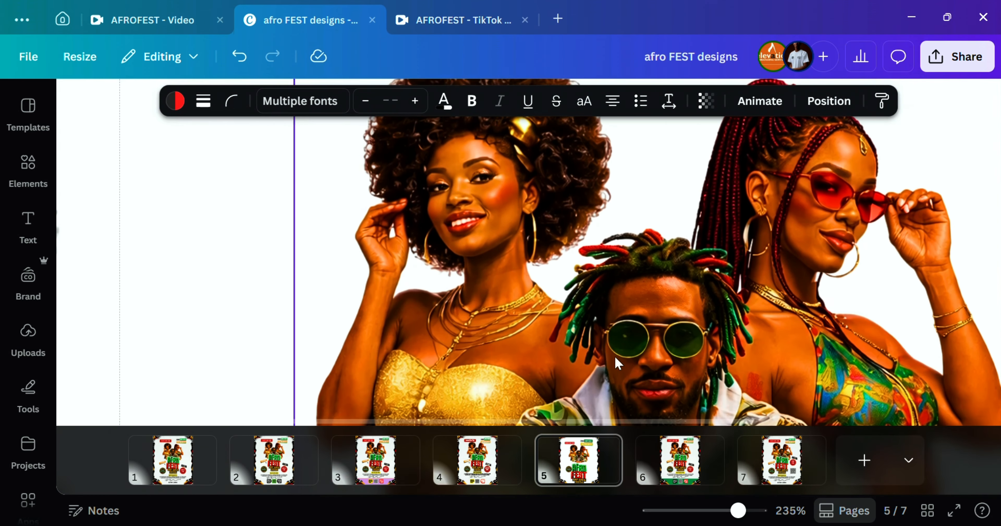
scroll(698, 359, down, 10)
scroll(702, 366, down, 3)
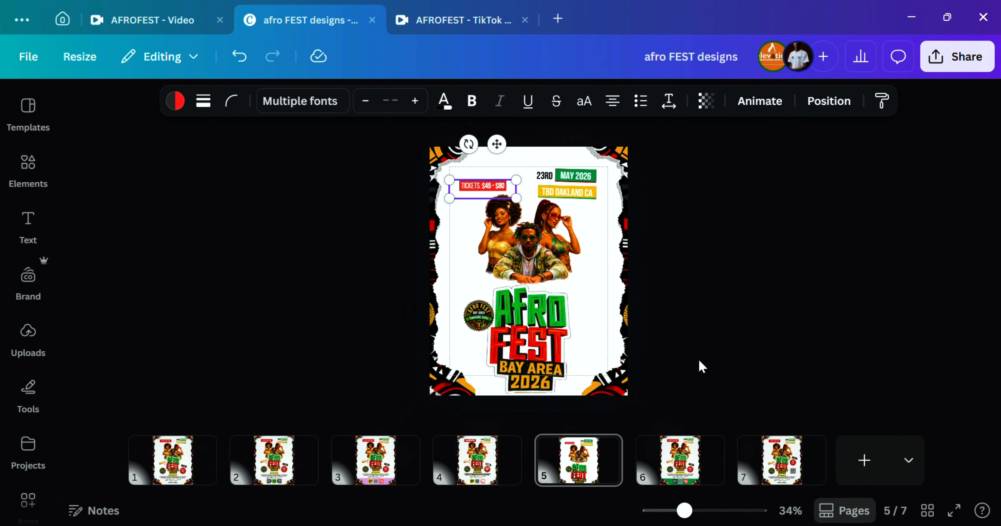
click(548, 237)
drag(547, 235, 551, 242)
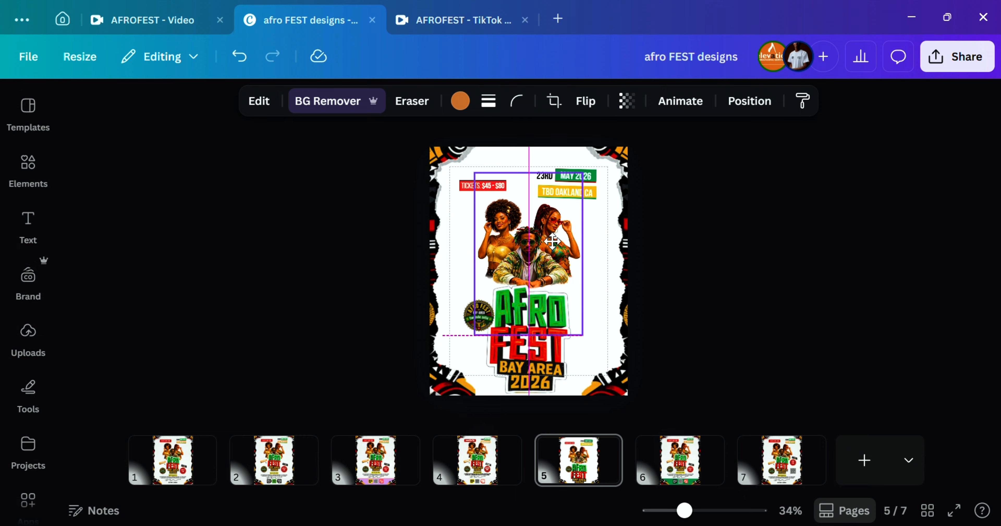
Step: Check the layout on page 4 and move page 5's AFRO FEST title up to overlap the bottom of the people cutout
click(485, 468)
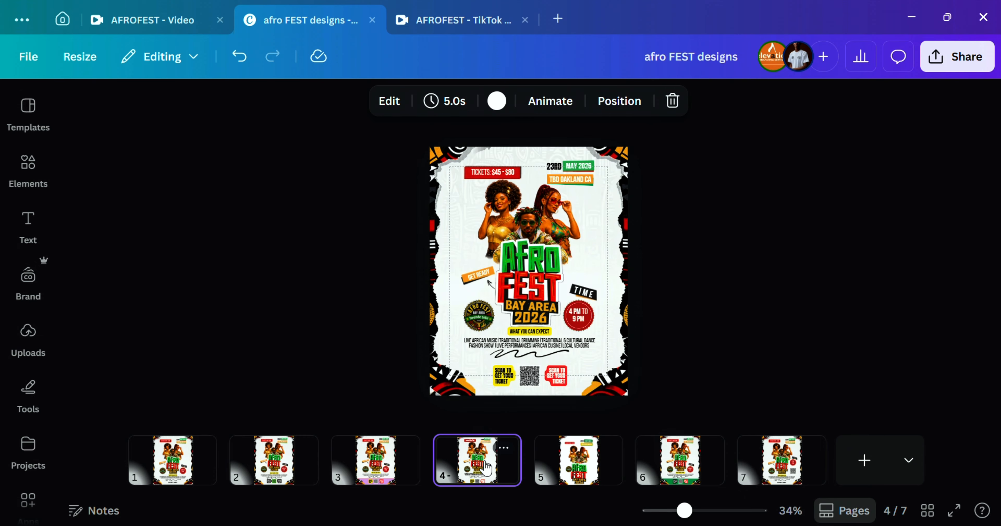
click(584, 474)
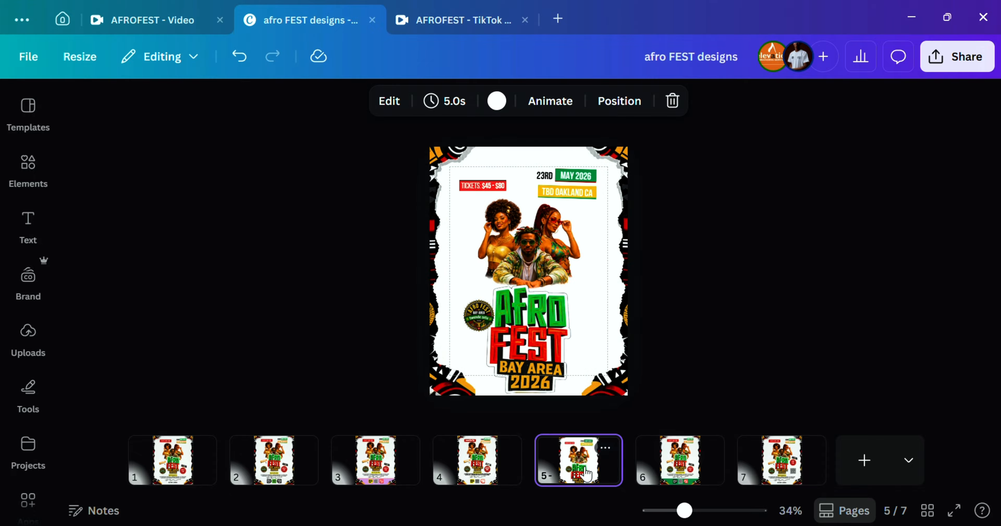
drag(525, 347, 524, 328)
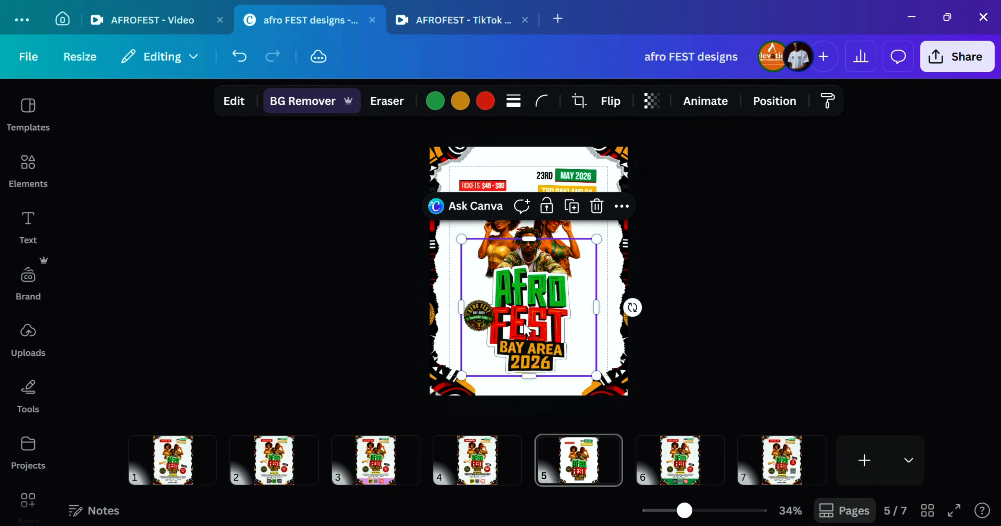
click(776, 267)
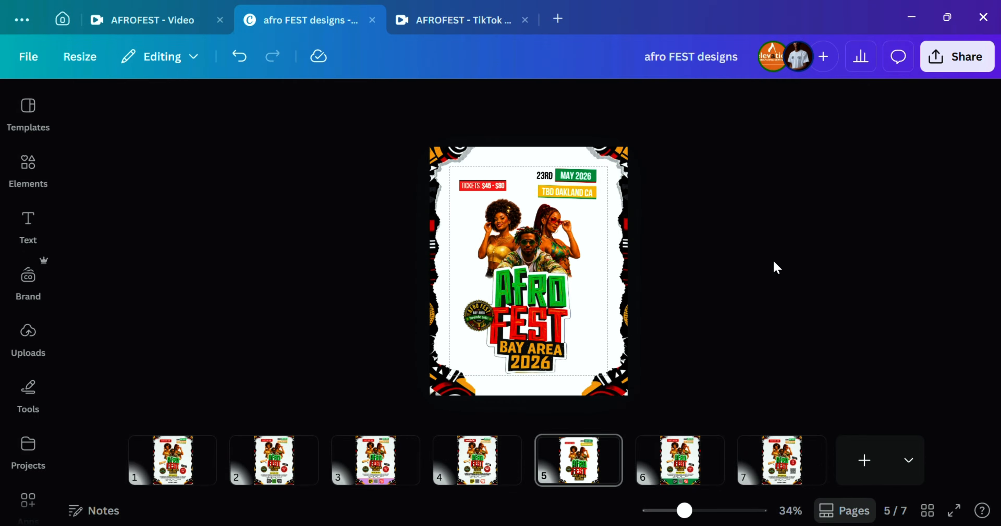
Step: Copy the "GET READY" label from page 4 to the left of page 5's title, and move the round badge down below it
click(493, 464)
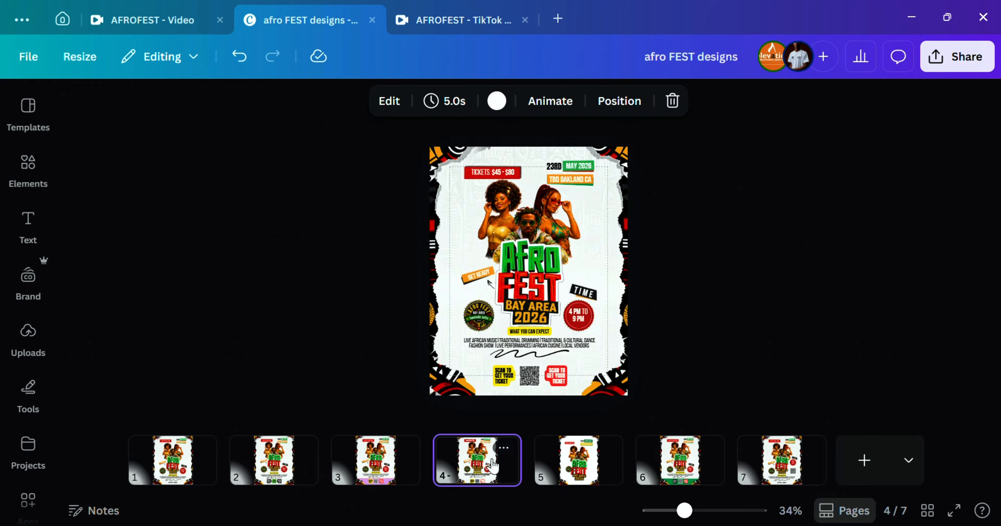
click(485, 277)
right_click(487, 278)
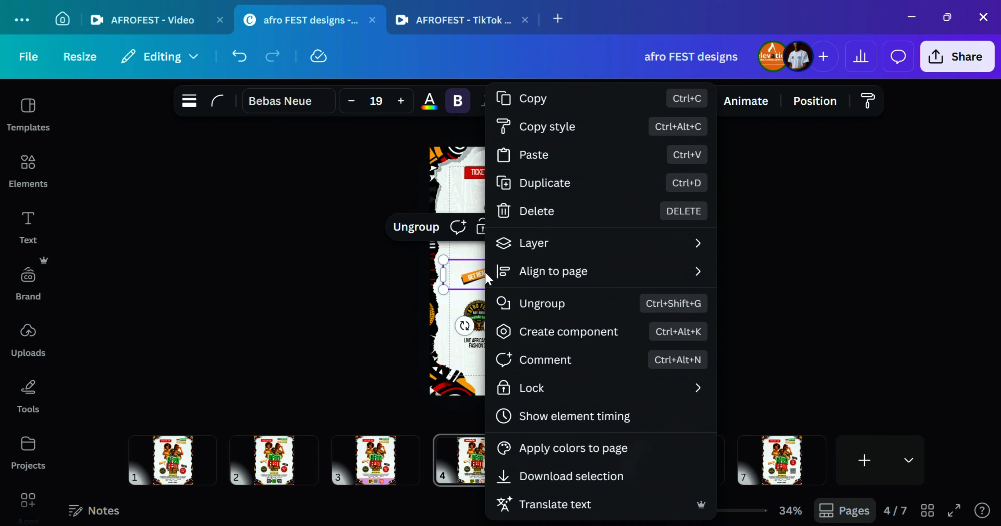
click(561, 117)
click(571, 452)
click(473, 299)
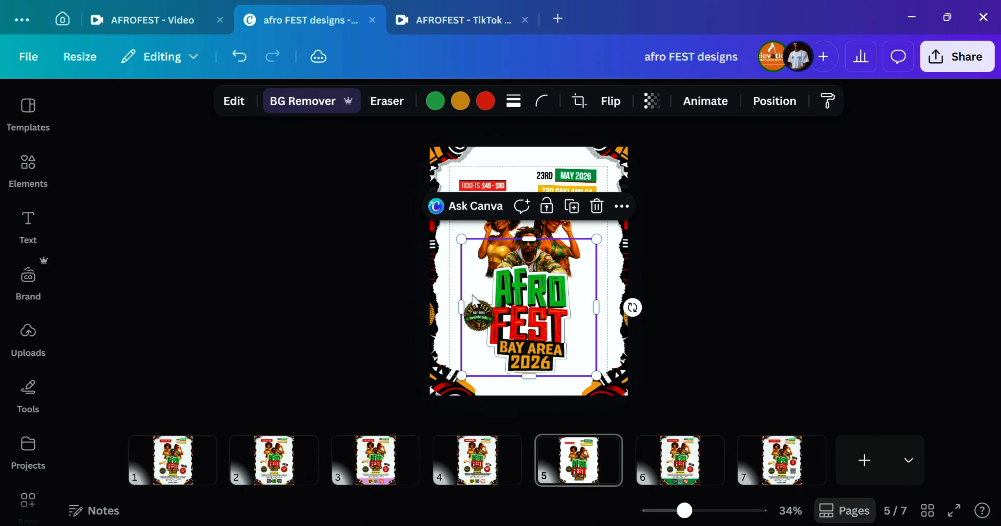
key(ctrl+v)
drag(472, 297, 456, 297)
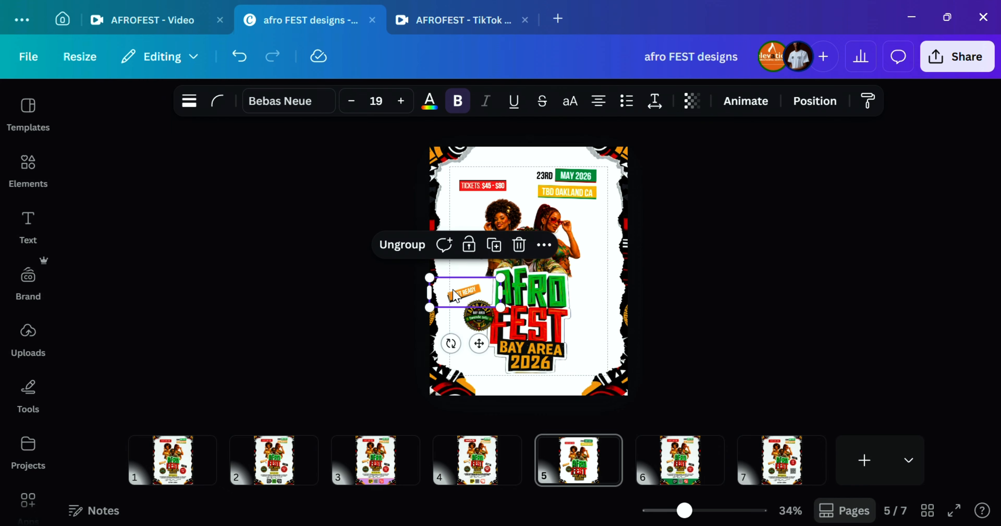
drag(477, 331, 468, 366)
Step: Shrink the AFRO FEST title slightly and shift it left, and lower the "GET READY" label a little beside it
click(531, 344)
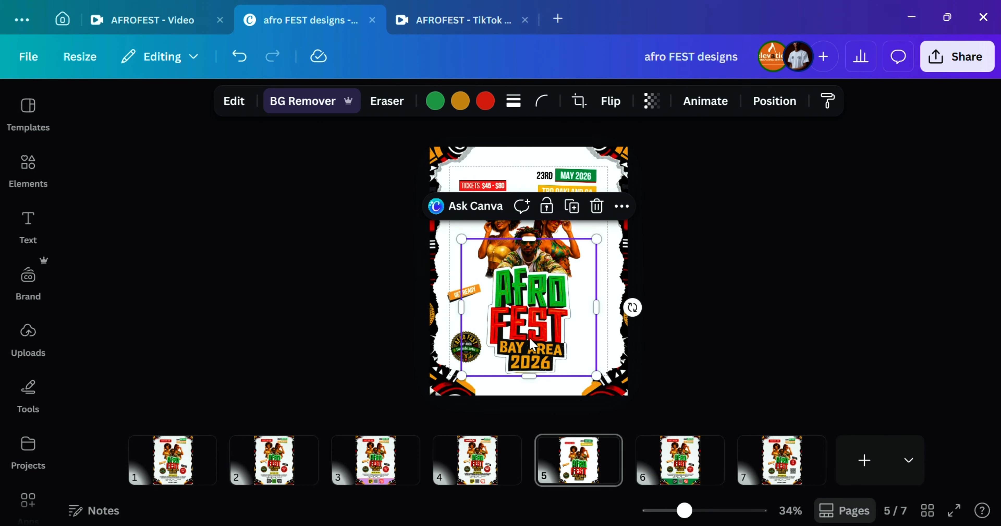
drag(461, 375, 478, 358)
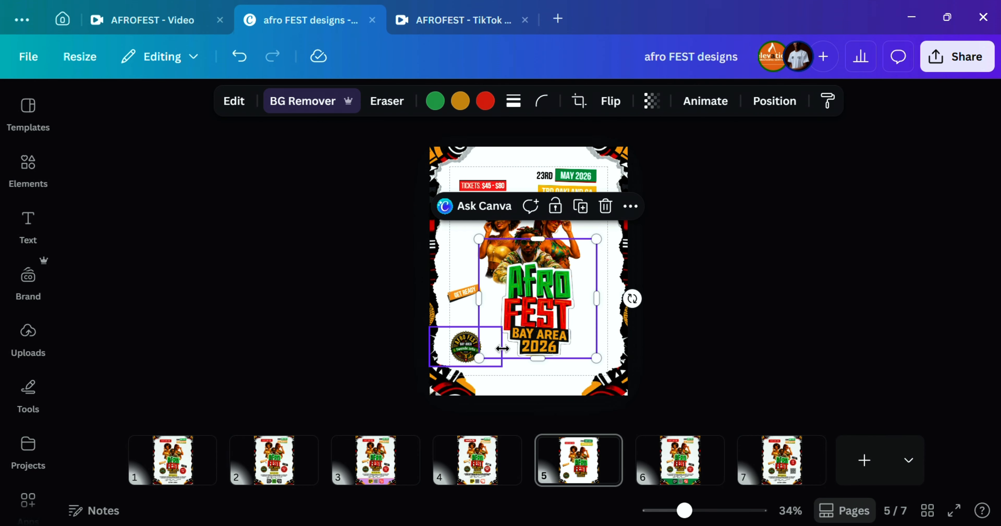
drag(548, 322, 534, 322)
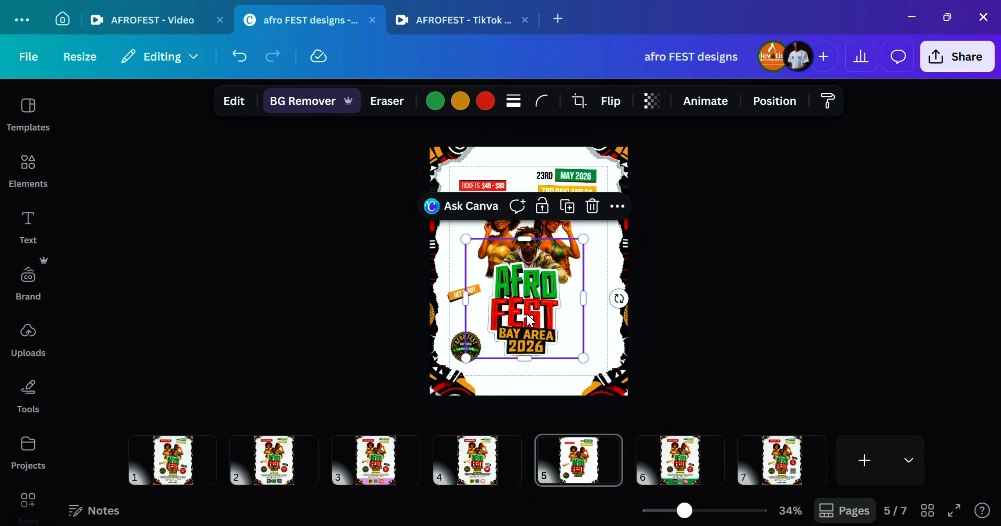
click(679, 301)
click(459, 298)
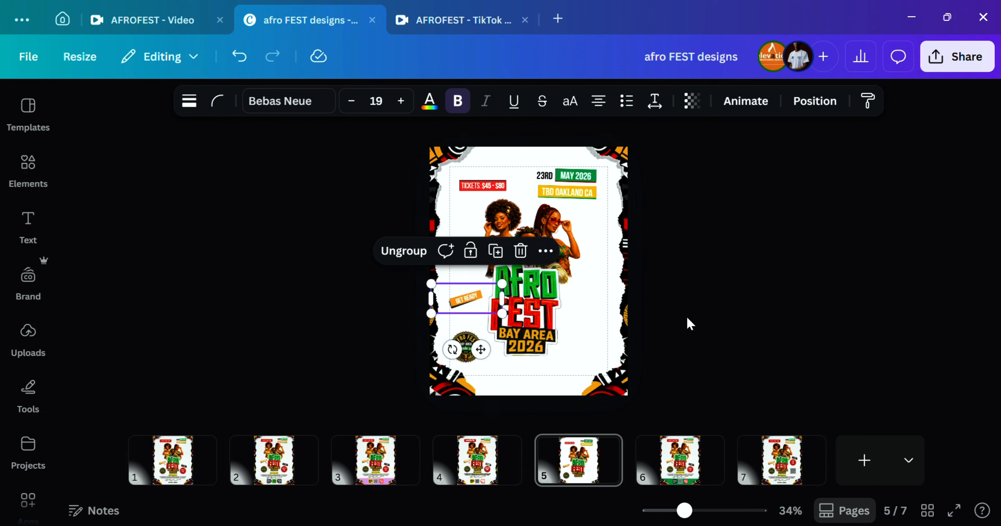
Step: Select the small black arrow layer beside the "GET READY" label on page 4 for copying
click(482, 469)
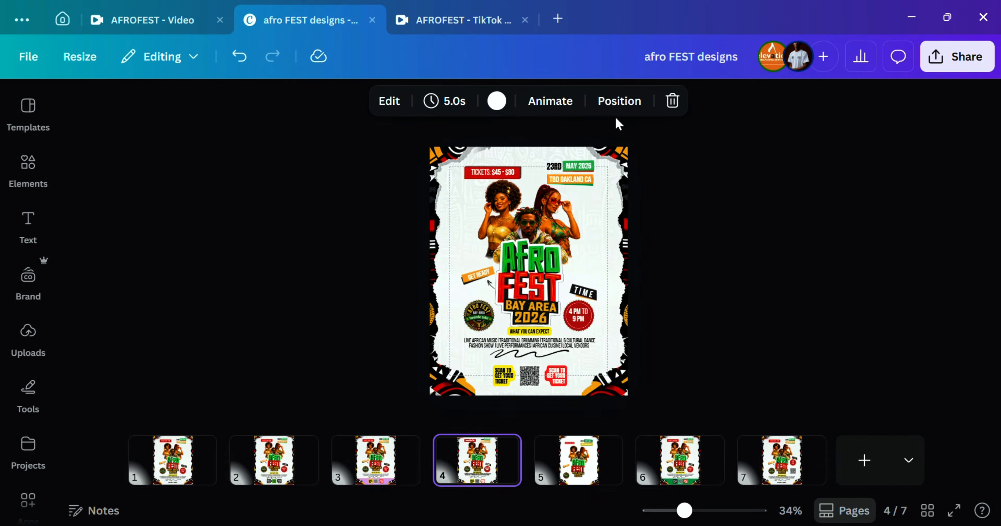
click(594, 196)
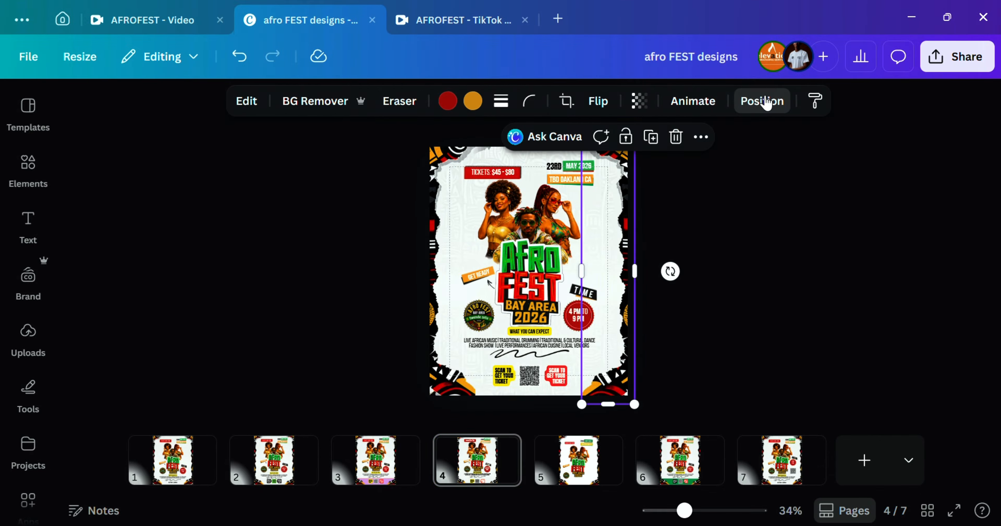
click(761, 101)
scroll(152, 349, down, 4)
scroll(233, 385, up, 8)
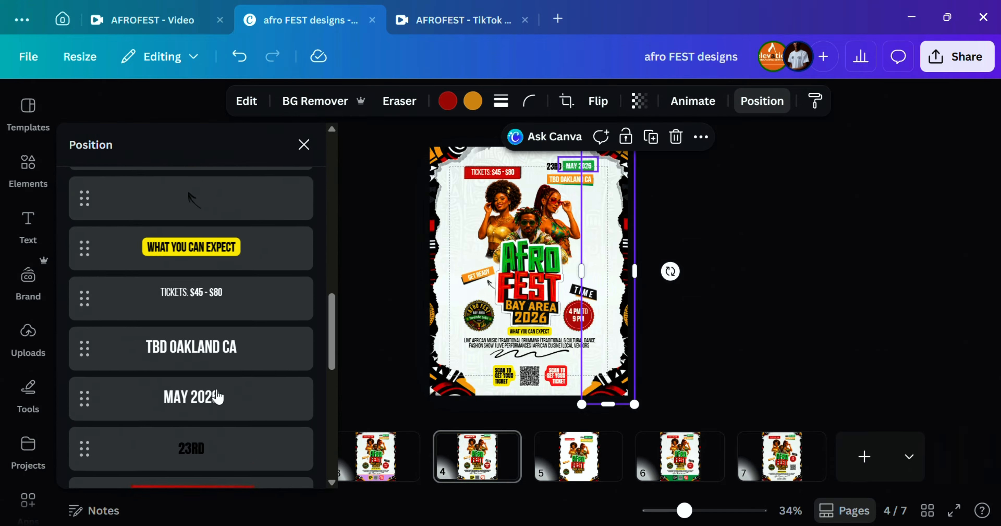
scroll(218, 396, up, 3)
click(224, 324)
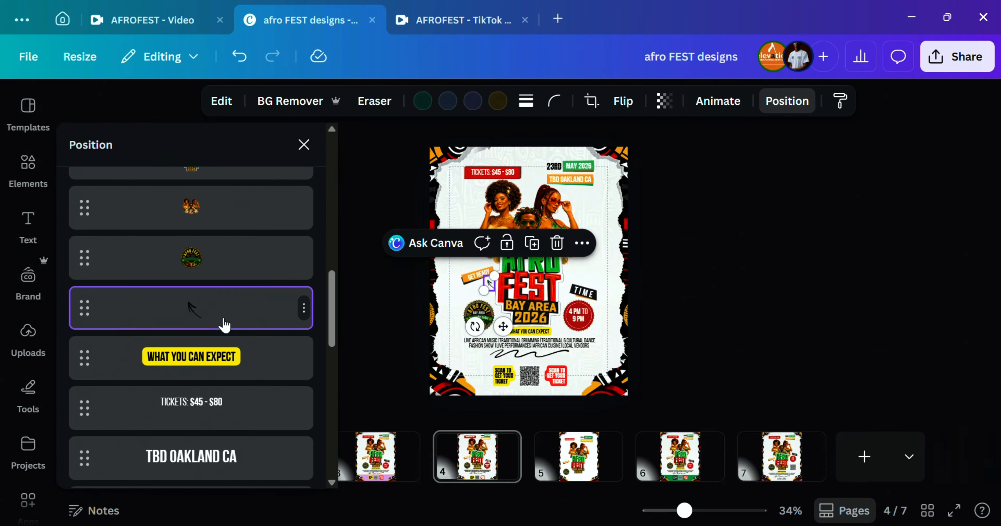
Step: Paste the arrow onto page 5 and move it just below the "GET READY" label, beside the AFRO FEST title
click(439, 22)
click(342, 27)
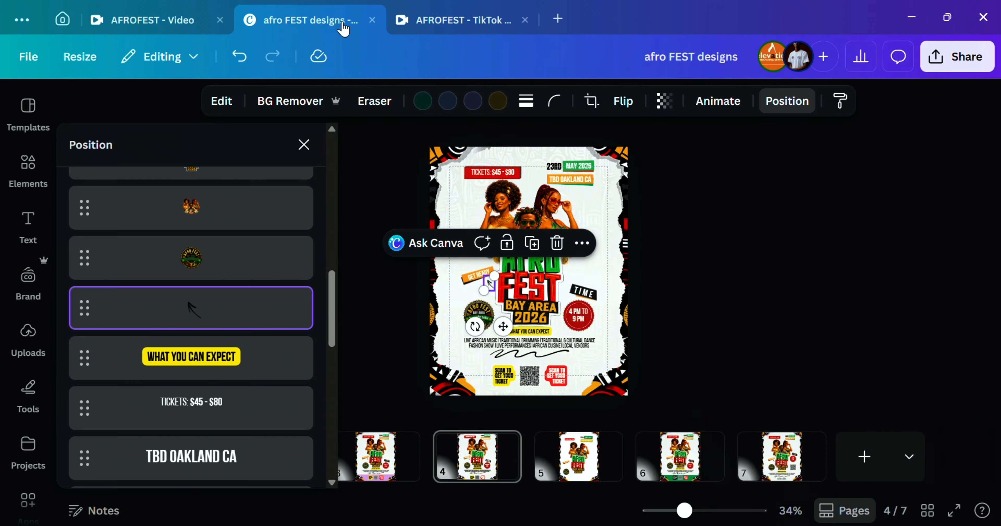
click(590, 464)
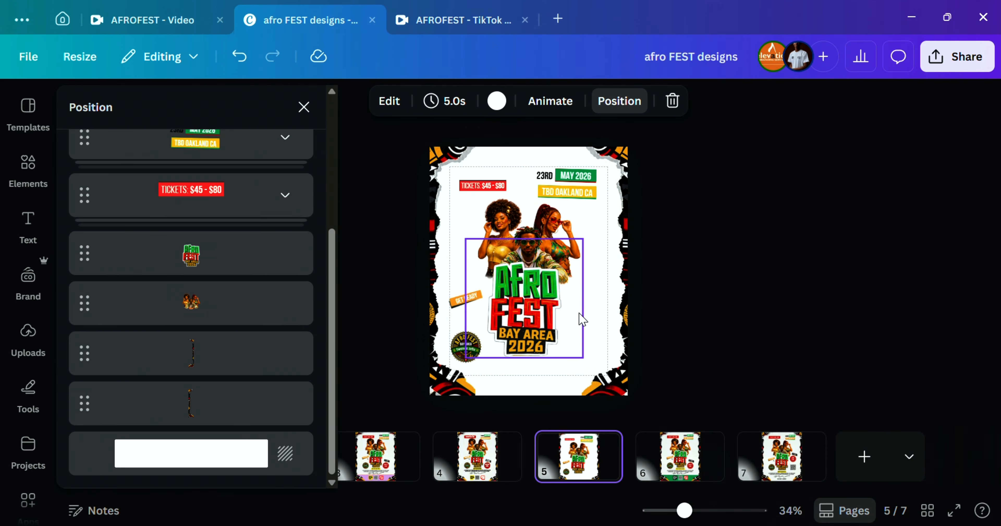
click(583, 277)
key(ctrl+v)
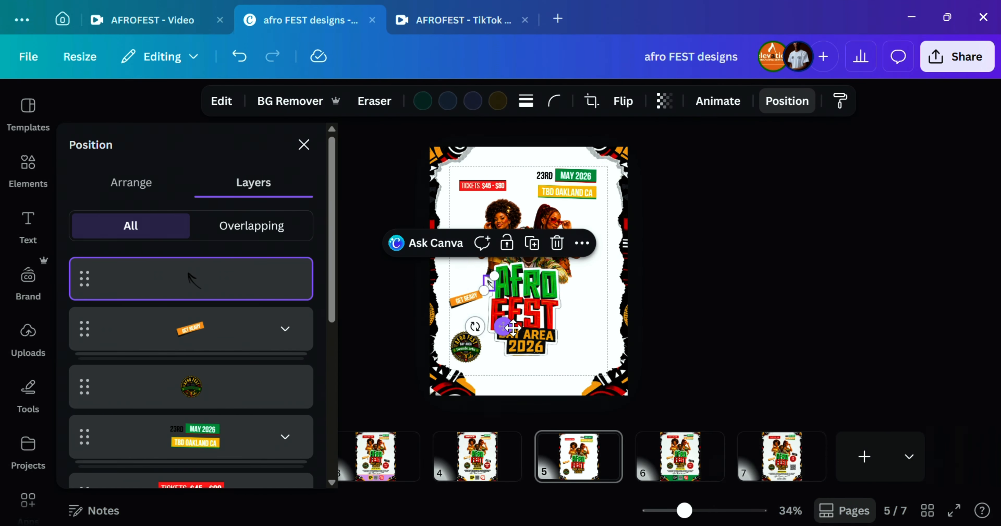
drag(503, 326, 503, 356)
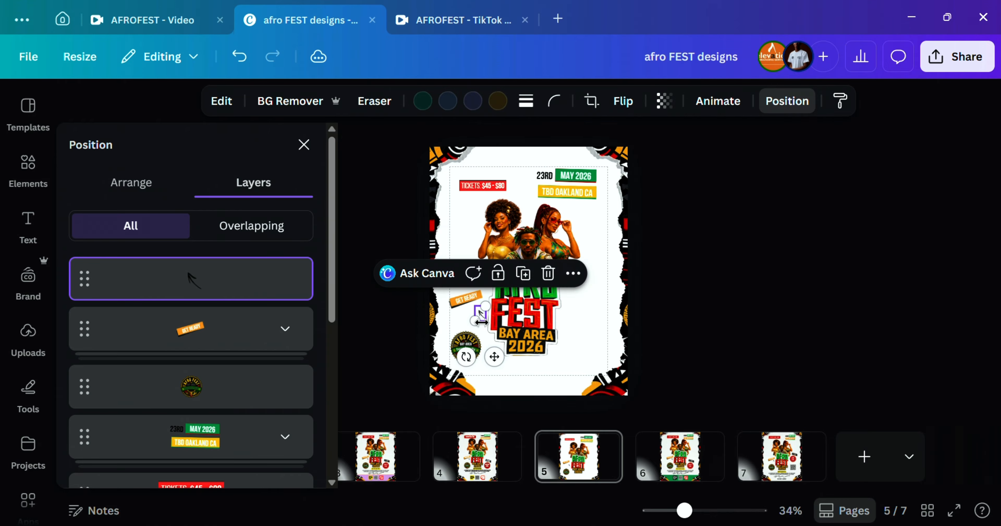
drag(481, 312, 477, 304)
click(706, 291)
click(706, 289)
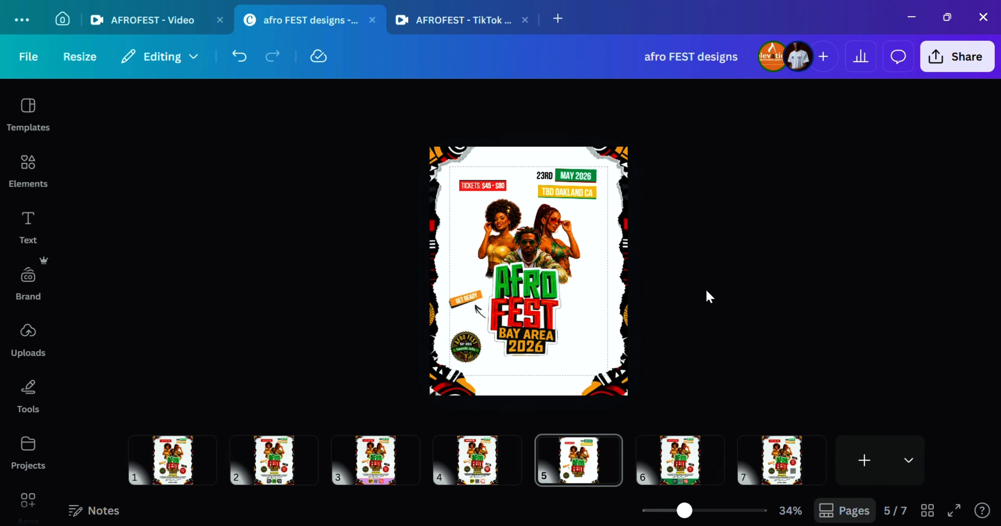
Step: Copy the red "4 PM TO 9 PM" circle with its text from page 4 to page 5, right of the title, and group it
click(502, 480)
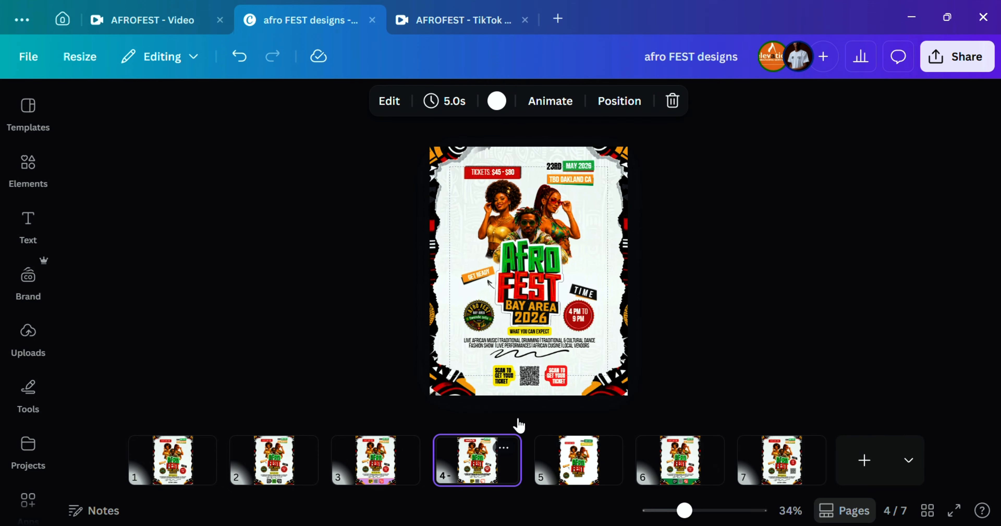
click(579, 325)
scroll(597, 339, up, 5)
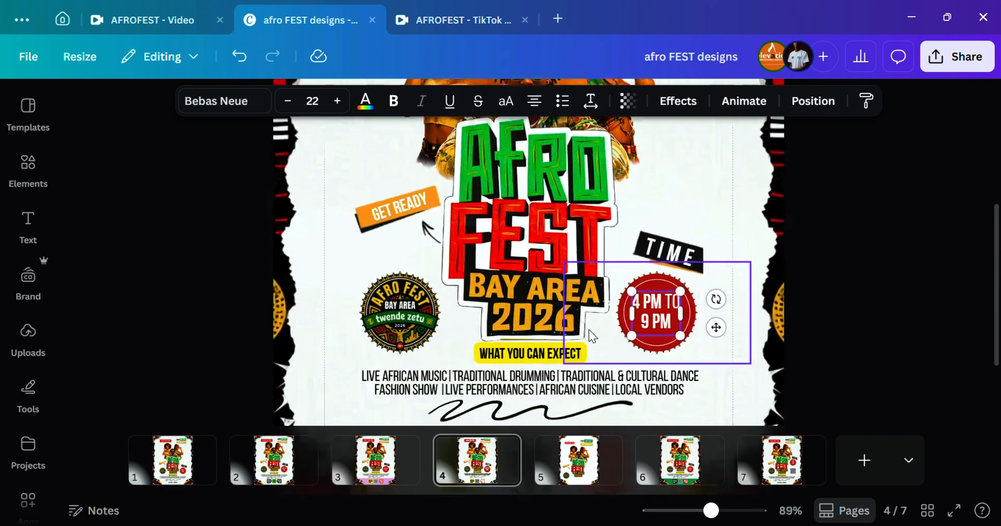
shift+click(664, 348)
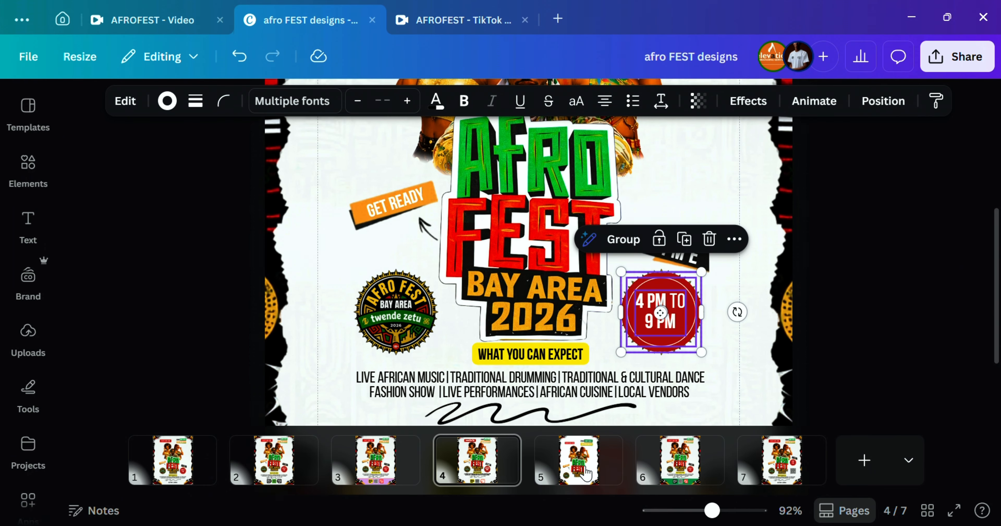
click(579, 460)
click(609, 278)
key(ctrl+v)
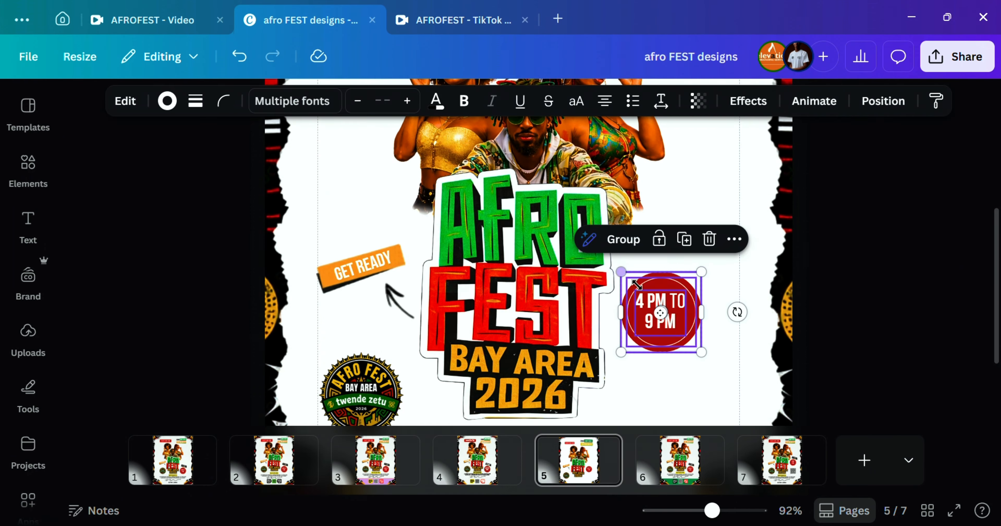
drag(665, 311, 688, 386)
click(634, 249)
scroll(678, 381, down, 3)
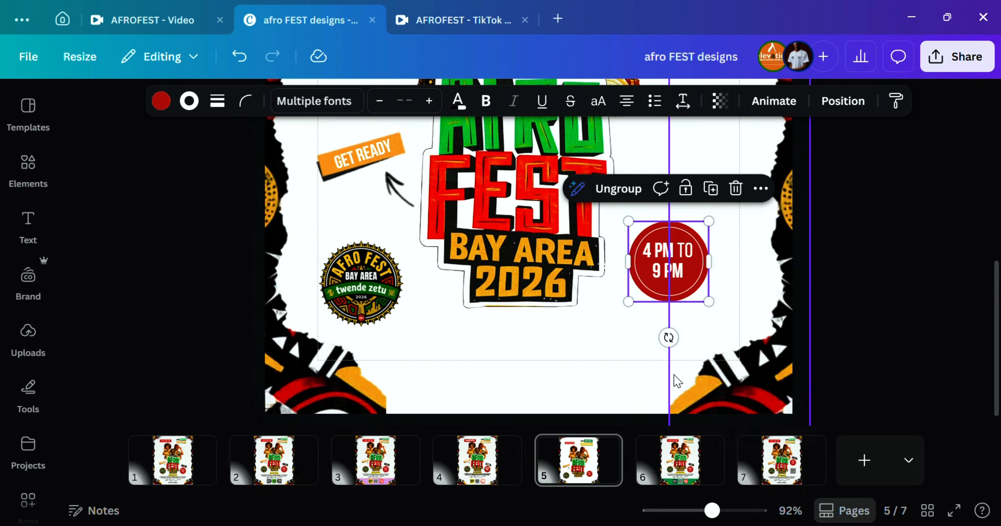
Step: Copy page 4's round AFRO FEST badge onto page 5's "4 PM TO 9 PM" circle and send it behind to give a scalloped edge
click(497, 459)
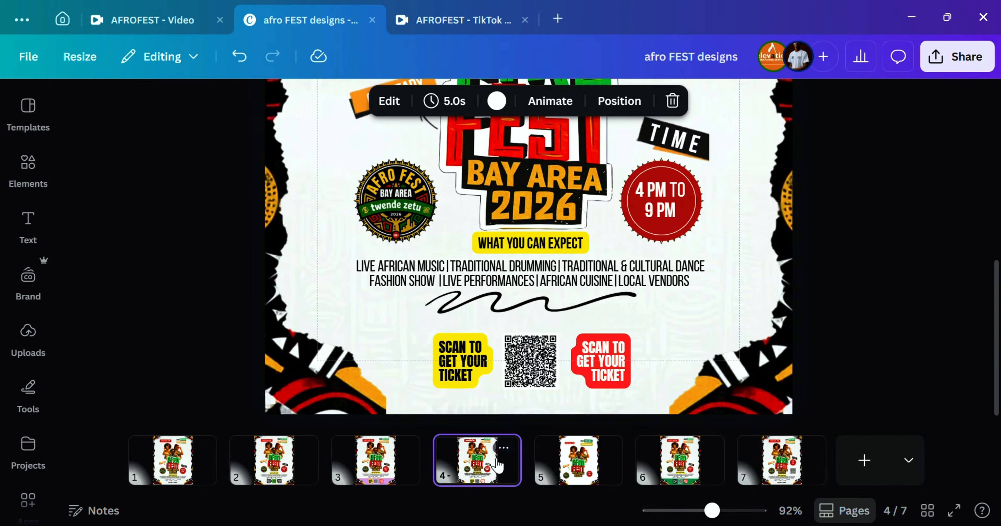
click(579, 468)
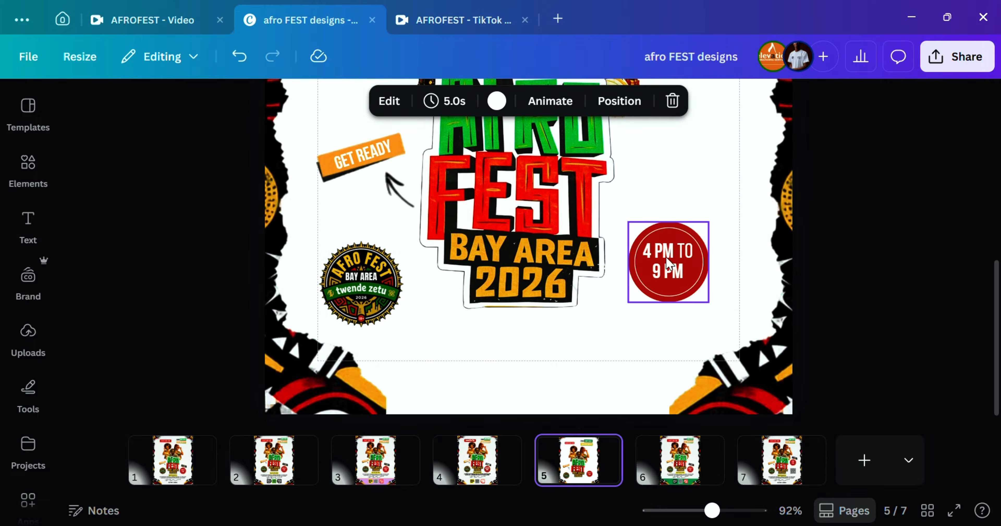
scroll(663, 226, up, 5)
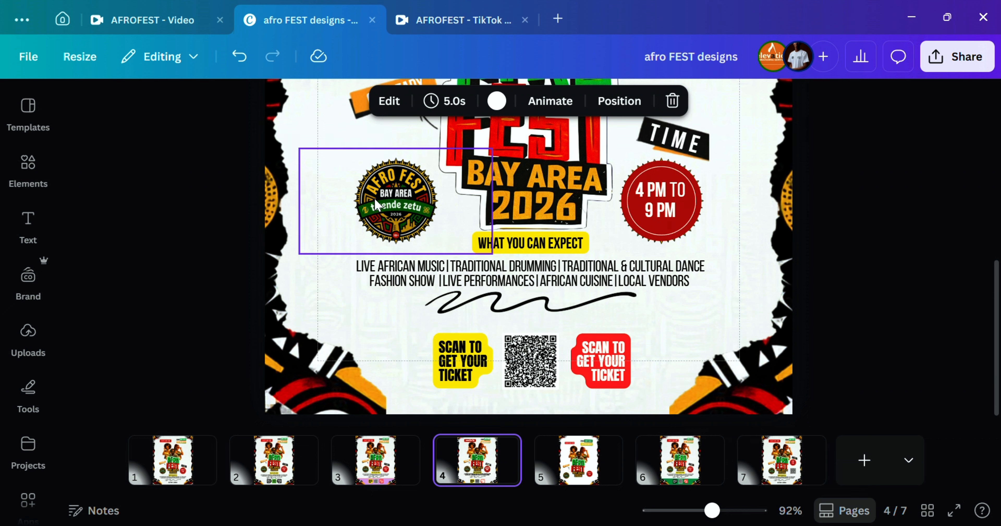
click(360, 210)
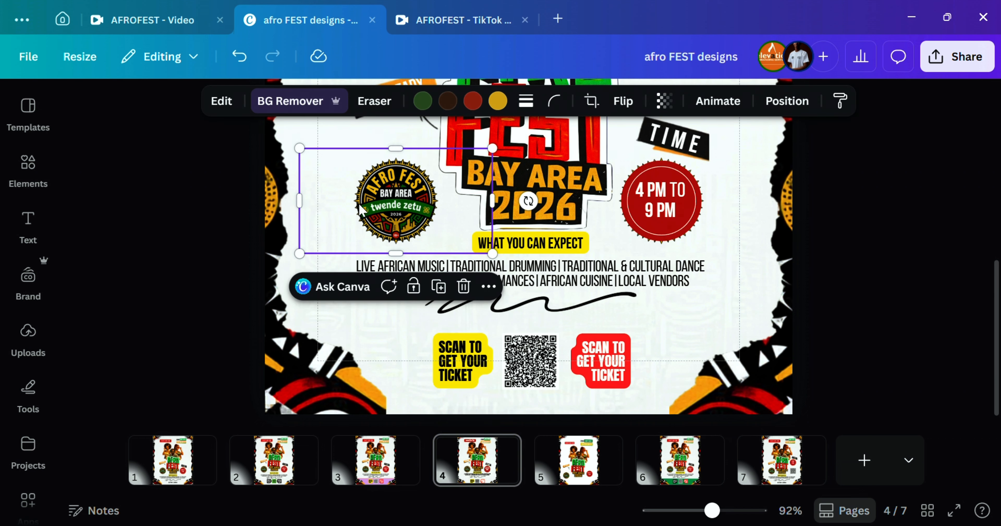
click(587, 462)
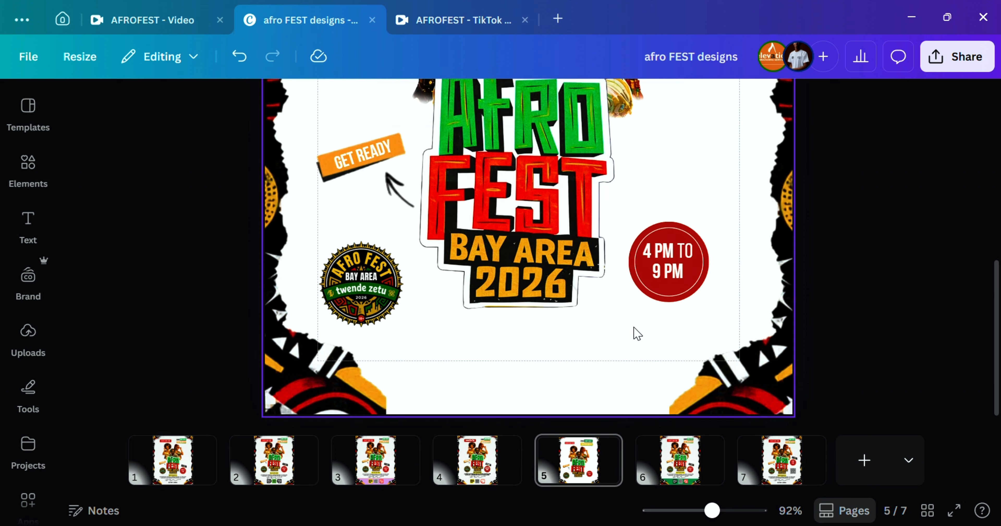
key(ctrl+v)
drag(407, 224, 687, 285)
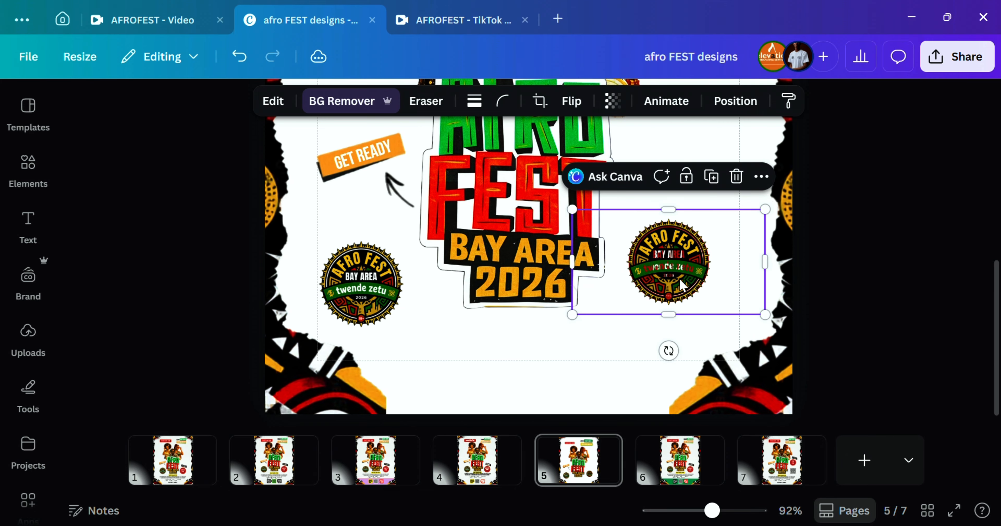
key(ctrl+z)
click(903, 247)
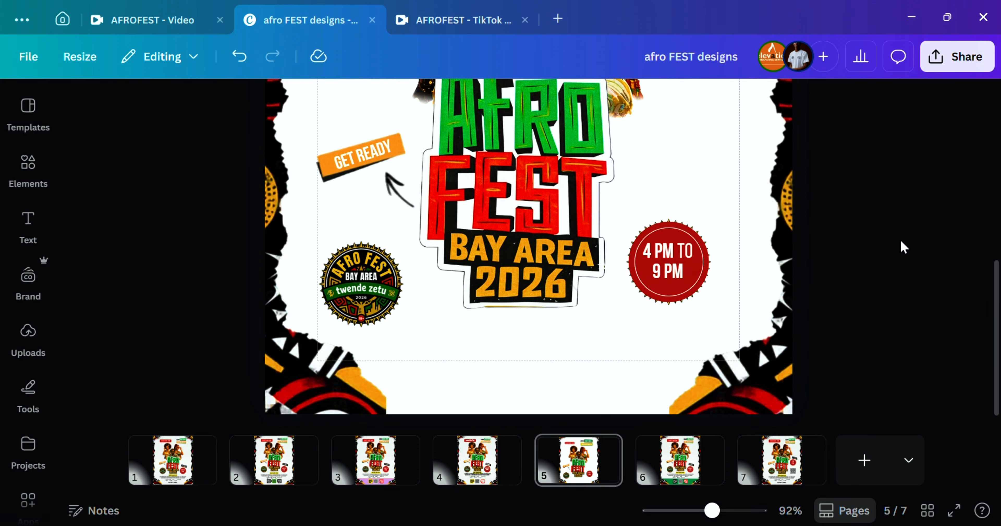
Step: Group the scalloped badge with the "4 PM TO 9 PM" circle on page 5
click(661, 224)
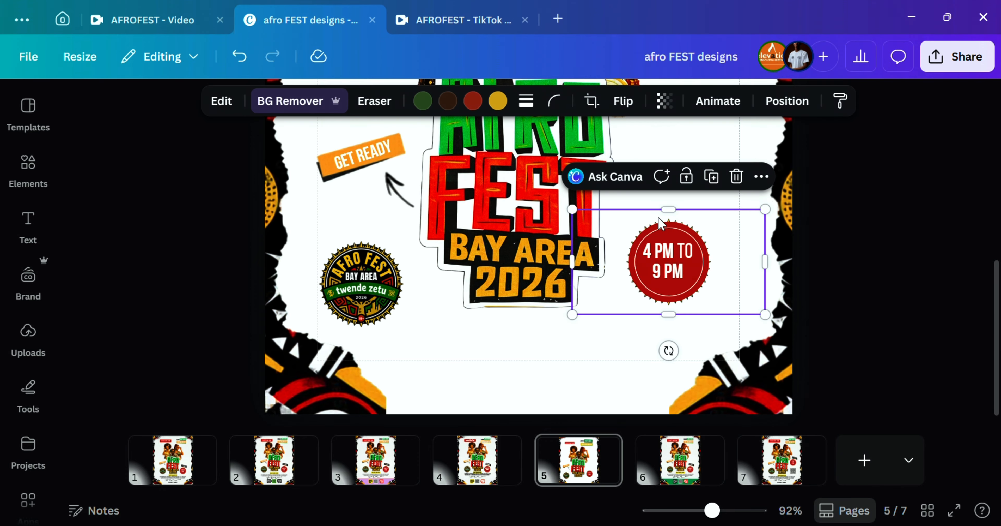
shift+click(667, 248)
click(642, 186)
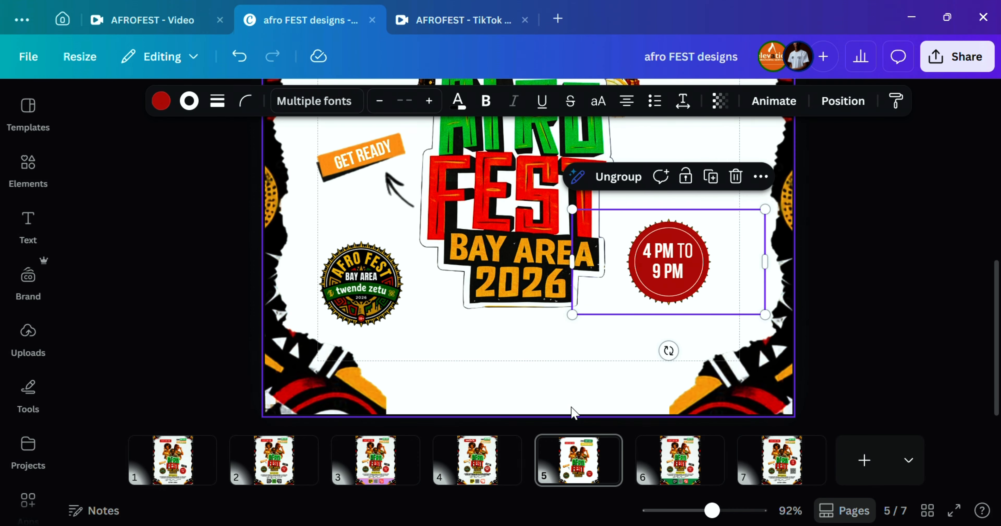
Step: Copy the "TIME" label from page 4 to page 5 and shift it slightly right above the red time badge
click(487, 470)
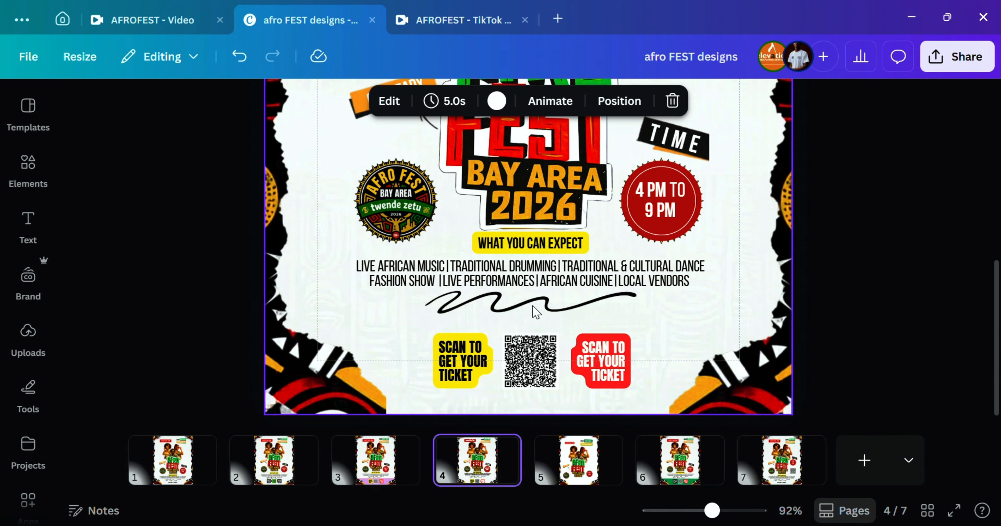
click(688, 153)
right_click(688, 154)
click(738, 102)
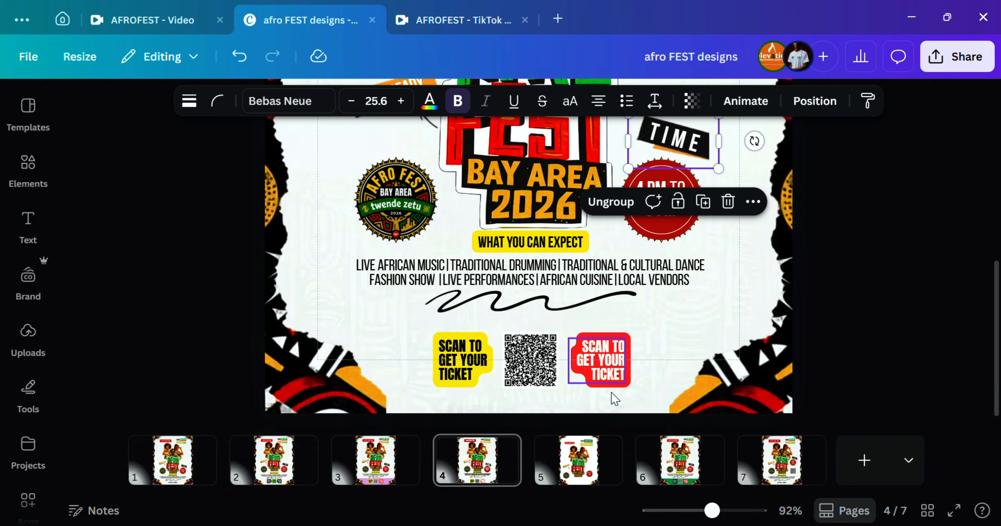
click(591, 462)
right_click(654, 297)
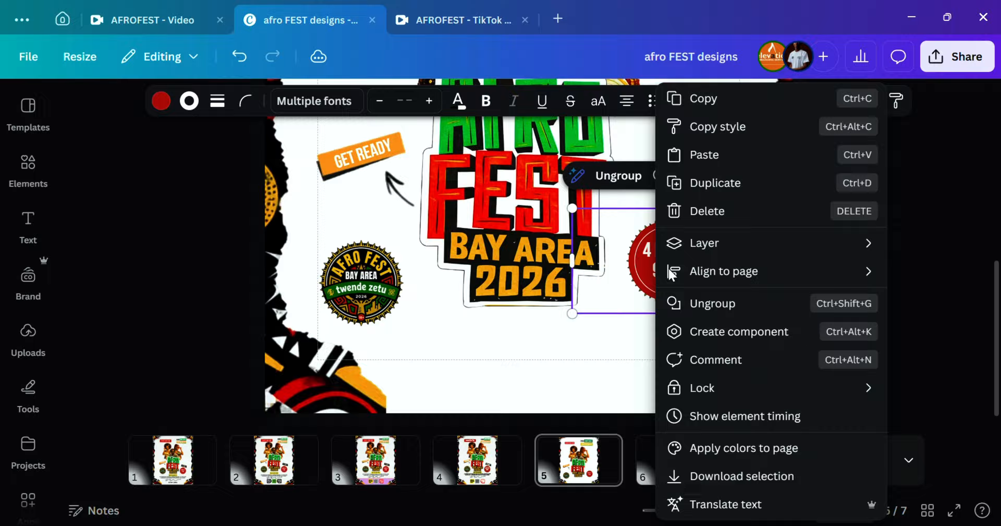
click(738, 154)
mouse_move(701, 160)
mouse_down()
mouse_move(707, 184)
mouse_move(709, 161)
mouse_up()
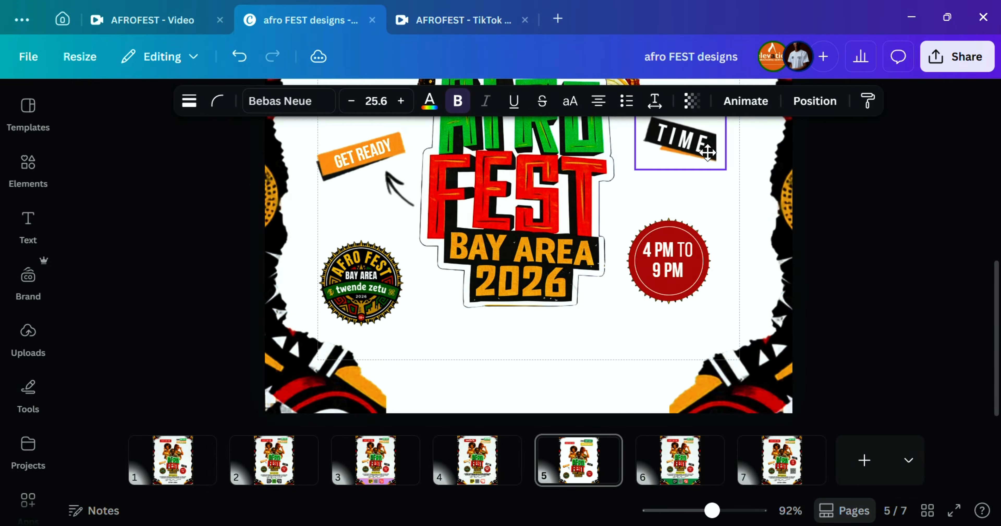
Step: Move the red time badge up under the "TIME" label and the AFRO FEST badge up under "GET READY", at about the same height
click(681, 277)
drag(681, 277, 687, 231)
click(369, 274)
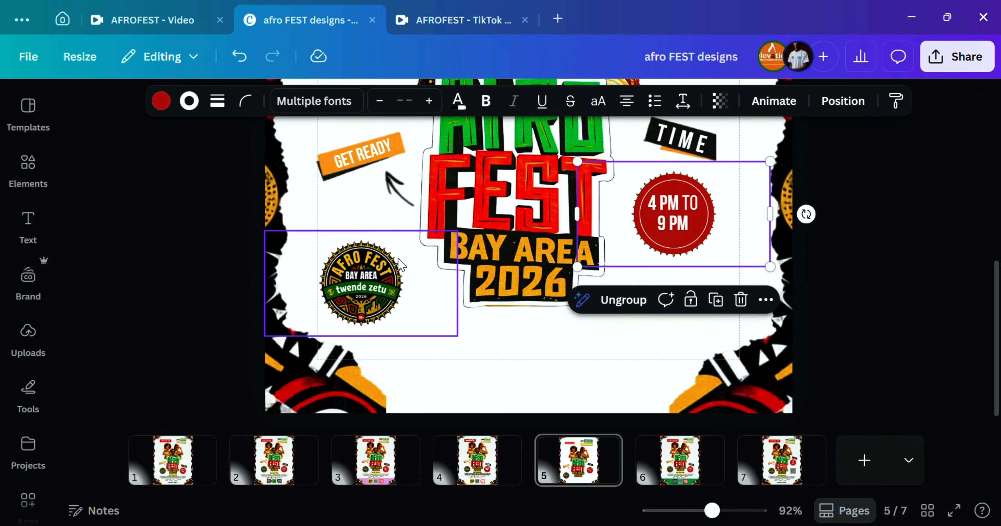
drag(369, 274, 370, 220)
drag(686, 236, 686, 246)
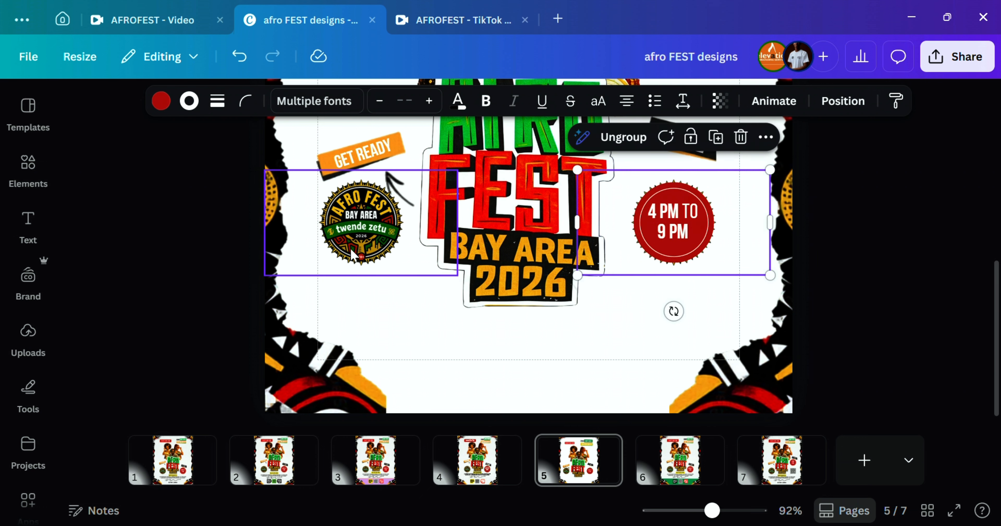
drag(342, 244, 342, 258)
drag(684, 218, 694, 209)
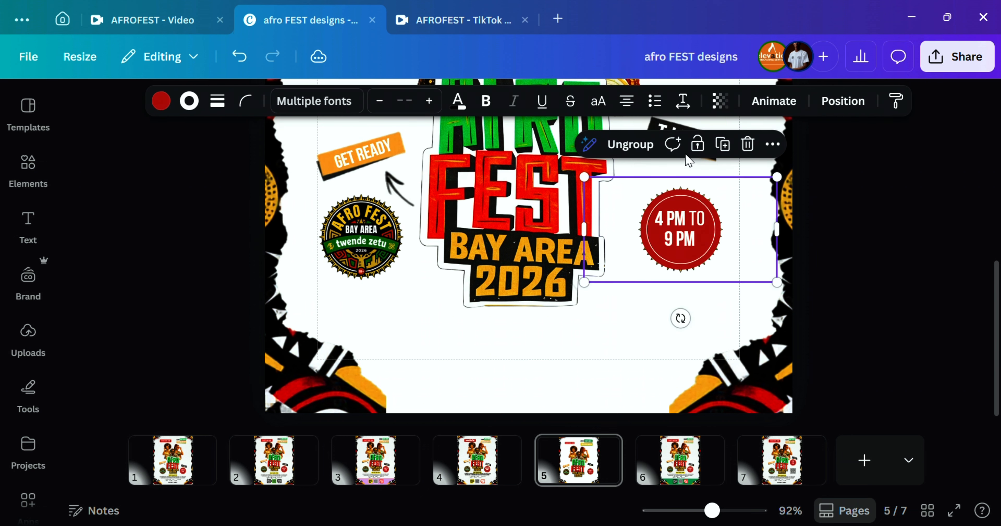
click(694, 168)
click(797, 409)
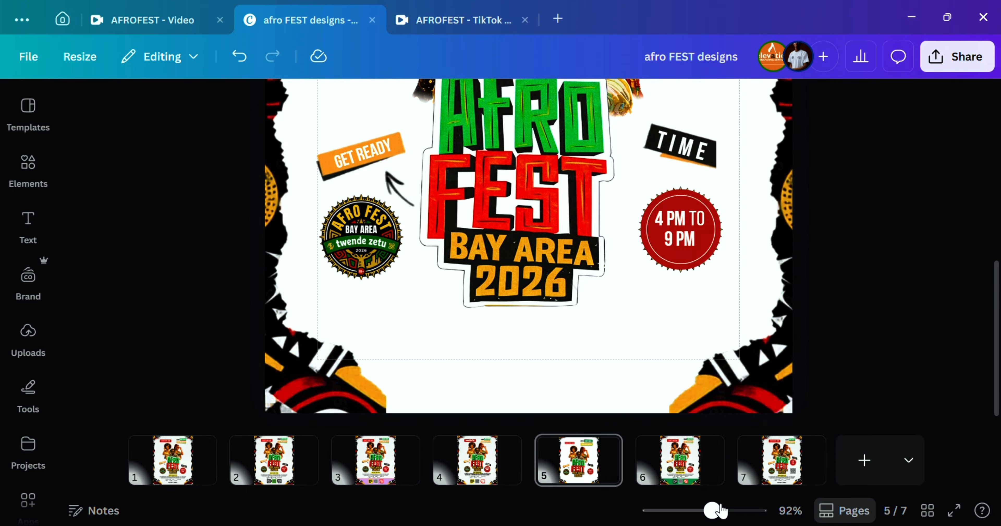
Step: Copy page 4's activities text and the black squiggle under it to page 5, placing them just below the AFRO FEST title
drag(719, 510, 686, 510)
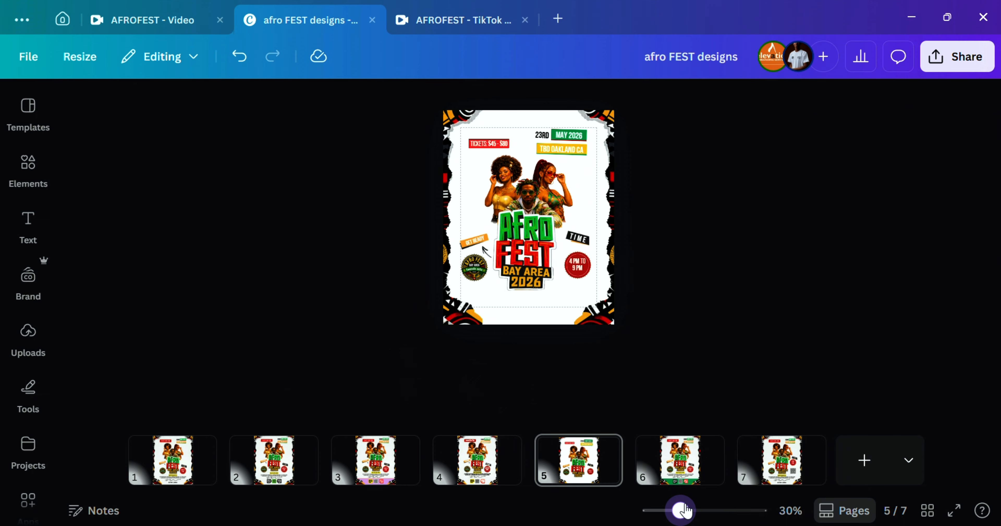
click(587, 472)
click(468, 470)
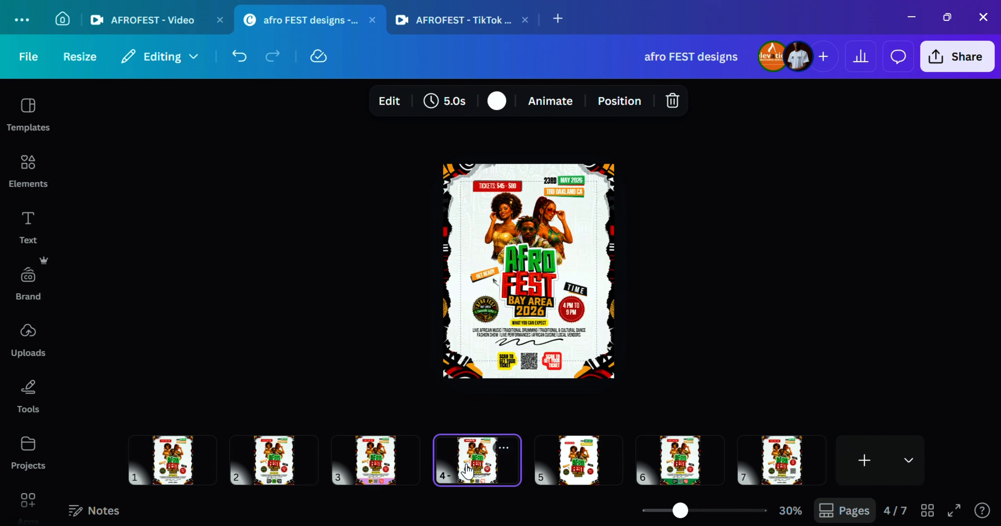
click(539, 335)
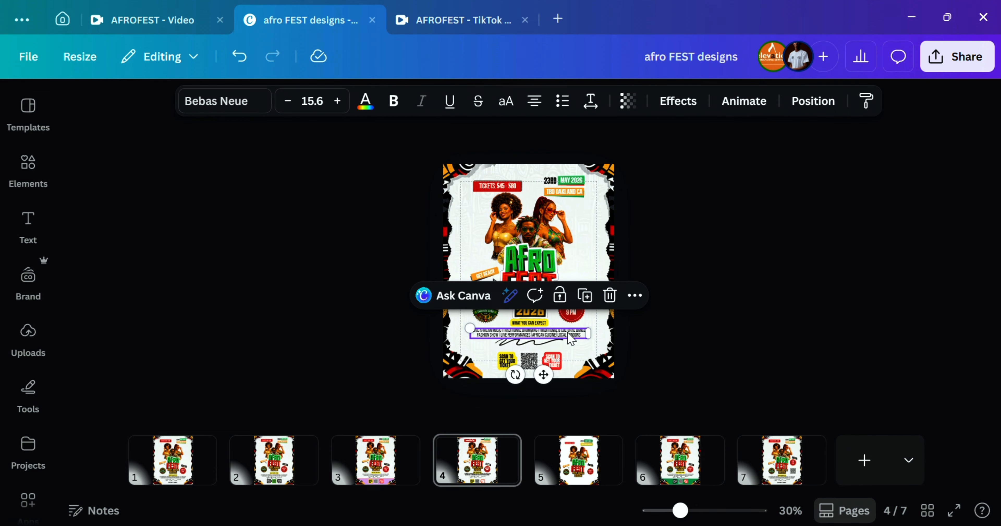
shift+click(542, 344)
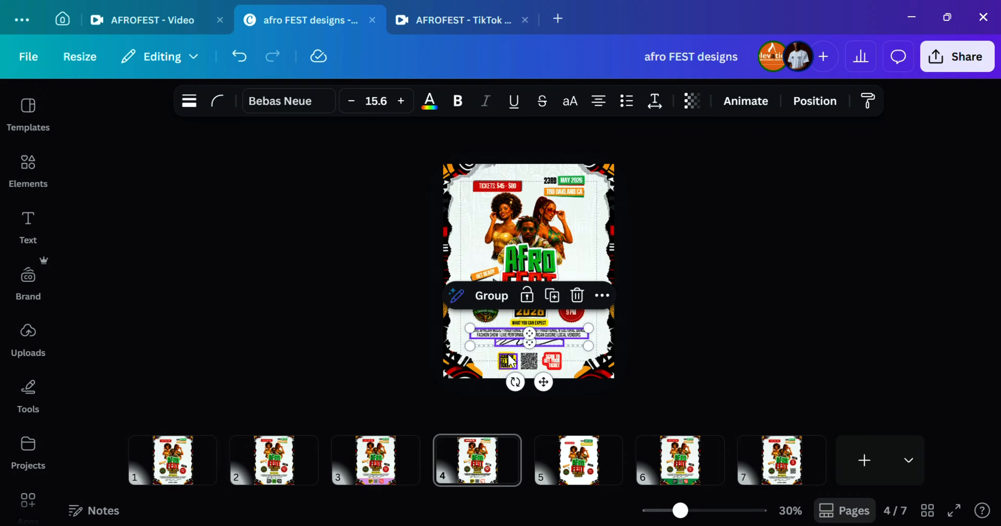
click(578, 452)
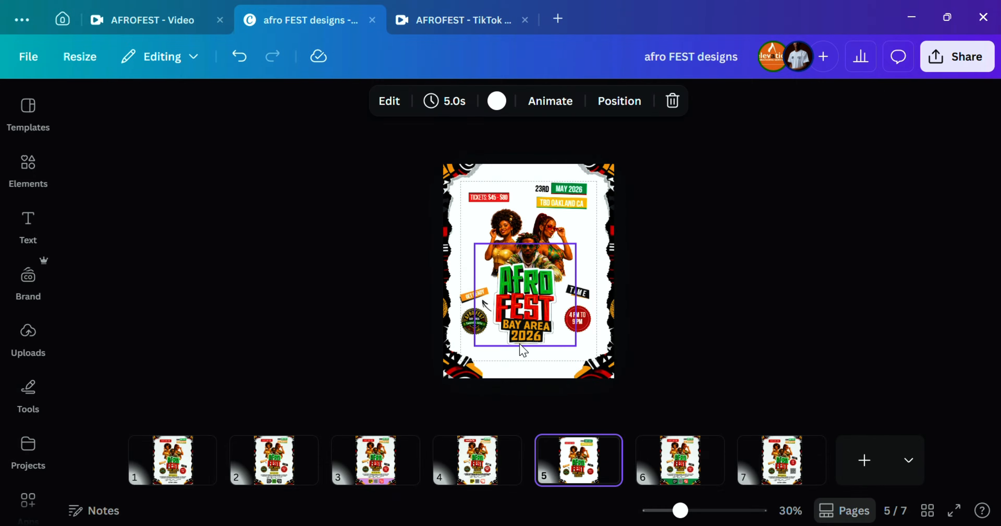
click(524, 342)
key(ctrl+v)
drag(550, 348, 557, 367)
click(753, 298)
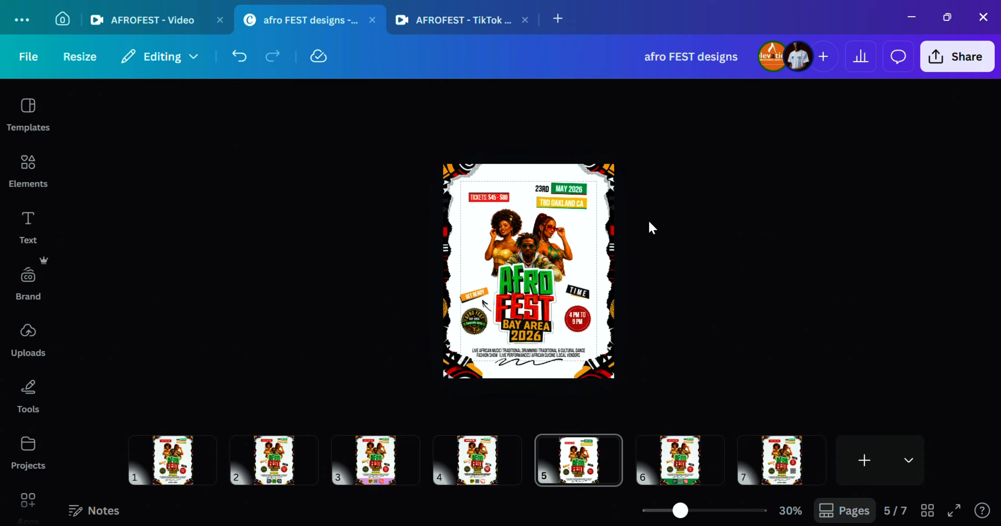
Step: Move all of page 5's elements except the two patterned side borders slightly up to free space at the page's lower edge
key(ctrl+a)
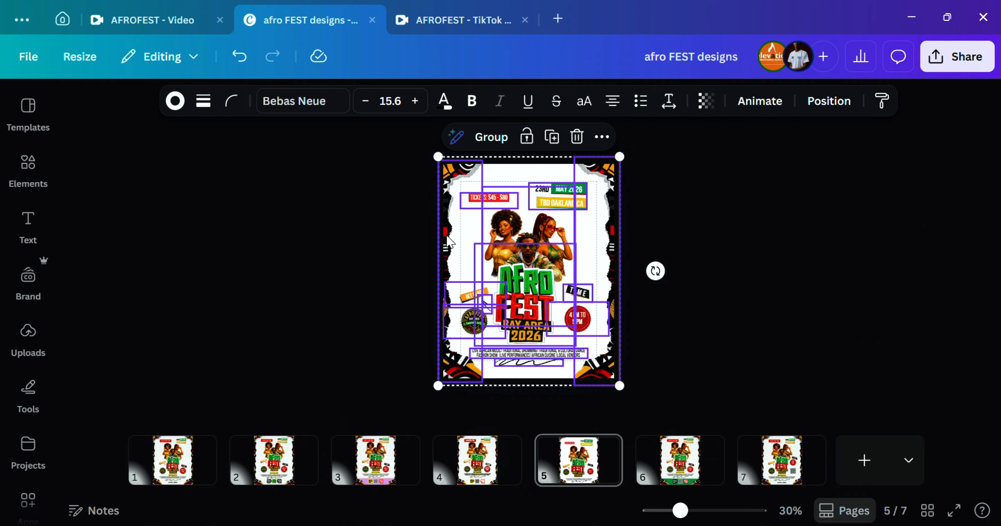
click(614, 229)
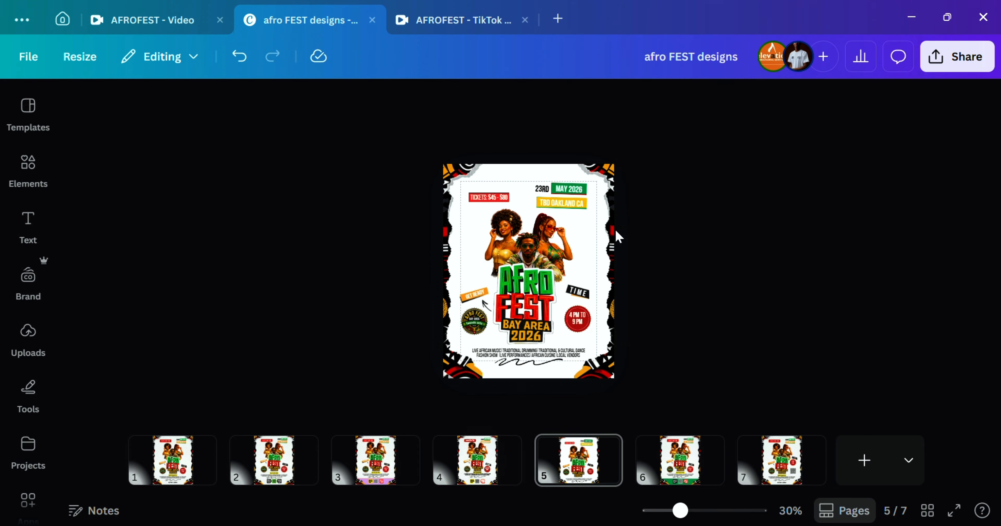
key(ctrl+a)
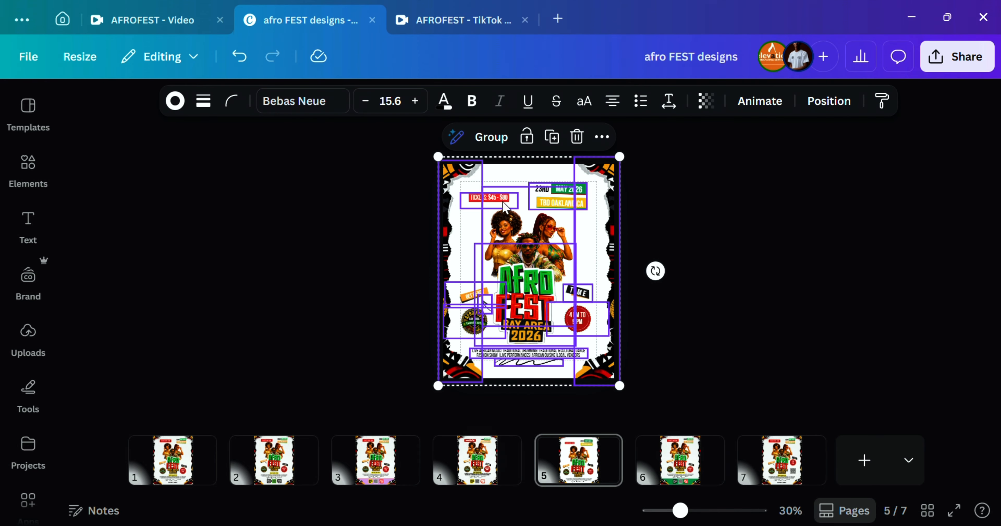
shift+click(457, 199)
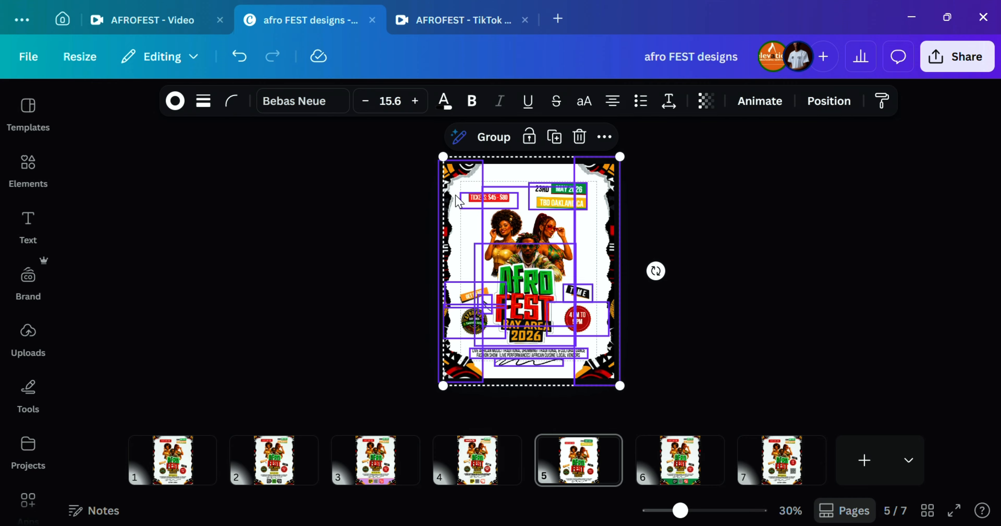
shift+click(609, 214)
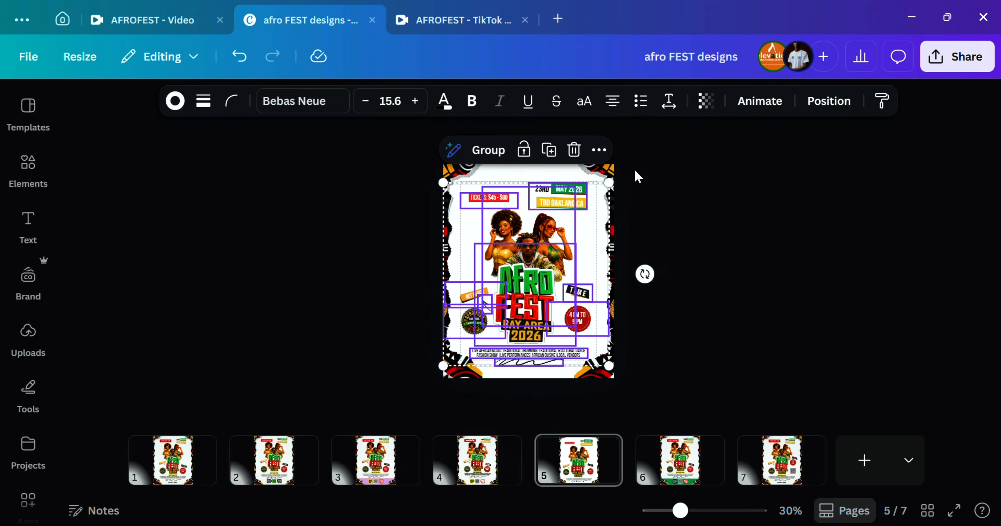
drag(539, 264, 543, 257)
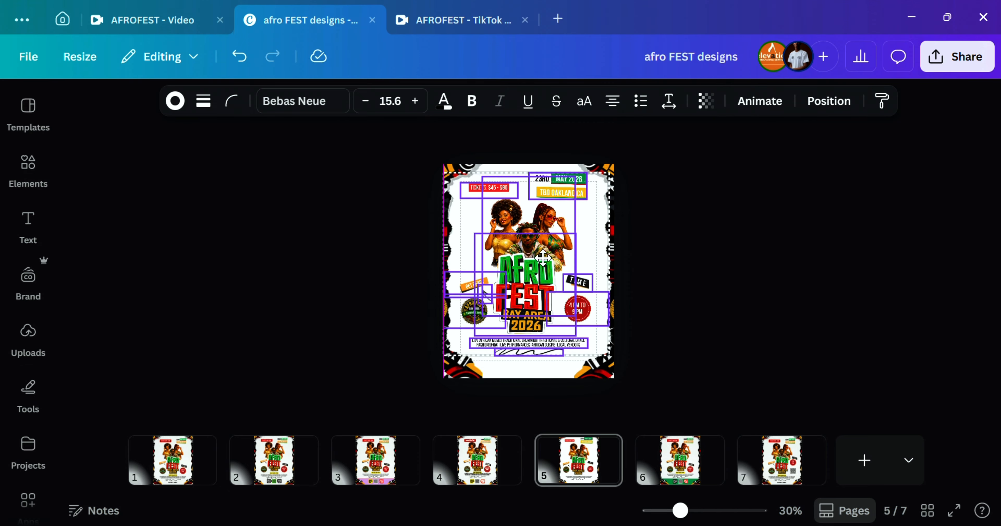
click(748, 247)
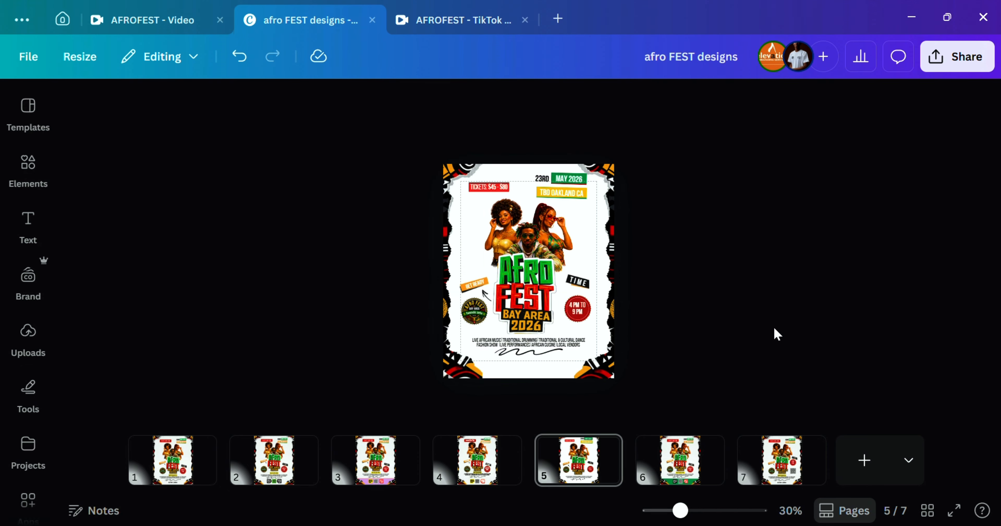
Step: Search the available apps for "QR CODE" and open the QR code app to view its URL and customization options
click(488, 467)
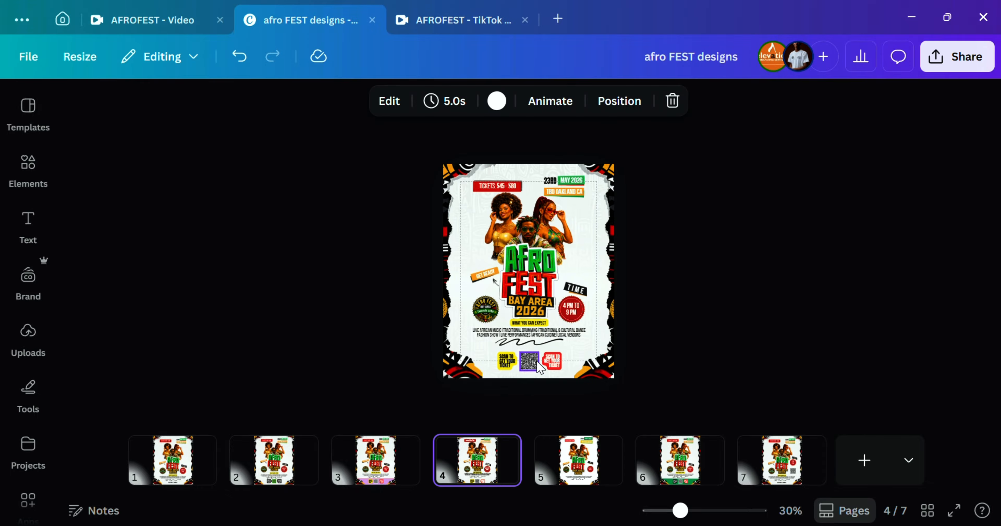
click(583, 468)
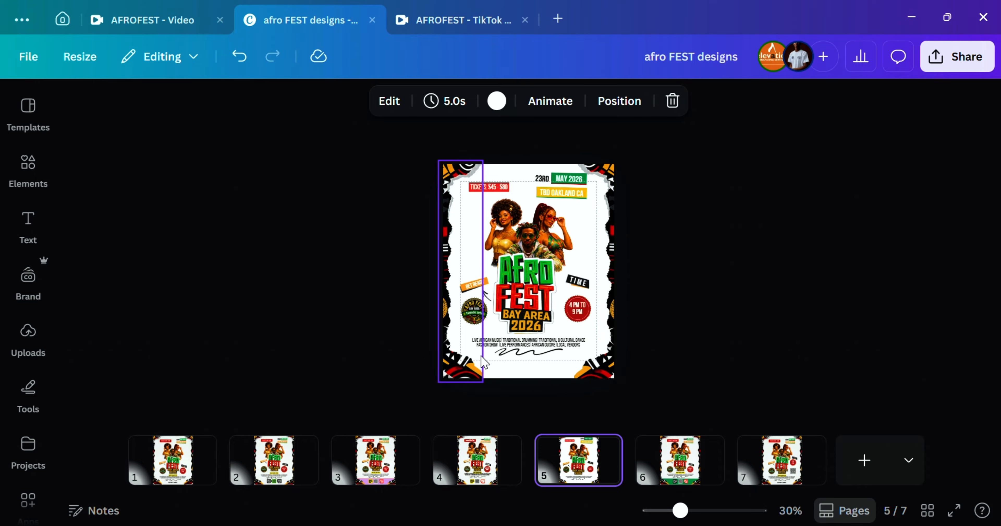
click(31, 342)
scroll(31, 351, down, 2)
click(29, 350)
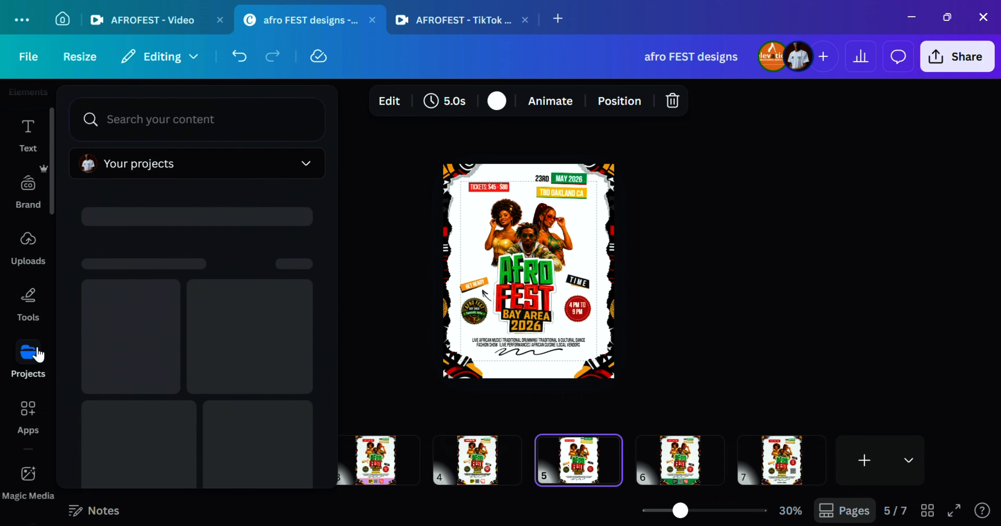
click(27, 412)
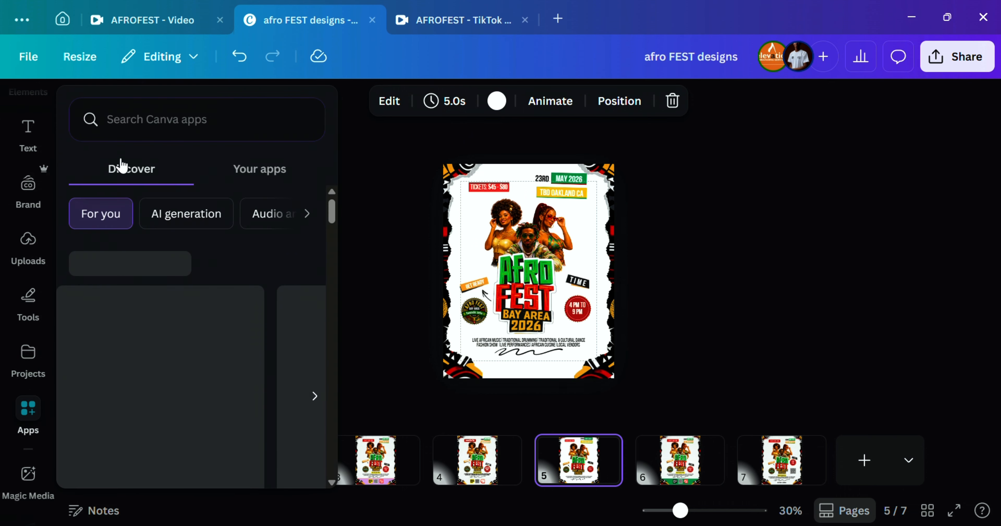
click(181, 124)
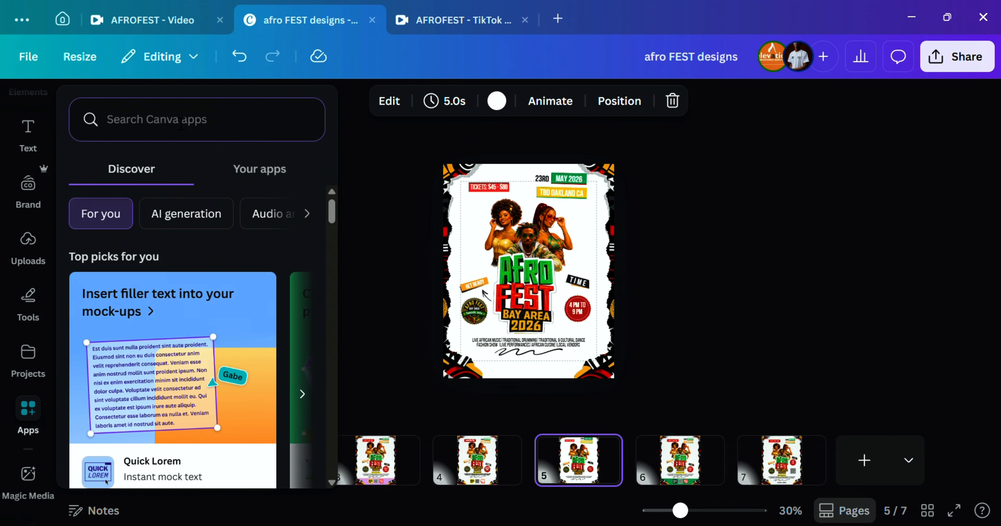
text(QR CIDE)
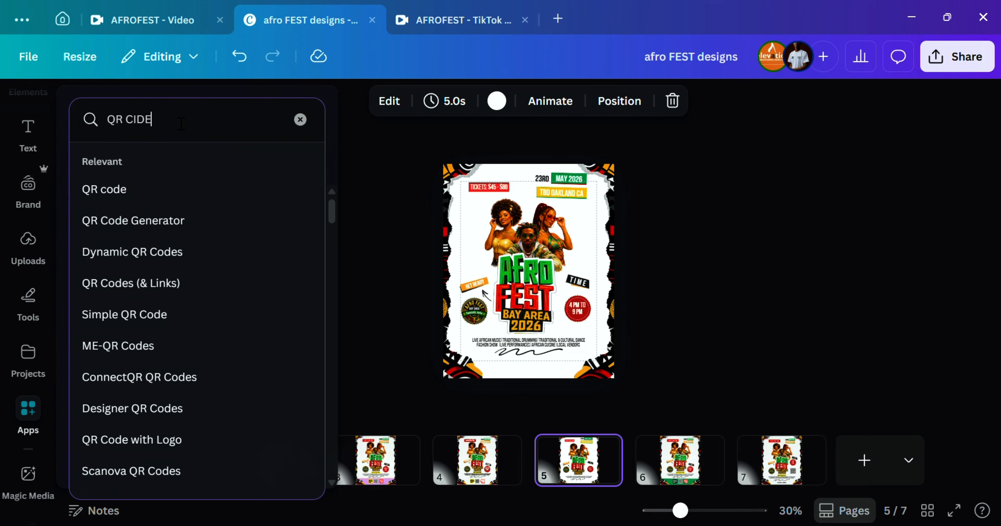
key(BackSpace)
key(BackSpace)
key(BackSpace)
text(ODE)
key(Return)
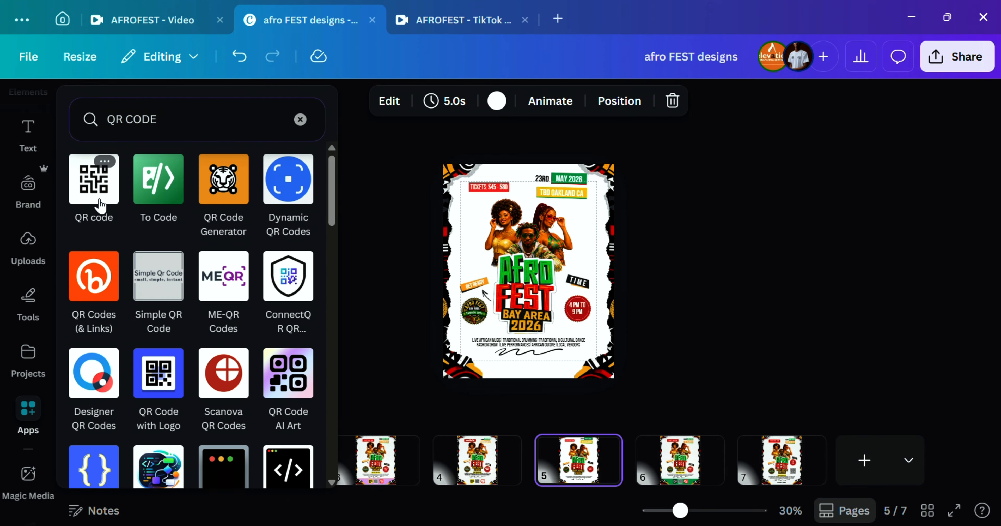
click(99, 202)
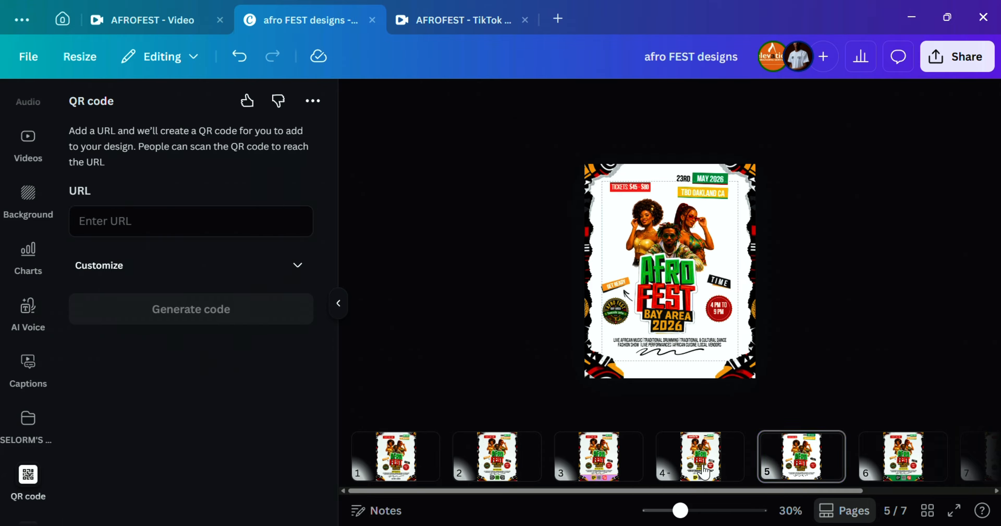
Step: Copy page 4's QR code and both "SCAN TO GET YOUR TICKET" labels to page 5 and shift them slightly down beneath the squiggle
click(686, 458)
click(669, 362)
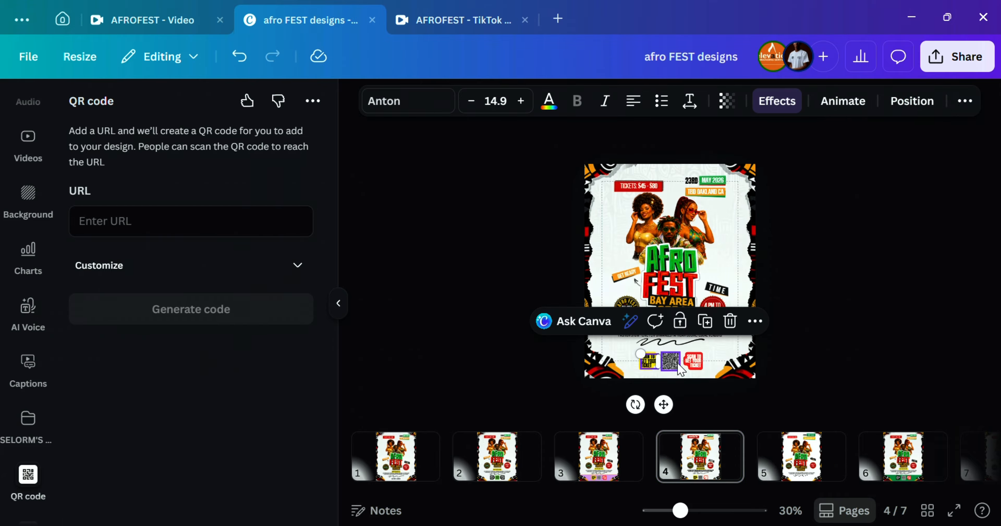
shift+click(693, 368)
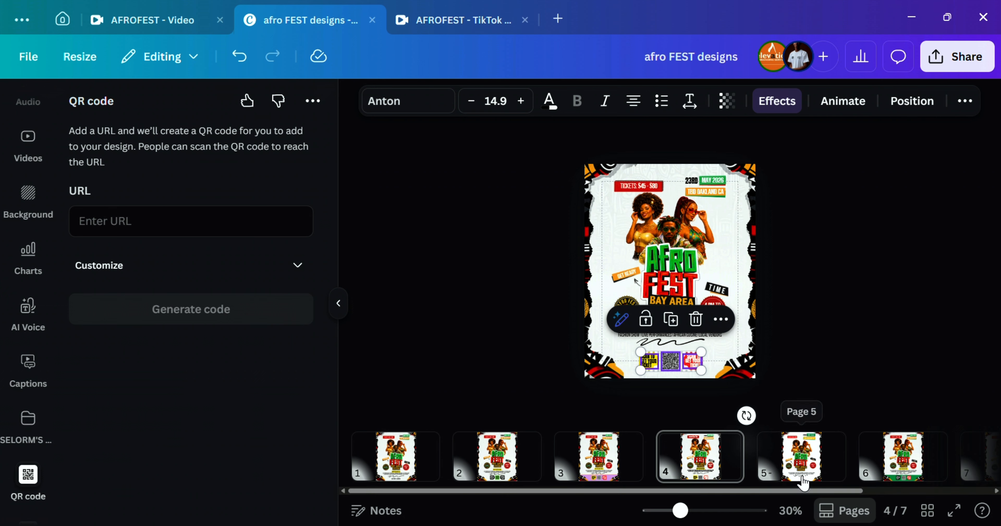
click(802, 457)
key(ctrl+v)
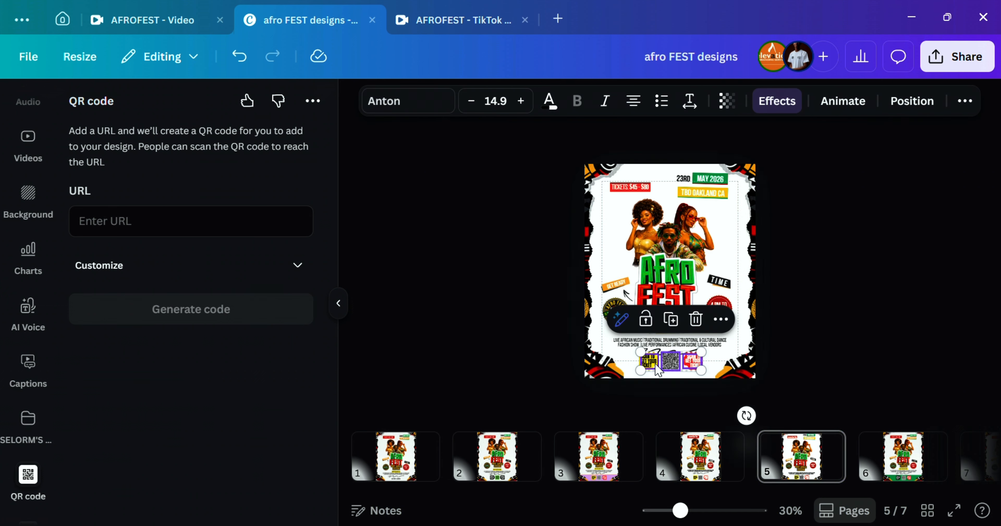
drag(679, 367, 684, 371)
click(784, 324)
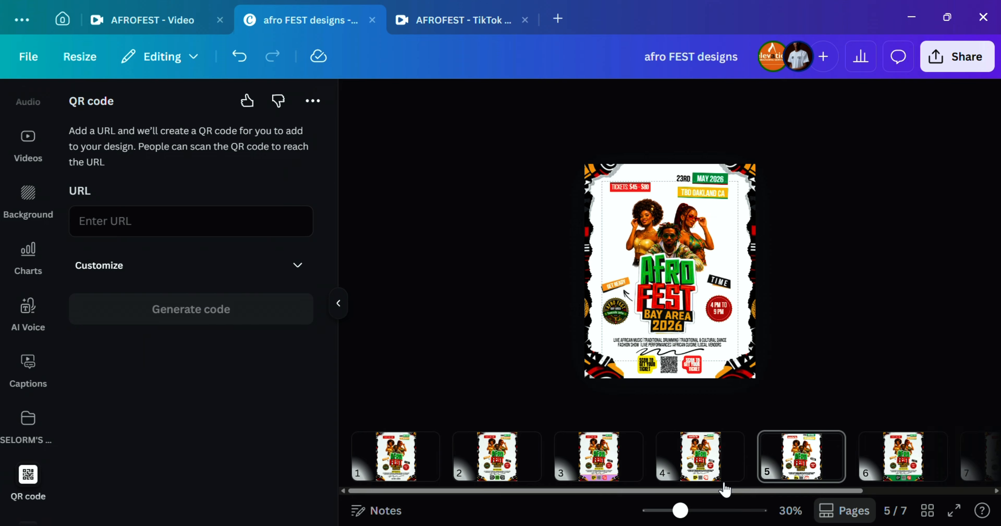
click(702, 464)
click(793, 455)
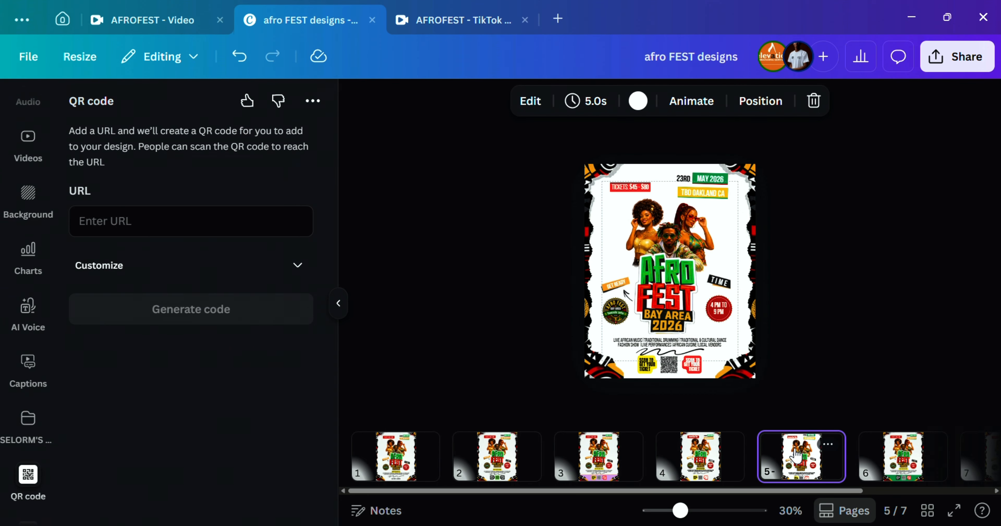
click(715, 345)
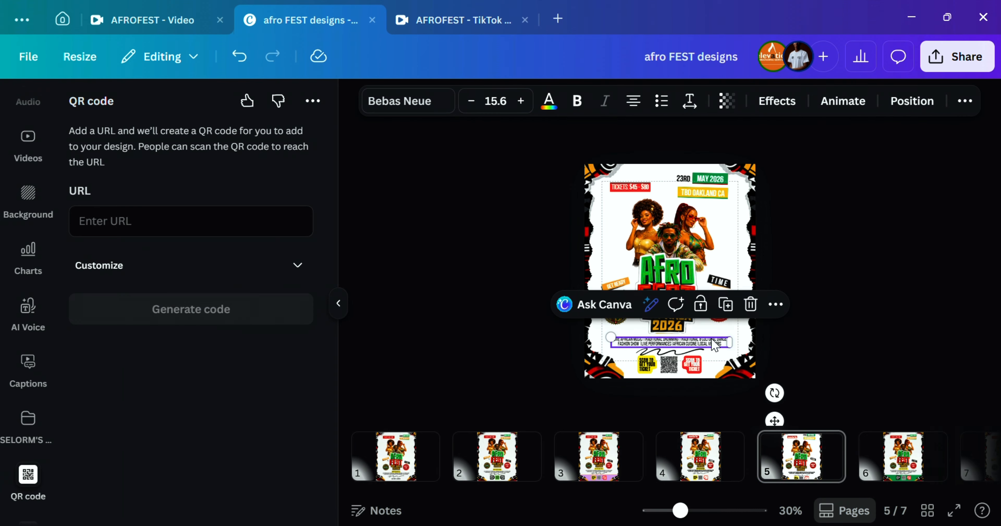
click(896, 152)
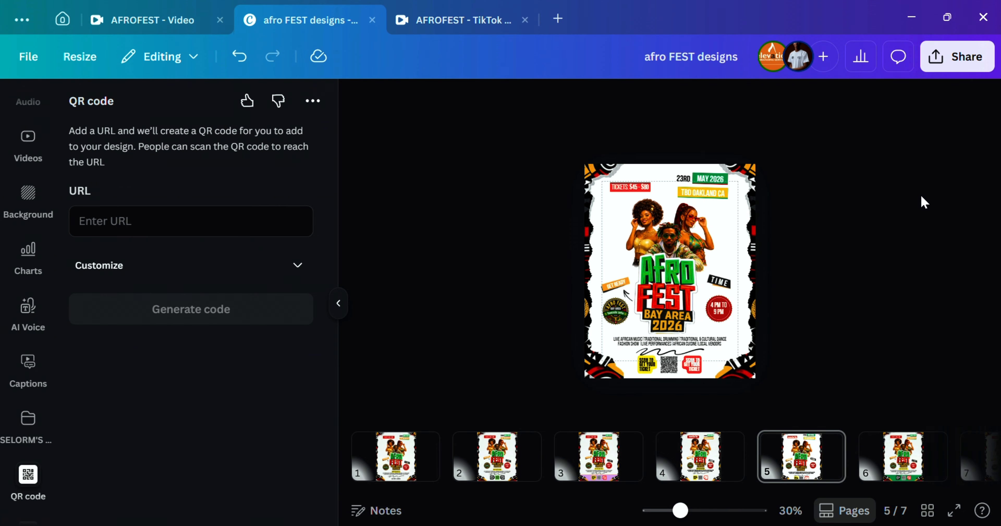
Step: Center the three-person cutout and the AFRO FEST title horizontally on page 5
click(666, 220)
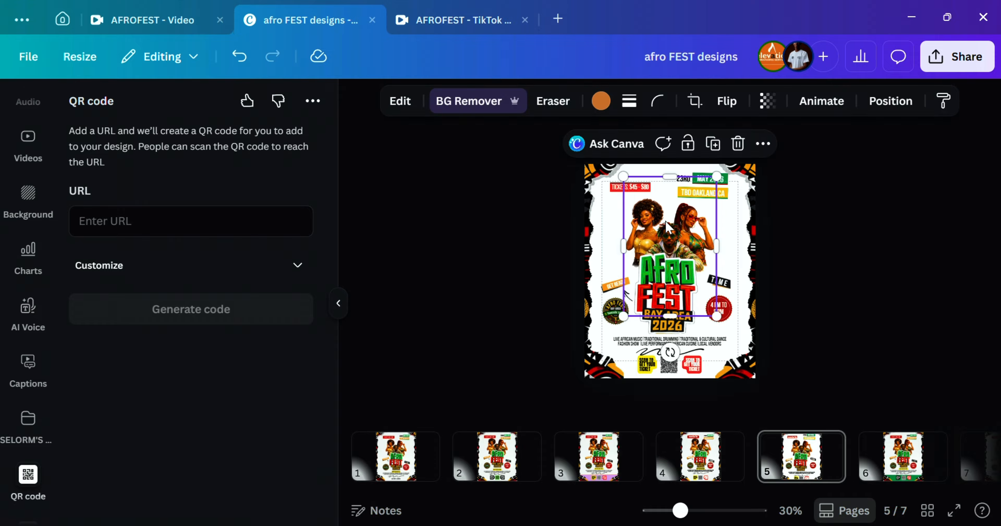
click(893, 102)
scroll(145, 205, up, 5)
scroll(150, 192, up, 3)
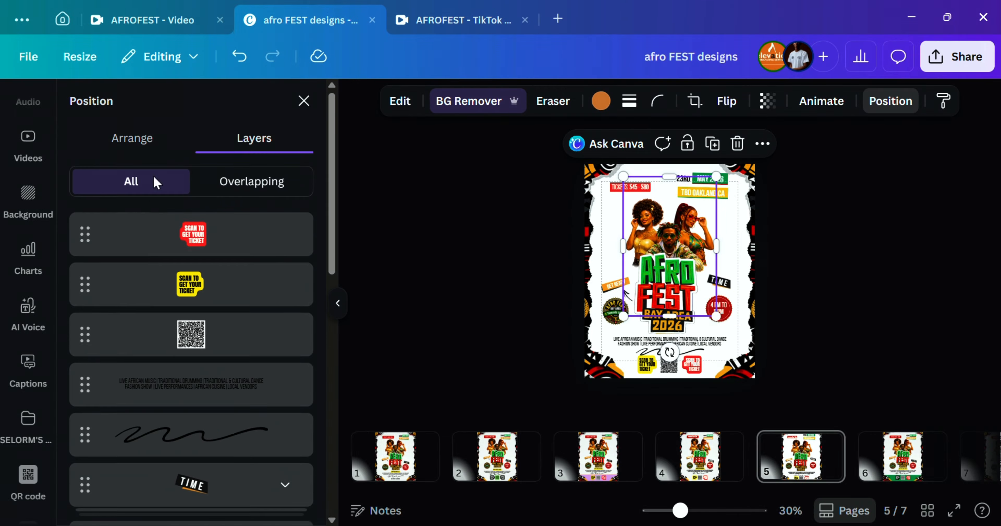
click(136, 136)
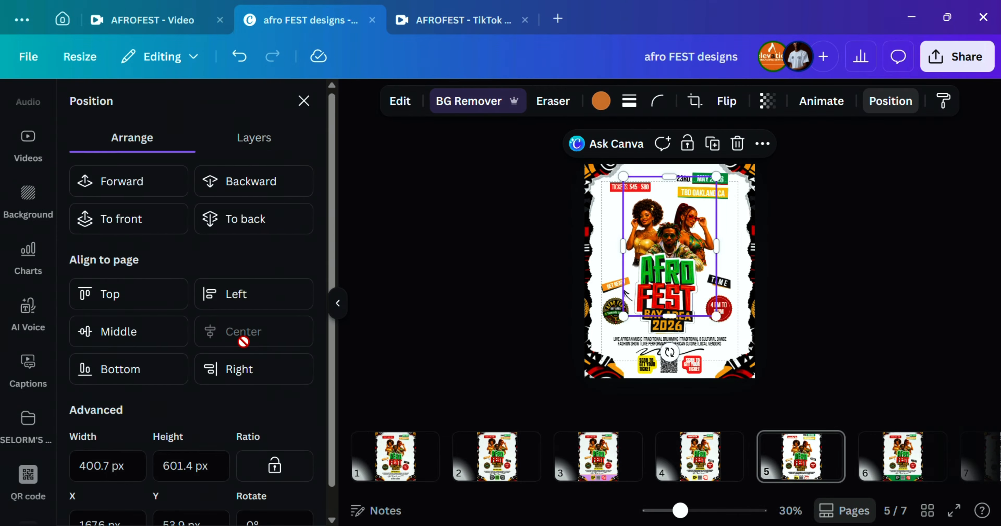
click(642, 295)
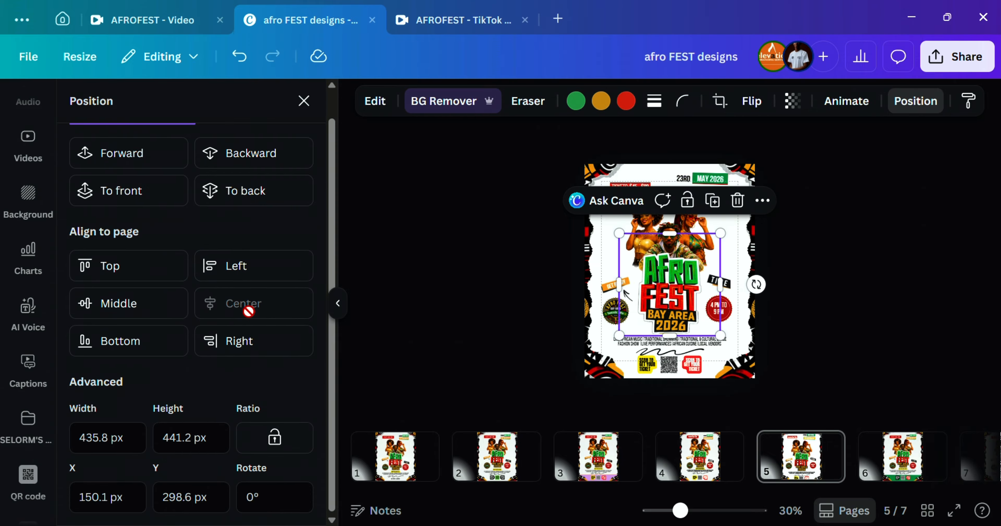
Step: Center the activities text and the squiggle horizontally on page 5
click(665, 345)
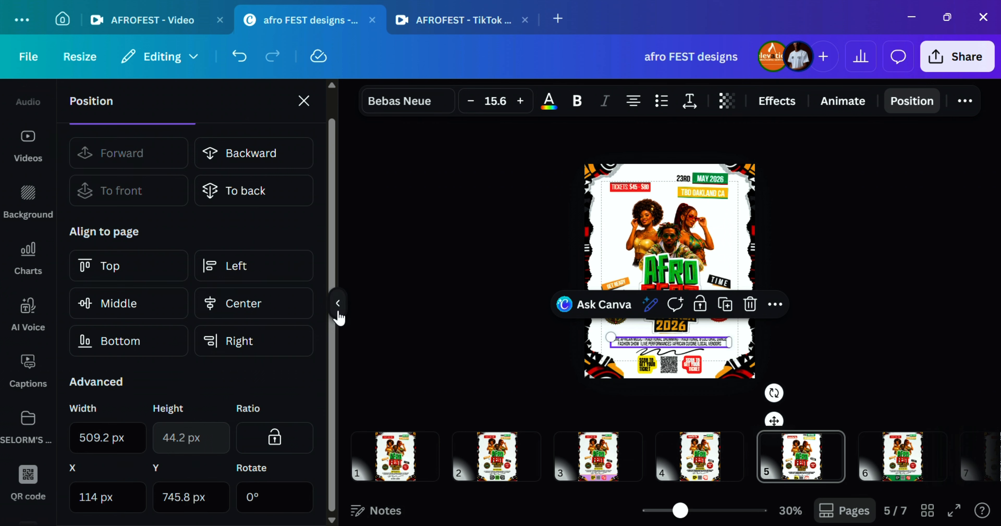
click(667, 355)
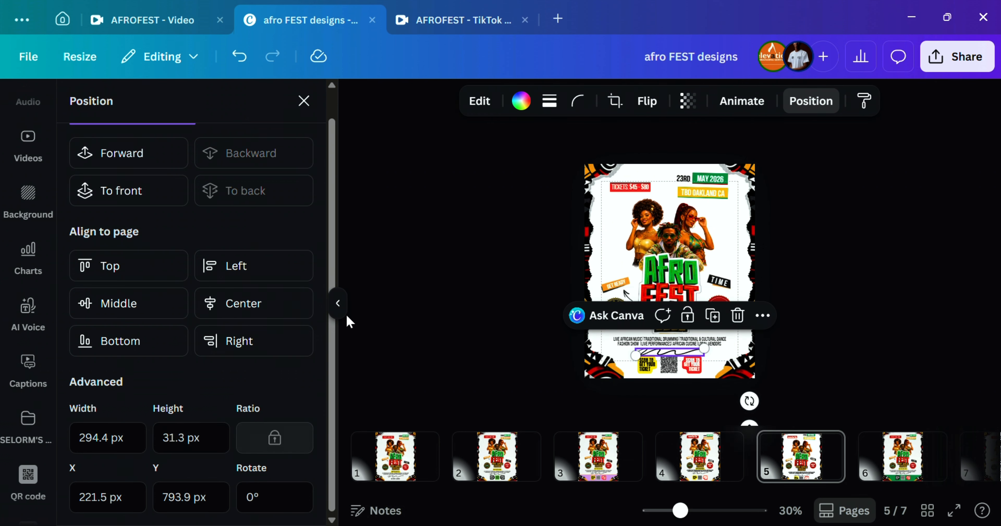
click(280, 309)
Step: Align the QR code and both "SCAN TO GET YOUR TICKET" labels together as one centered row beneath the squiggle
click(651, 369)
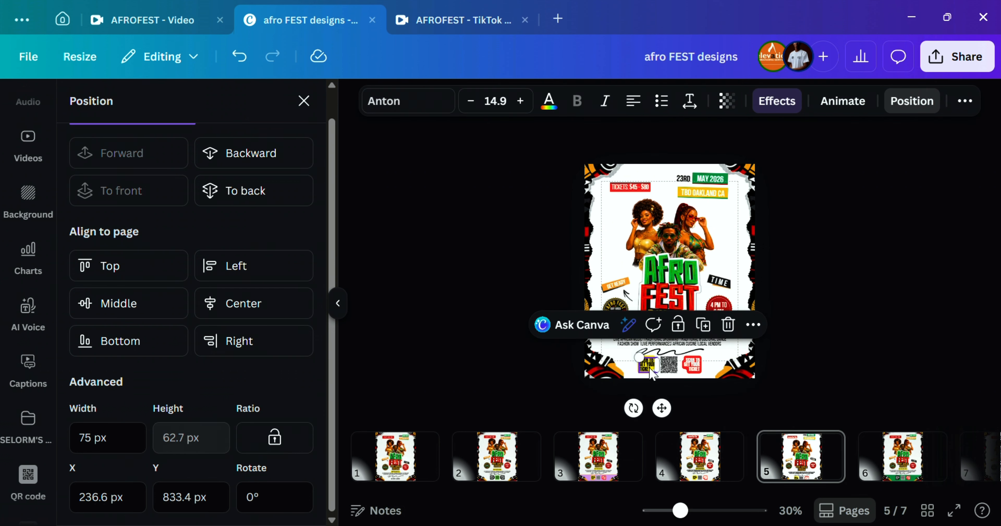
click(676, 369)
shift+click(697, 372)
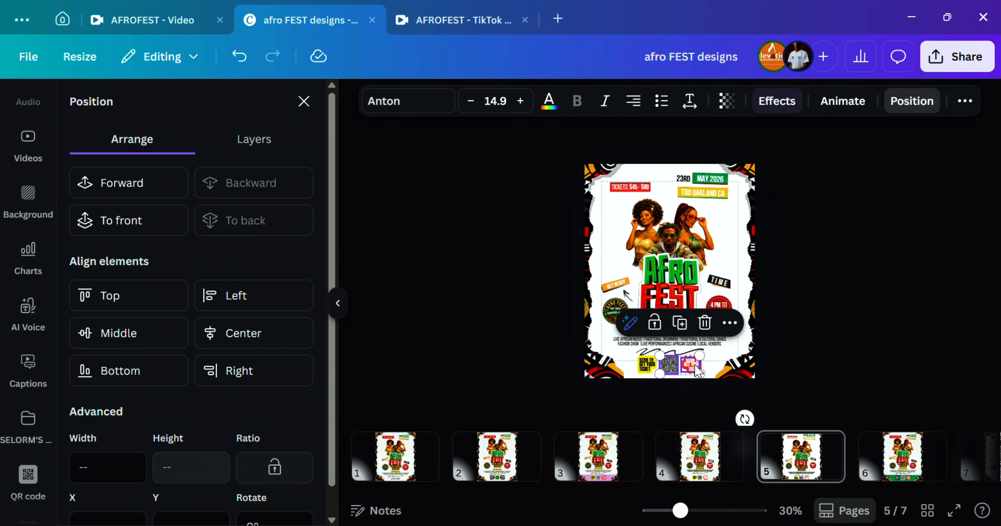
shift+click(651, 367)
drag(659, 364, 688, 376)
click(823, 340)
click(823, 340)
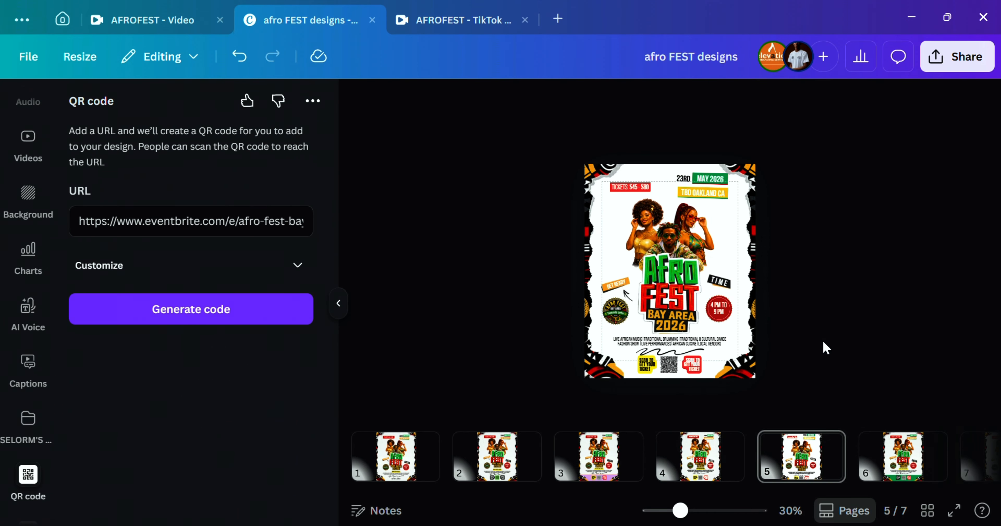
Step: Move the AFRO FEST title, activities text and squiggle slightly up, spacing the squiggle evenly between the text and the QR code row
drag(677, 237, 683, 232)
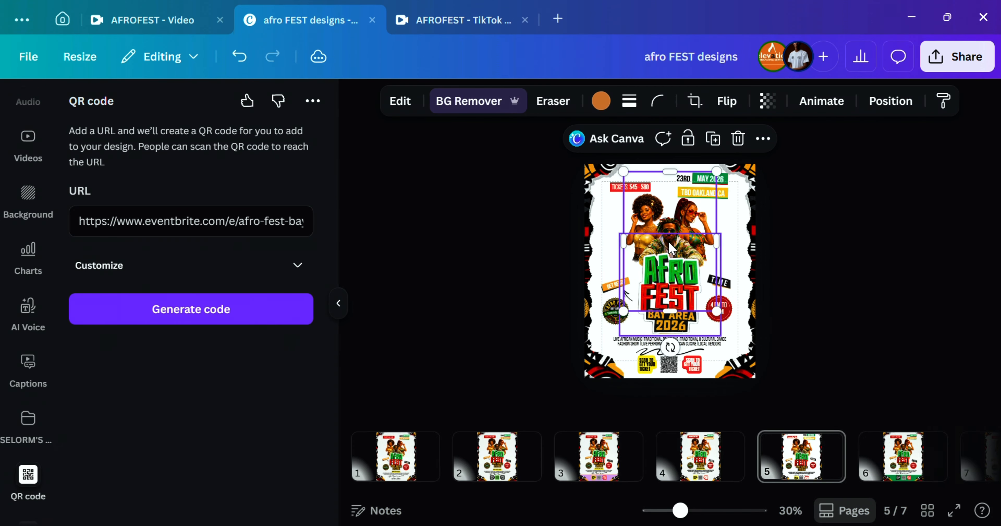
drag(678, 272, 677, 263)
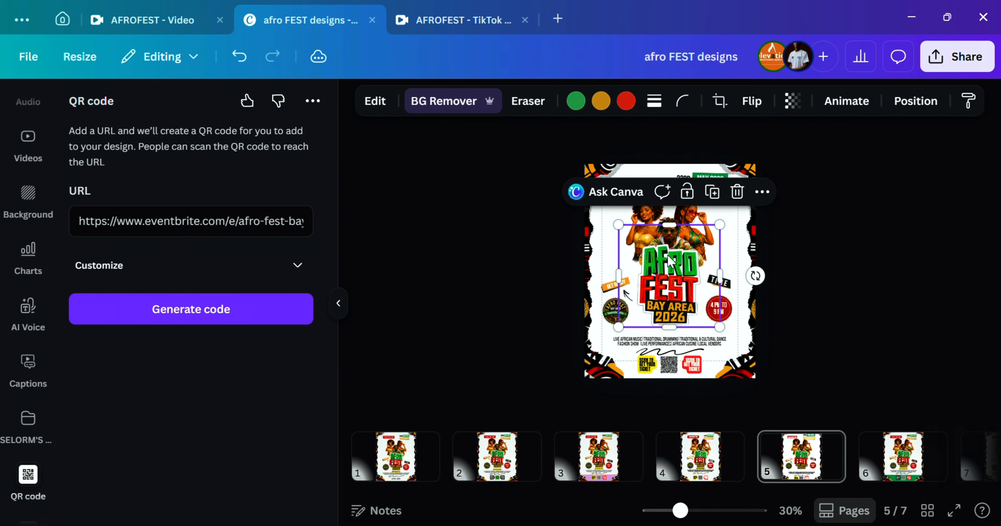
drag(664, 342, 671, 354)
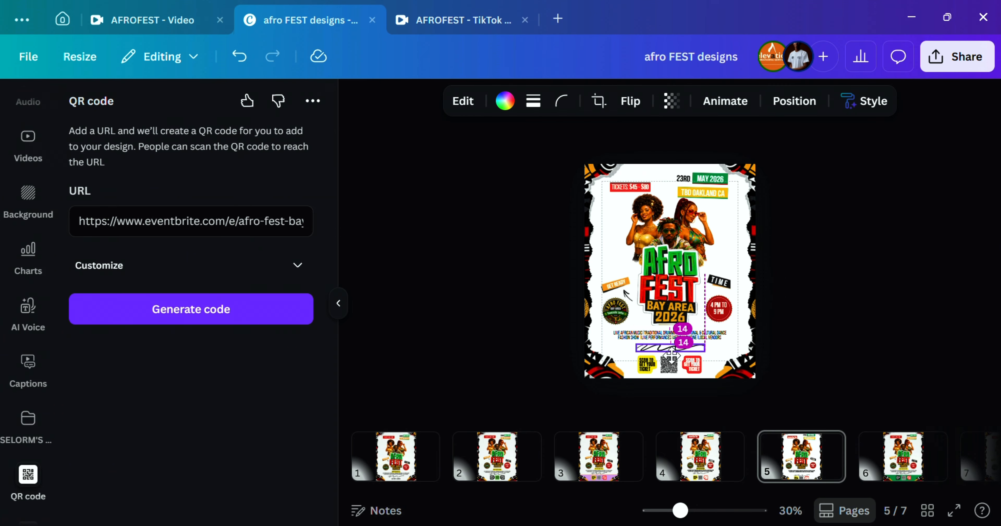
click(811, 333)
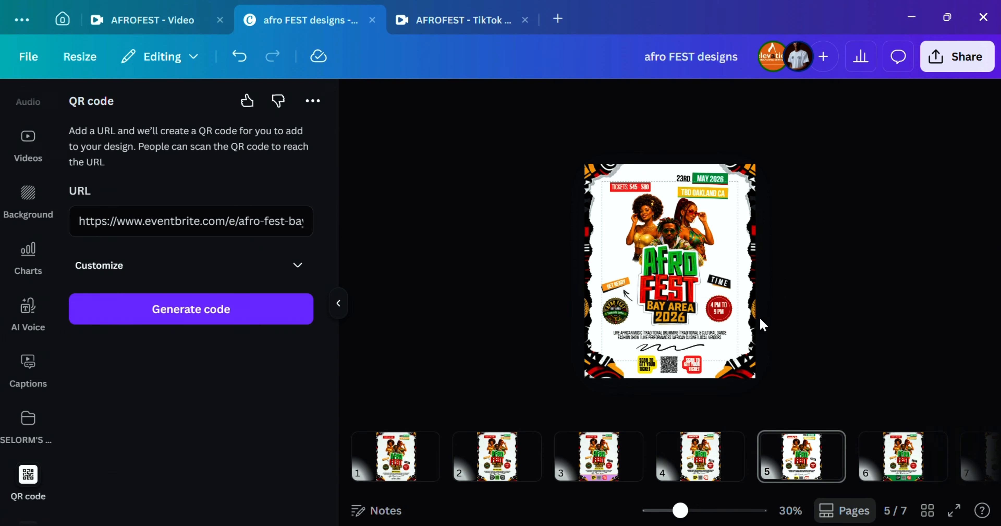
Step: Shift the round AFRO FEST badge slightly inward to balance the red time badge, and check page 5's layout
click(719, 315)
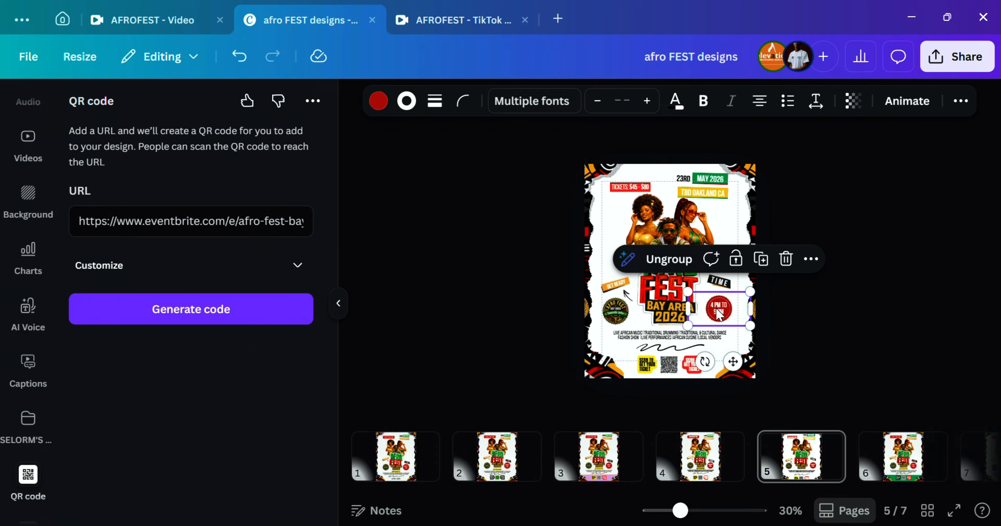
click(617, 318)
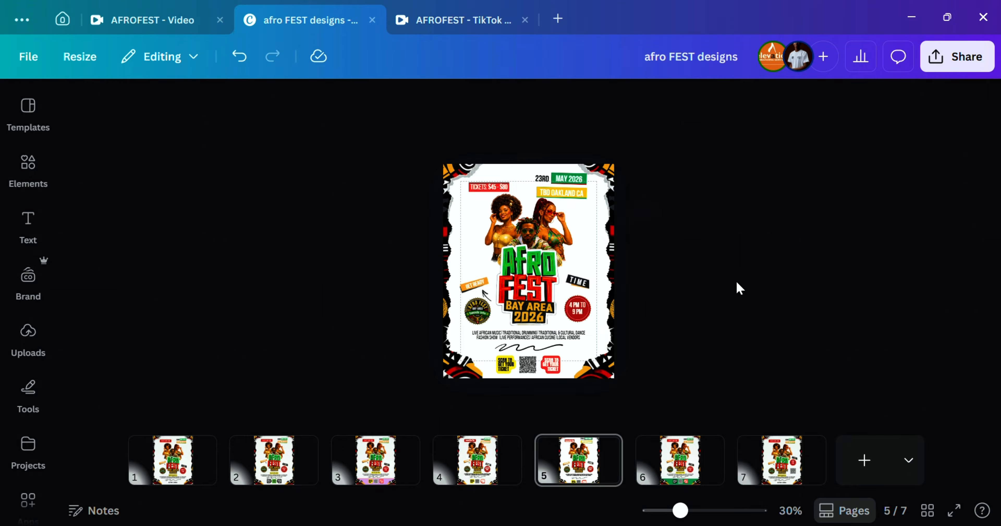
scroll(737, 288, up, 4)
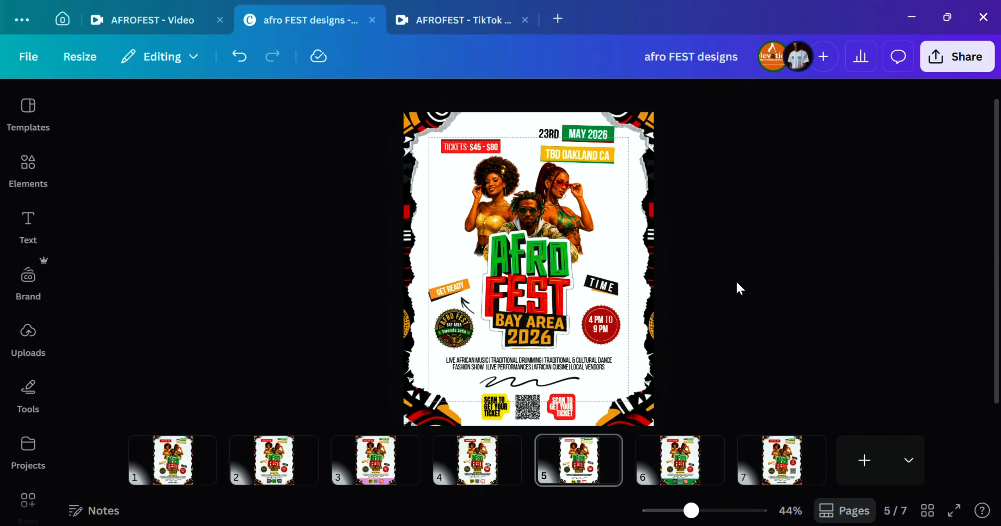
scroll(737, 288, down, 1)
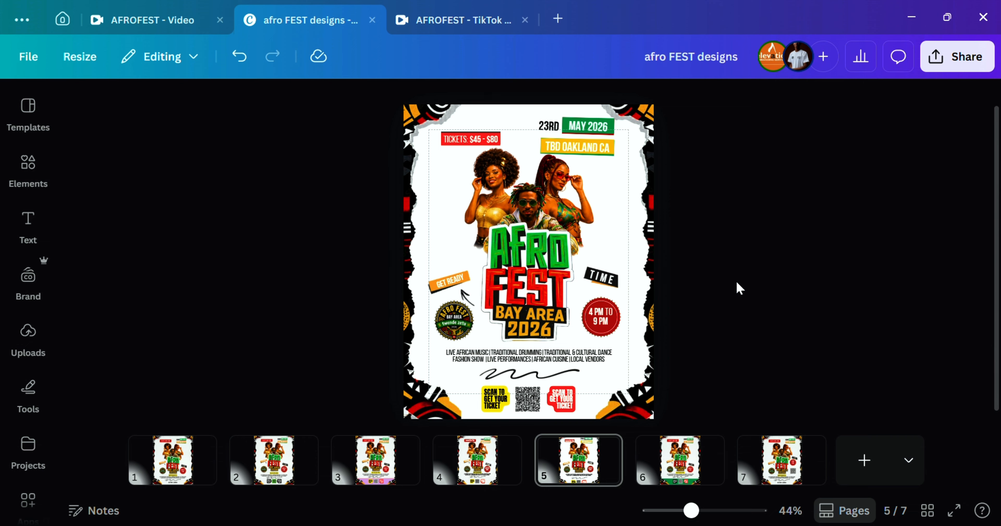
Step: Examine the AFROFEST video and TikTok versions to compare their layouts with the flyer
click(183, 22)
click(251, 192)
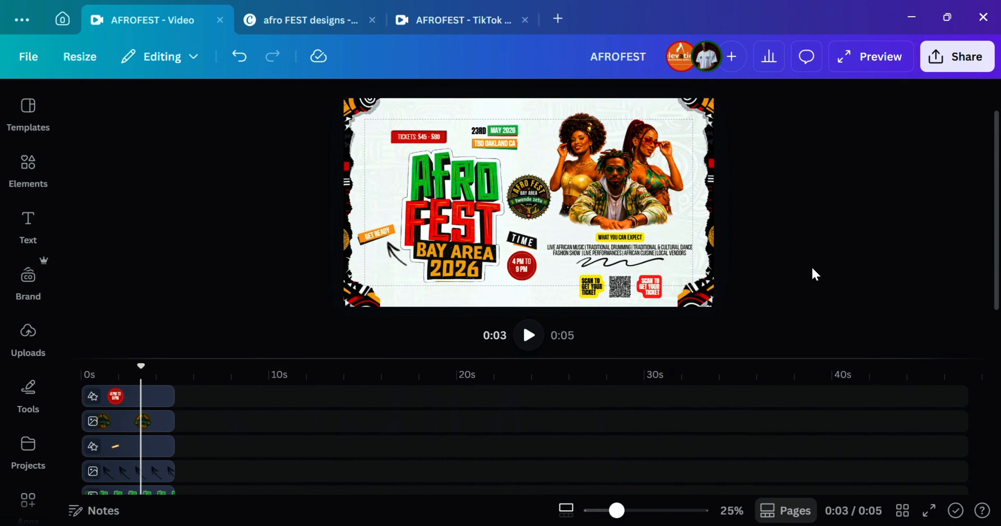
scroll(815, 274, up, 3)
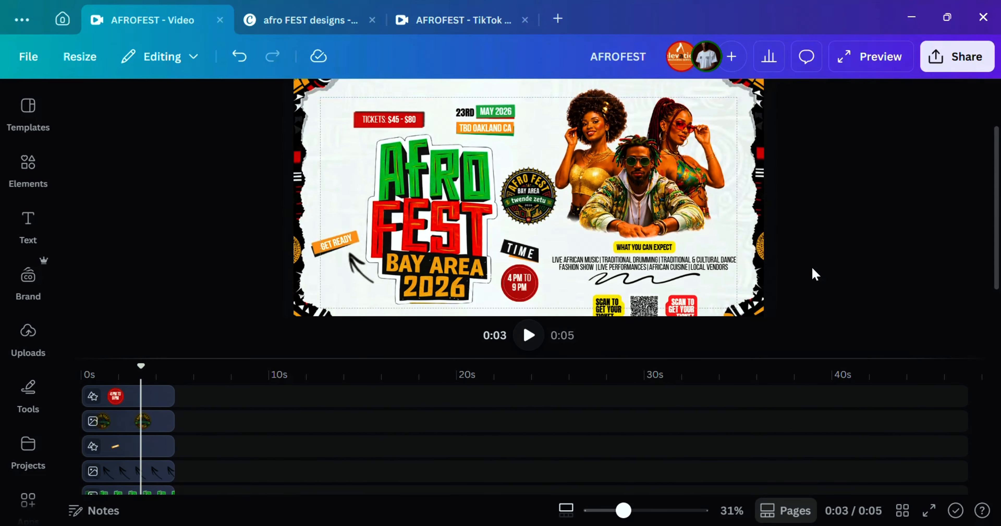
scroll(815, 274, down, 1)
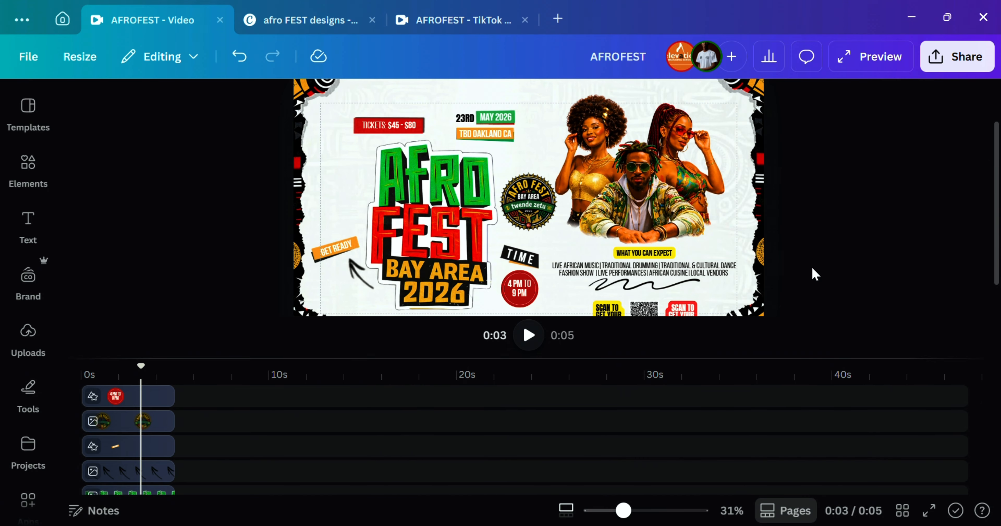
click(460, 20)
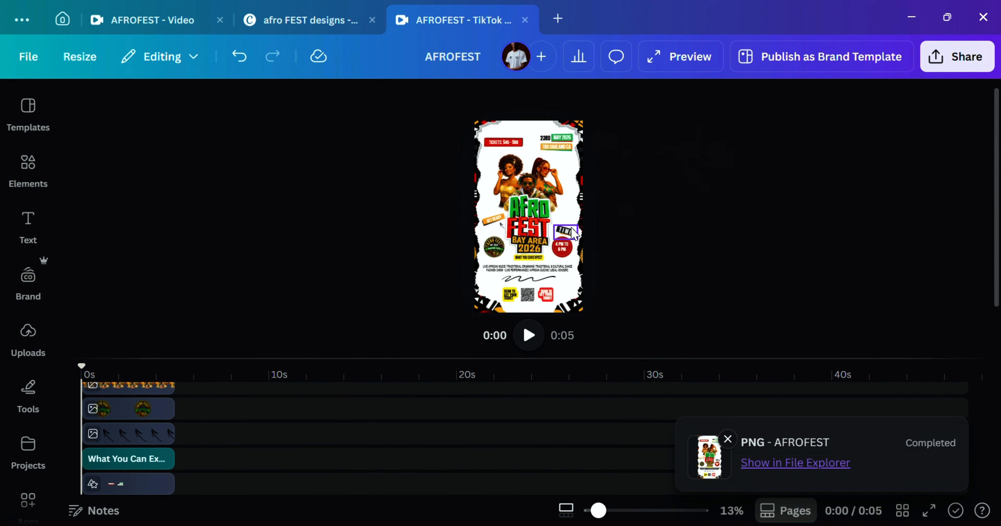
scroll(571, 228, up, 2)
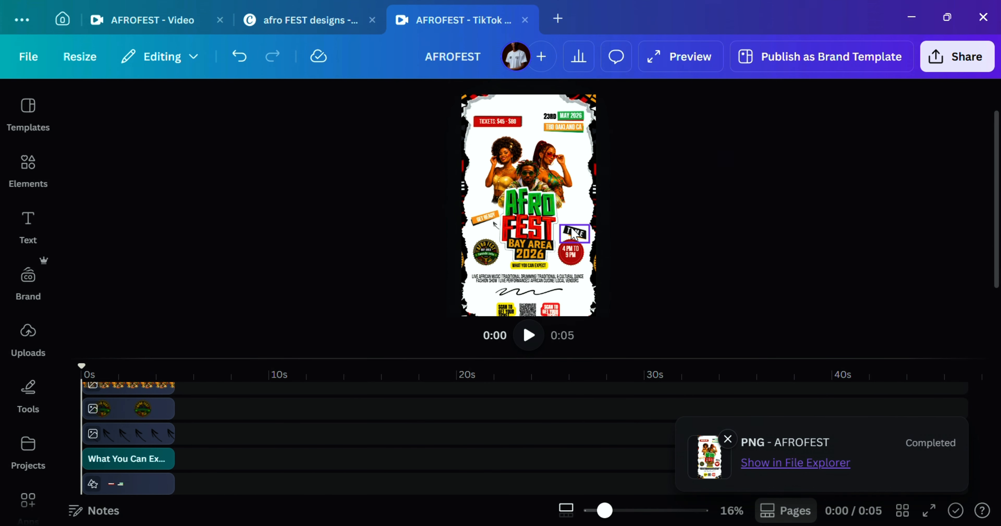
click(317, 28)
click(190, 17)
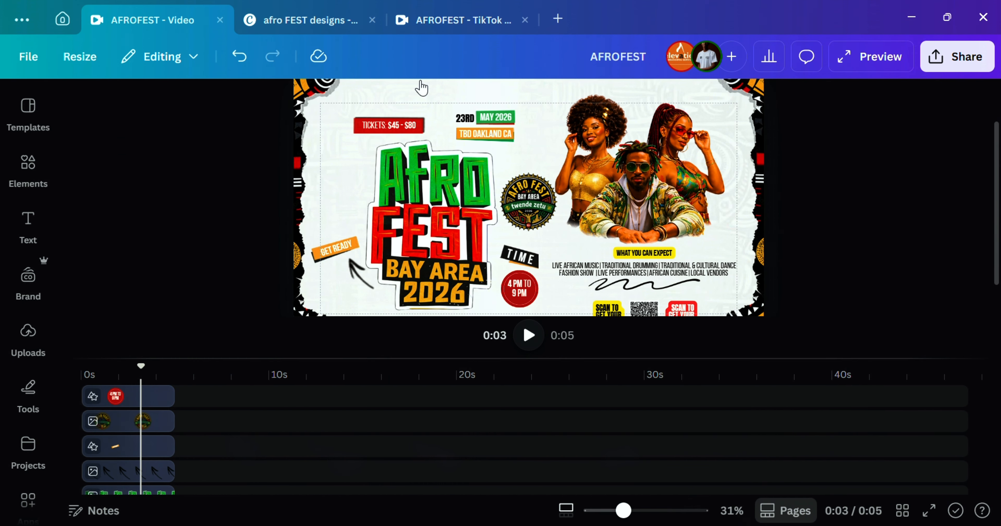
scroll(622, 202, up, 1)
scroll(622, 202, down, 1)
mouse_move(327, 22)
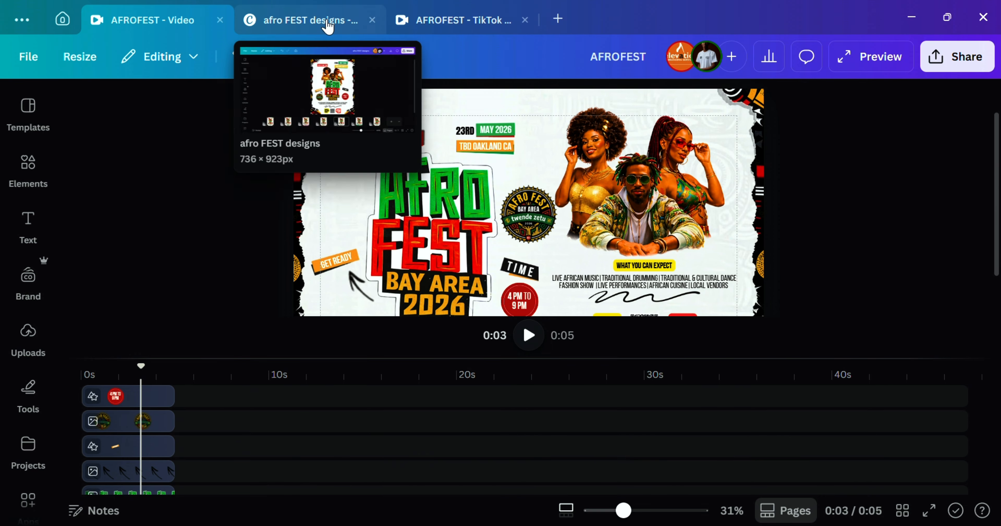